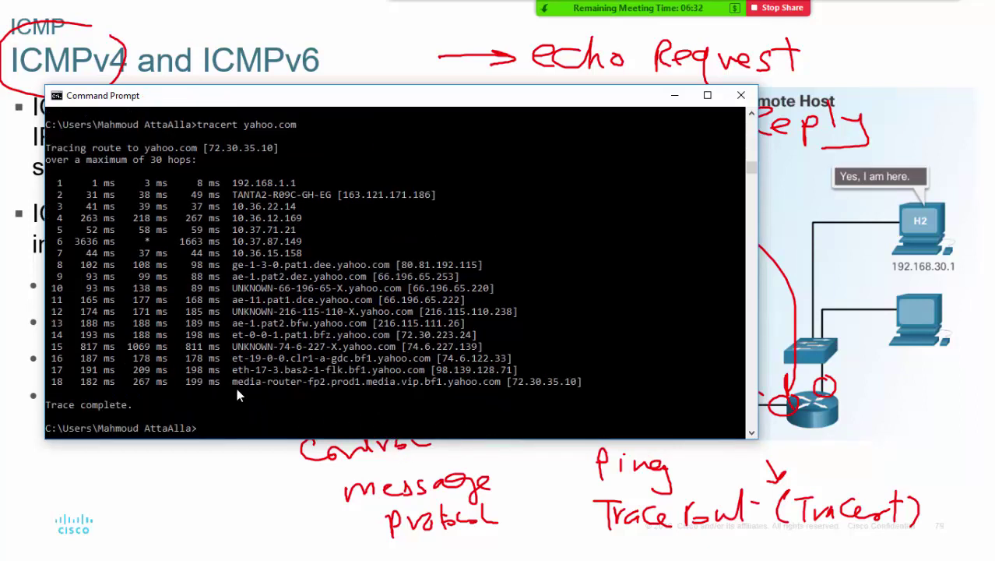
- Highlight the final hop and hop 6 timeout in the yahoo.com tracert, then minimize it
drag(232, 381, 589, 385)
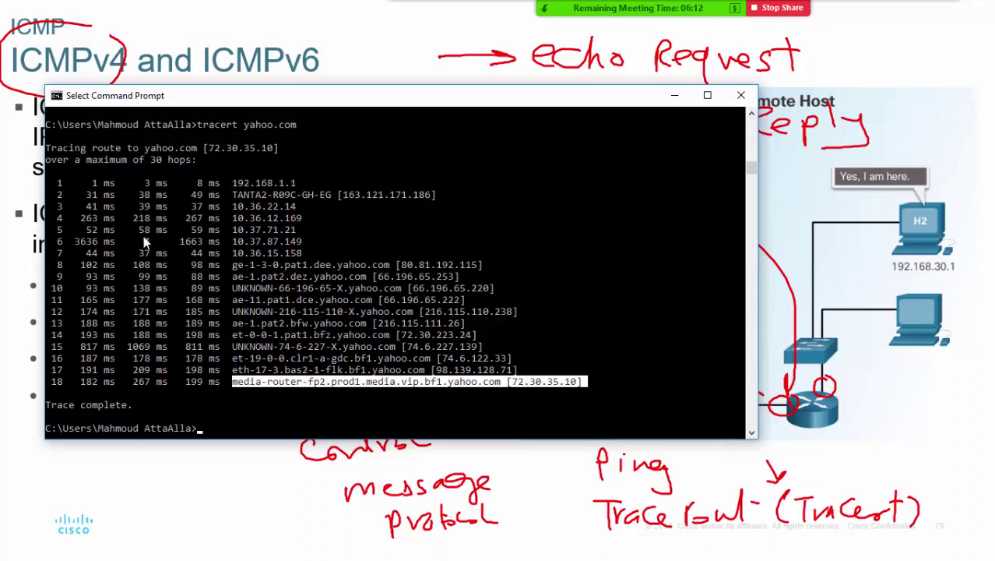
drag(134, 240, 165, 246)
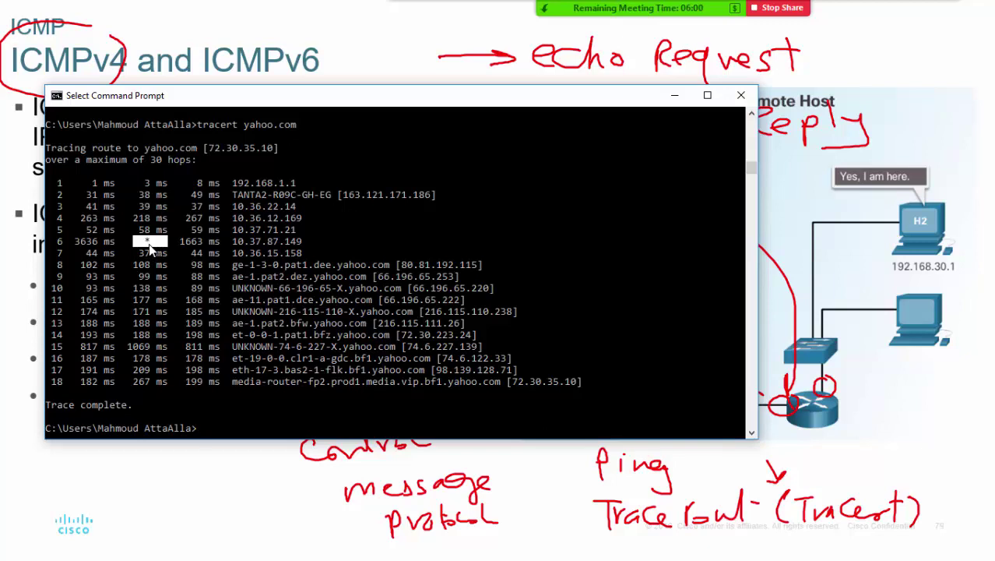
click(675, 97)
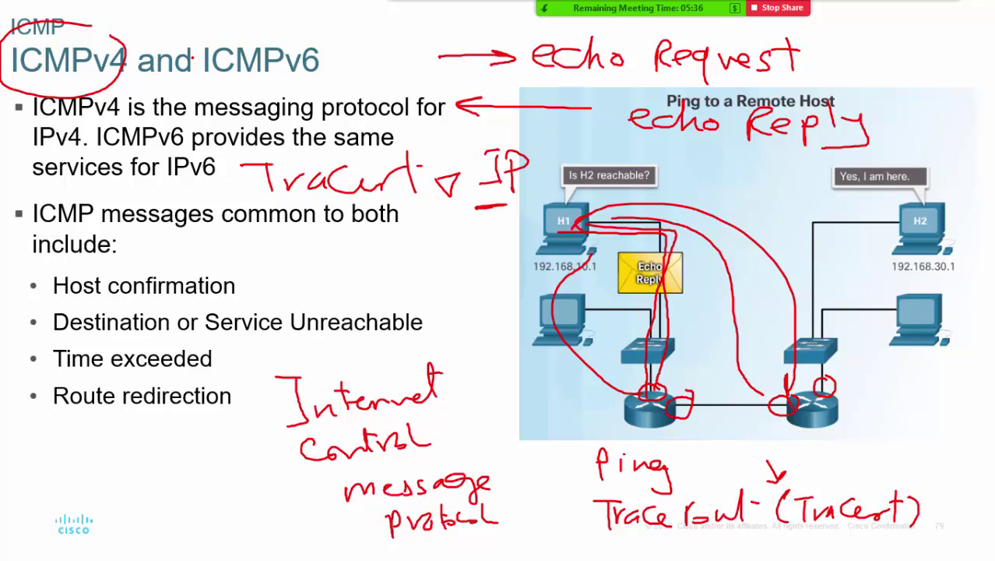
- Mute all Zoom meeting participants with self-unmute allowed, and minimize the participants list
key(super)
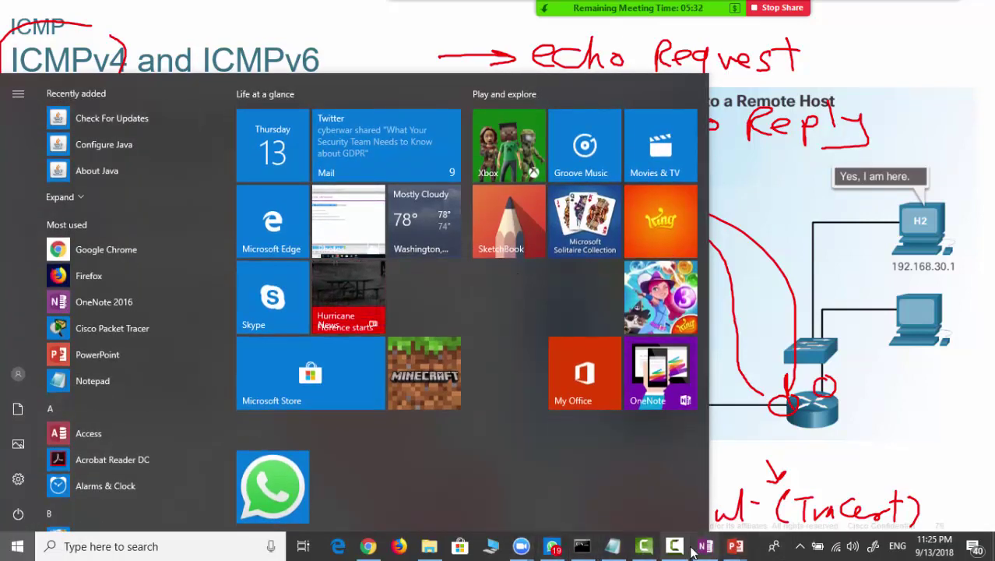
click(676, 547)
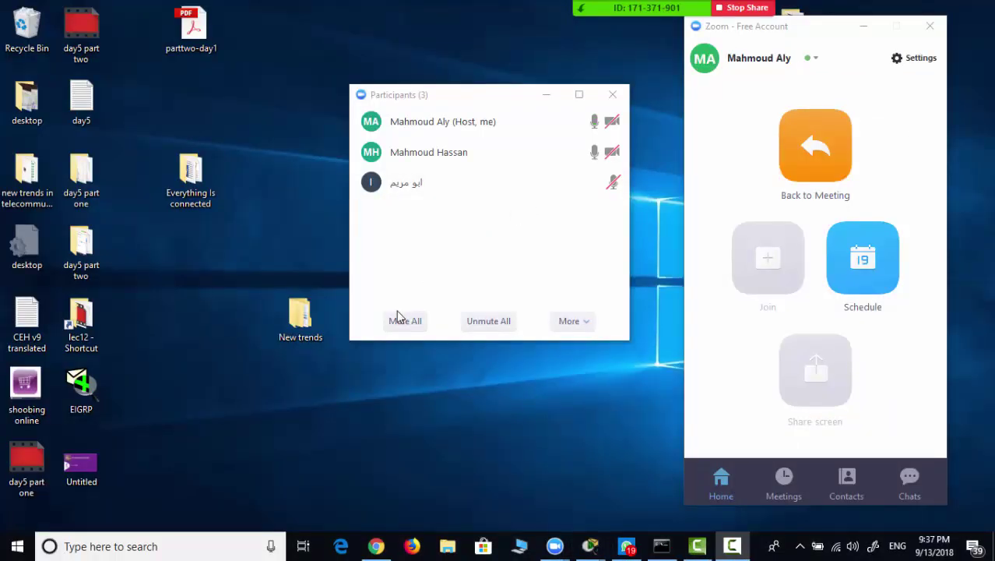
click(407, 323)
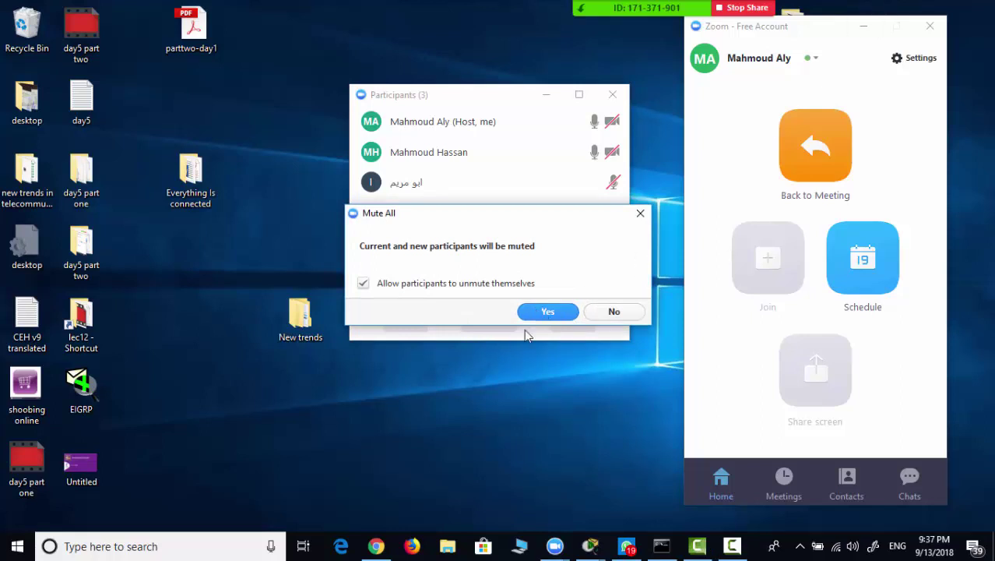
click(546, 312)
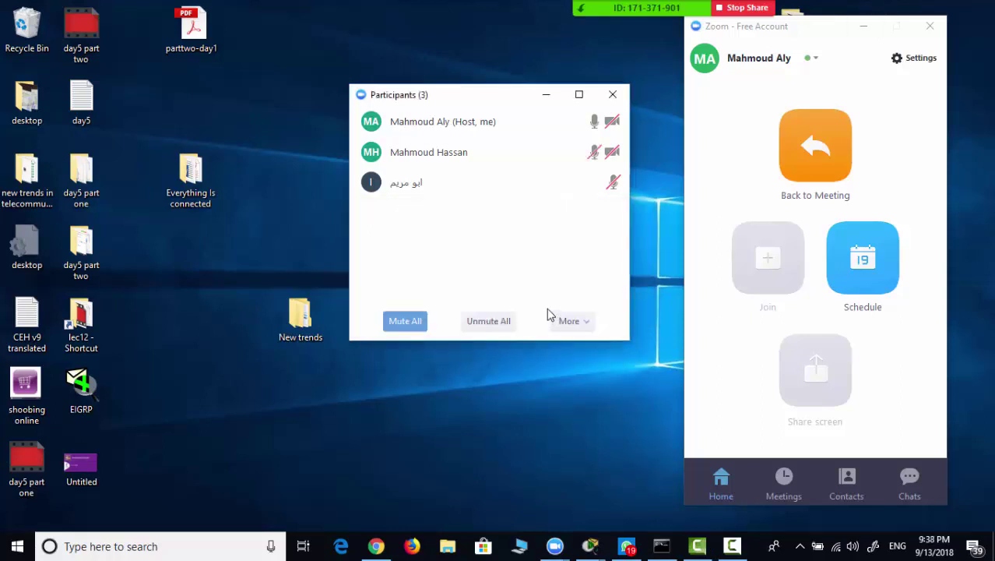
click(547, 96)
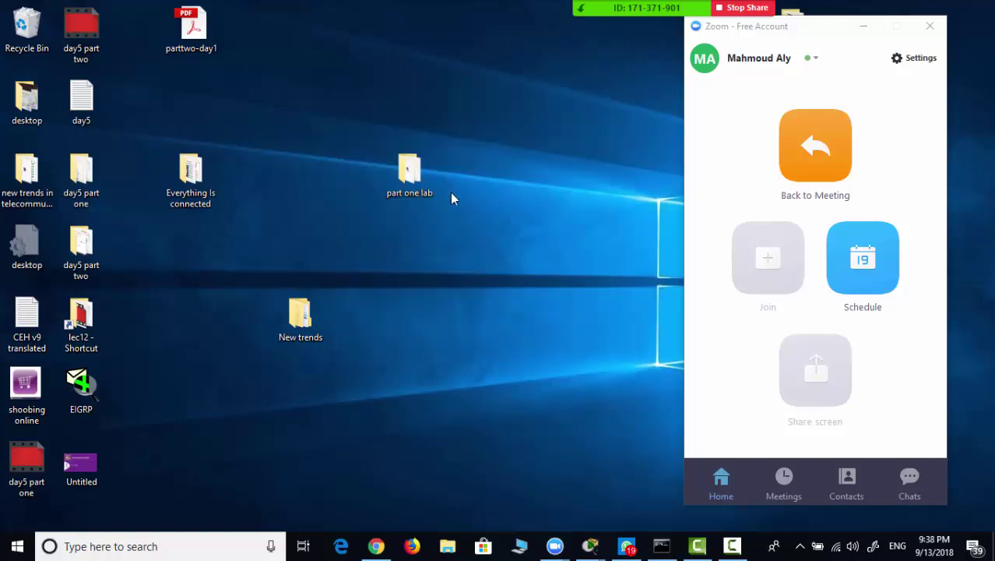
- Open 'Lab1- Configure Initial Router Settings.pka' from the part one lab folder, dismissing the User Profile prompt
double_click(416, 191)
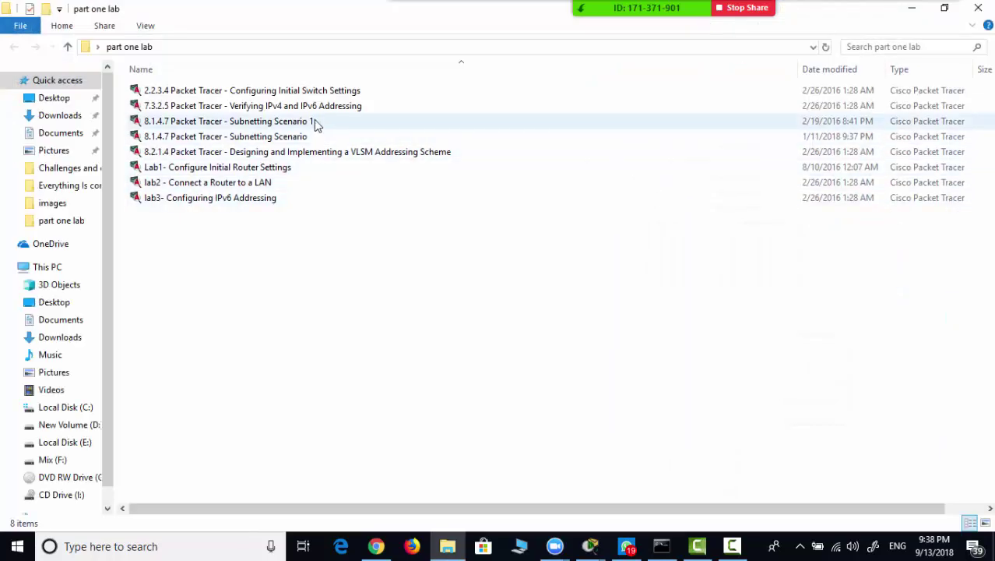
double_click(299, 169)
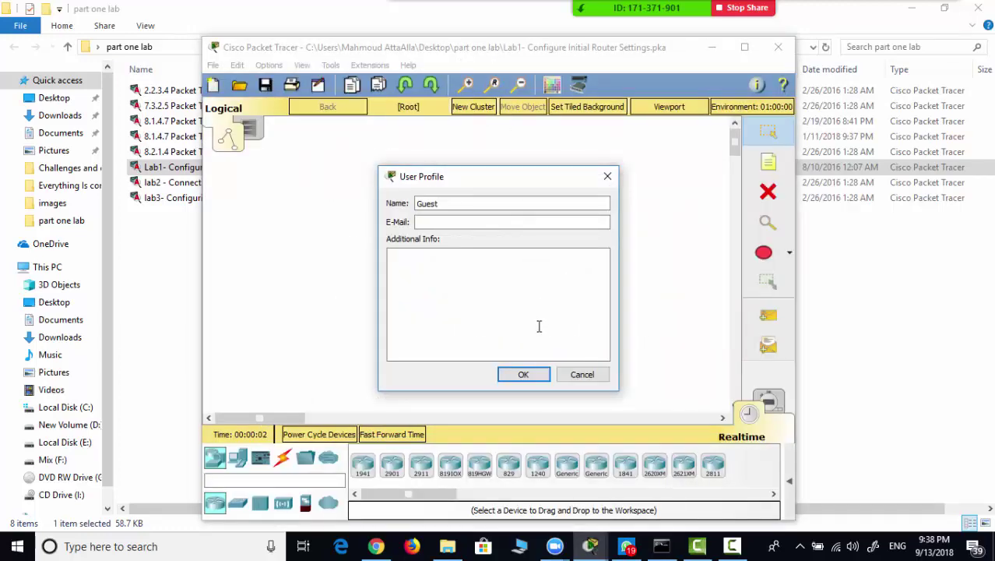
click(582, 374)
- Maximize Packet Tracer and connect a console cable from PCA to R1's Console port
double_click(504, 49)
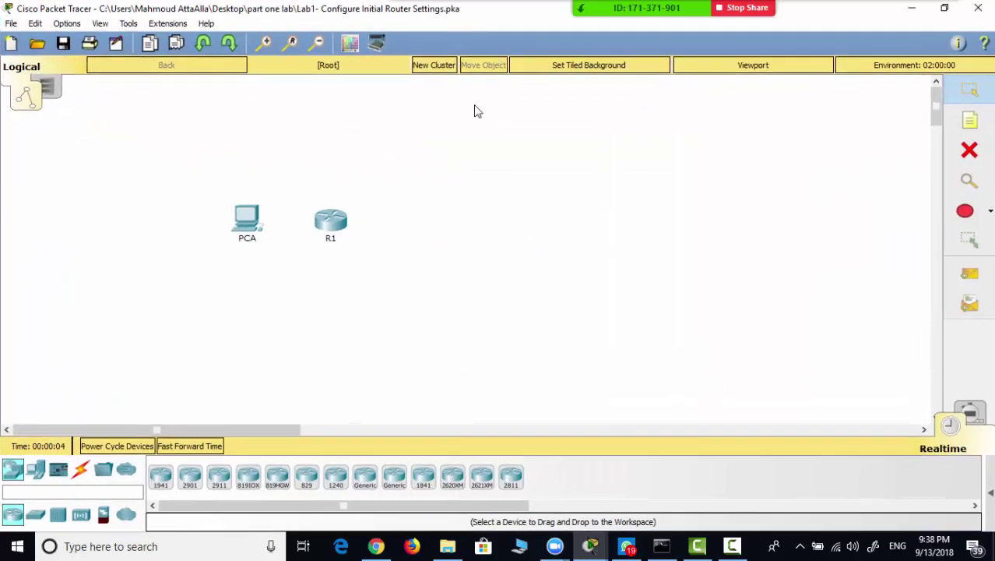
click(81, 470)
click(189, 476)
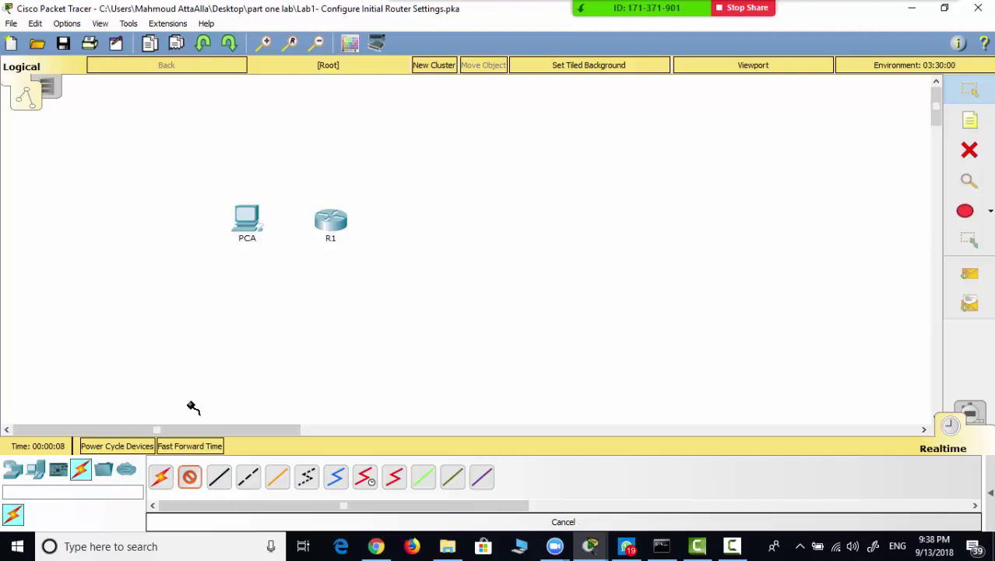
click(244, 221)
click(258, 233)
click(332, 220)
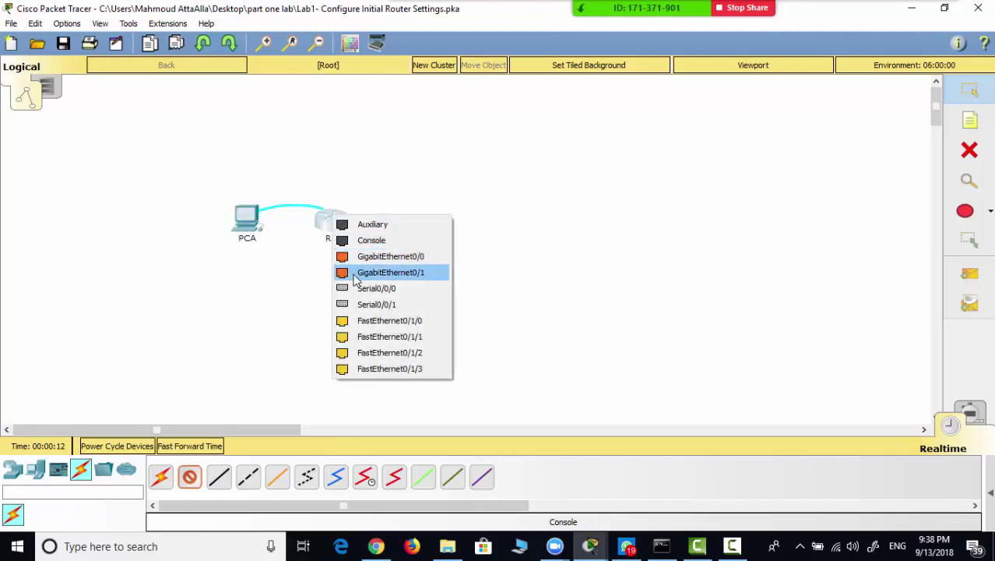
click(359, 242)
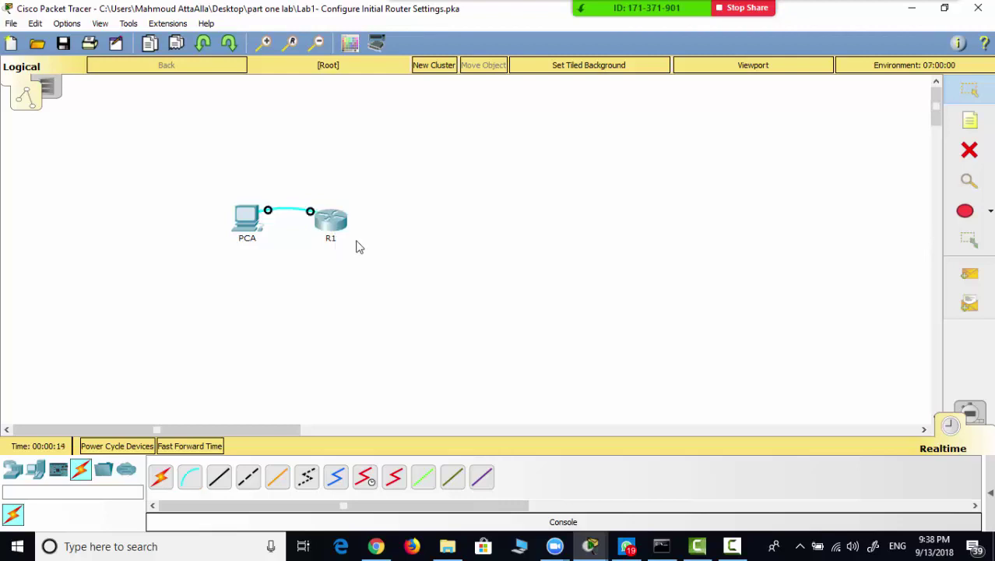
- Open PCA's Terminal with default settings and wake the router console prompt
click(249, 224)
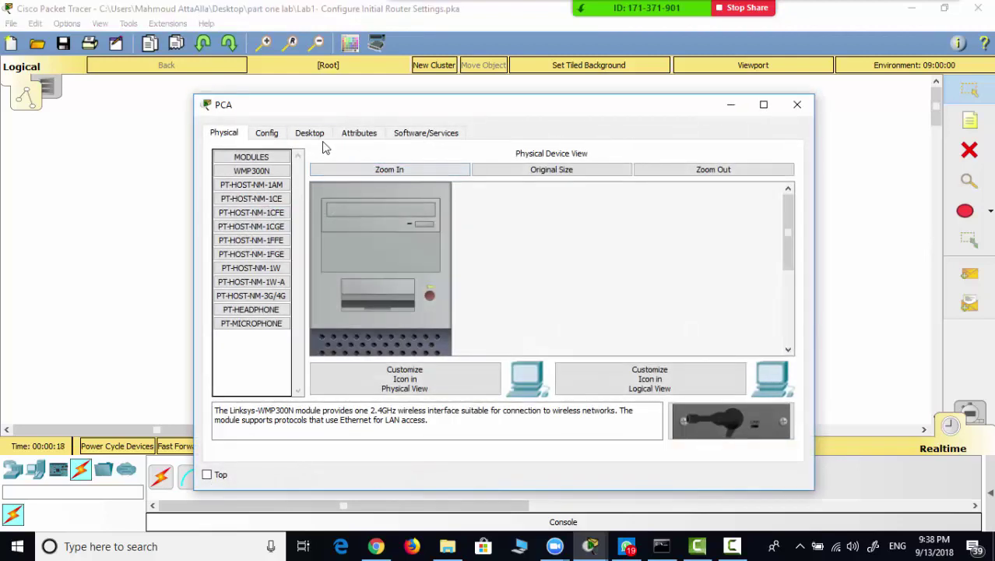
click(307, 133)
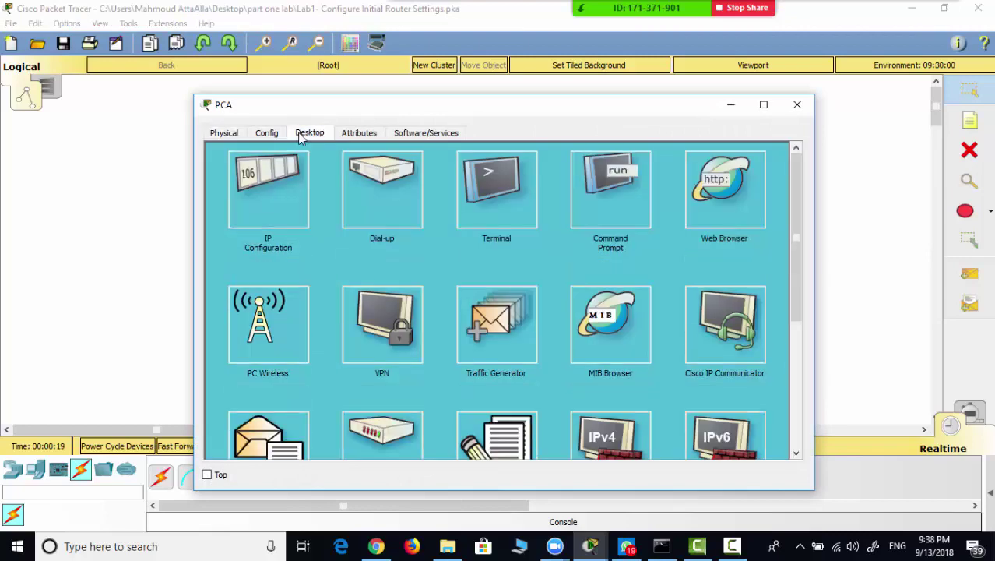
click(506, 212)
click(759, 294)
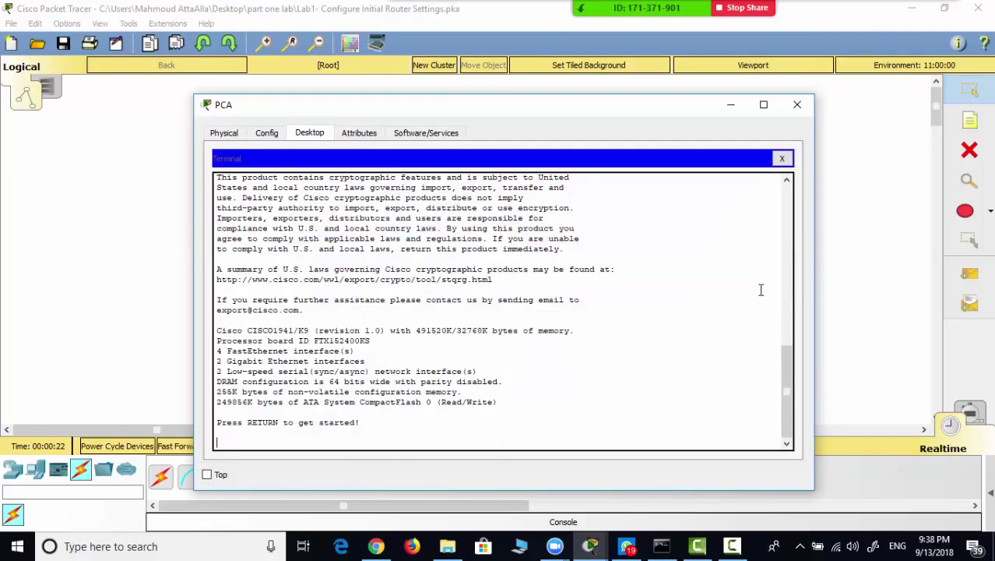
key(Return)
key(Return)
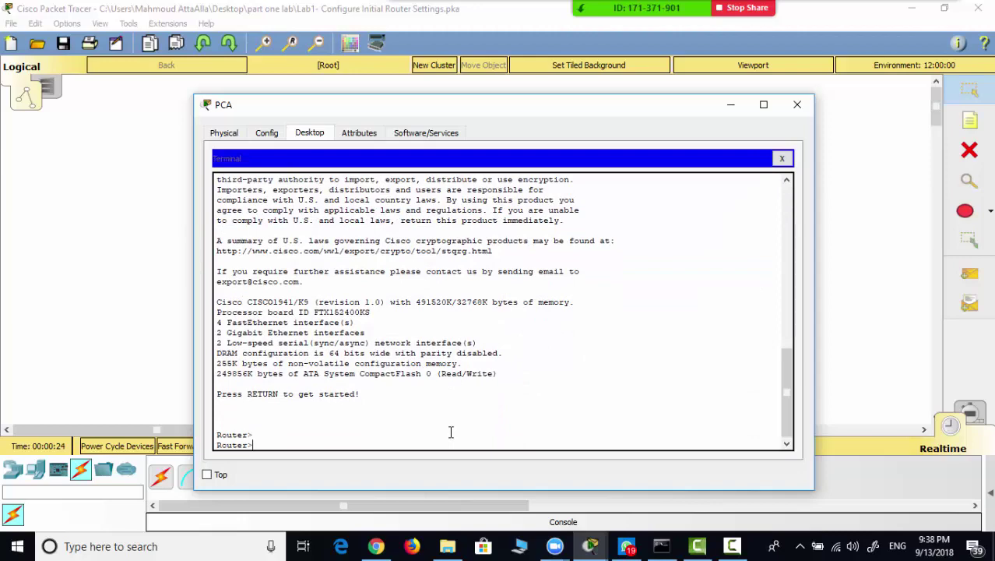
click(797, 104)
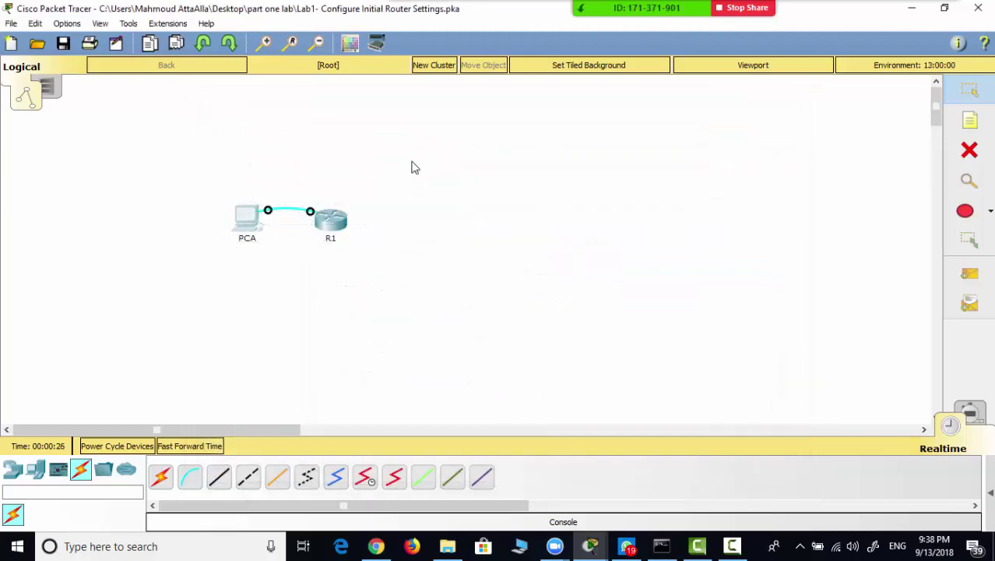
- Try R1's CLI, dismiss the locked-interface warning, and reconnect through PCA's Terminal
click(332, 226)
click(416, 134)
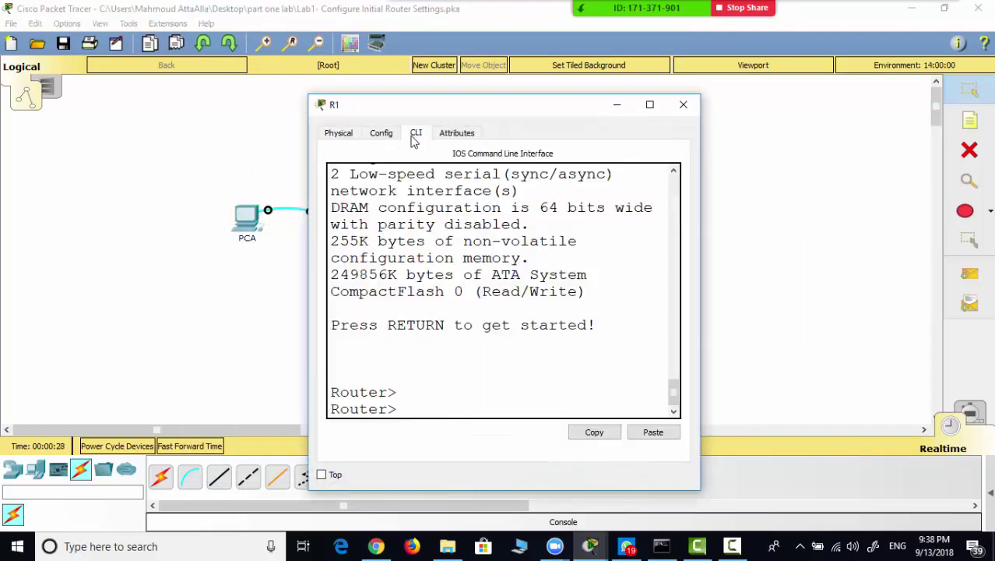
click(531, 286)
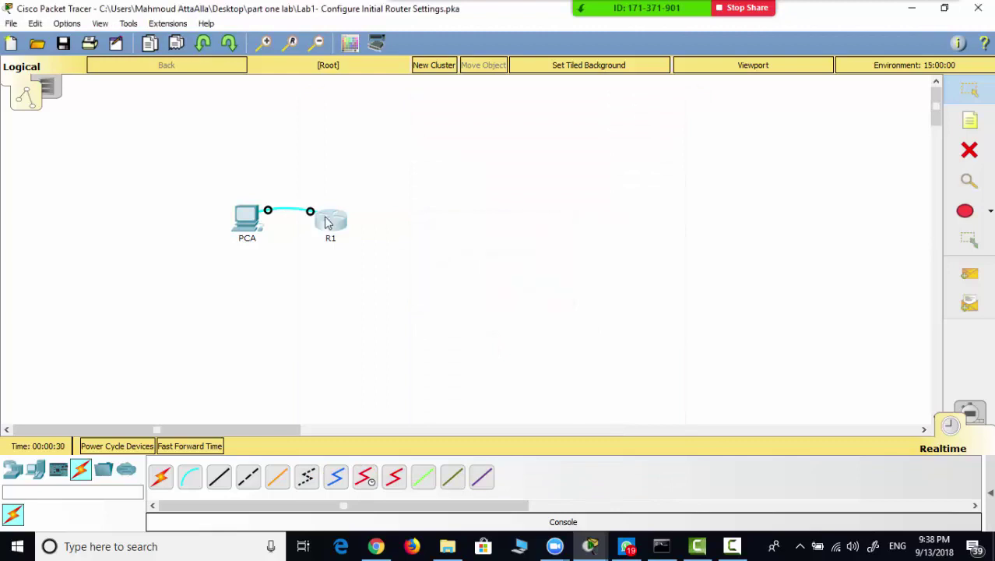
click(327, 223)
click(416, 134)
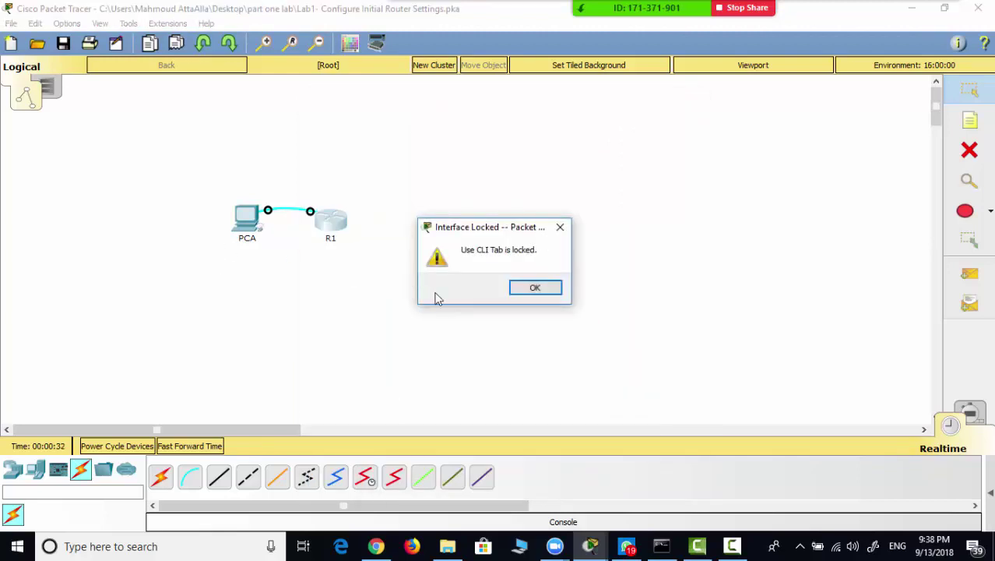
click(523, 293)
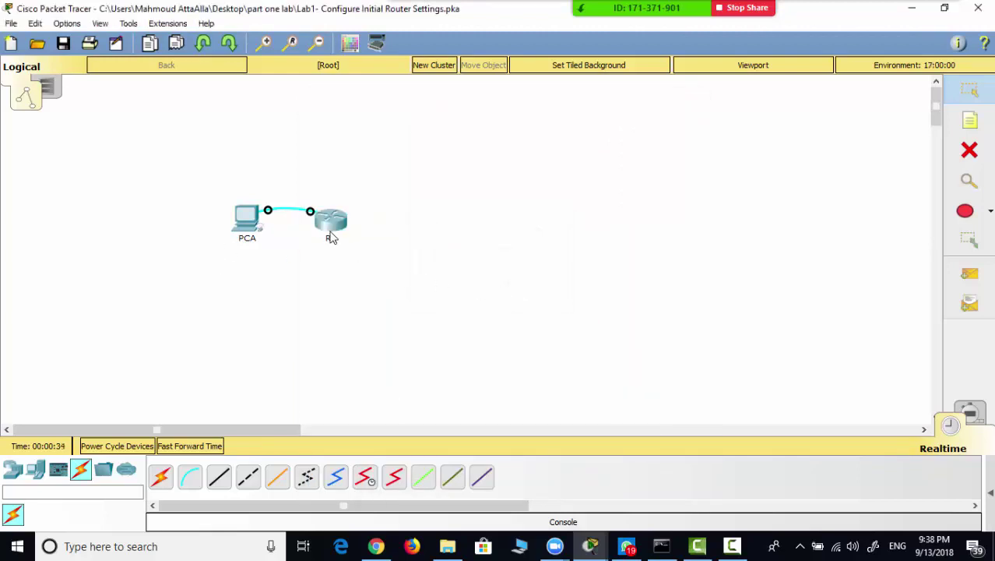
click(248, 221)
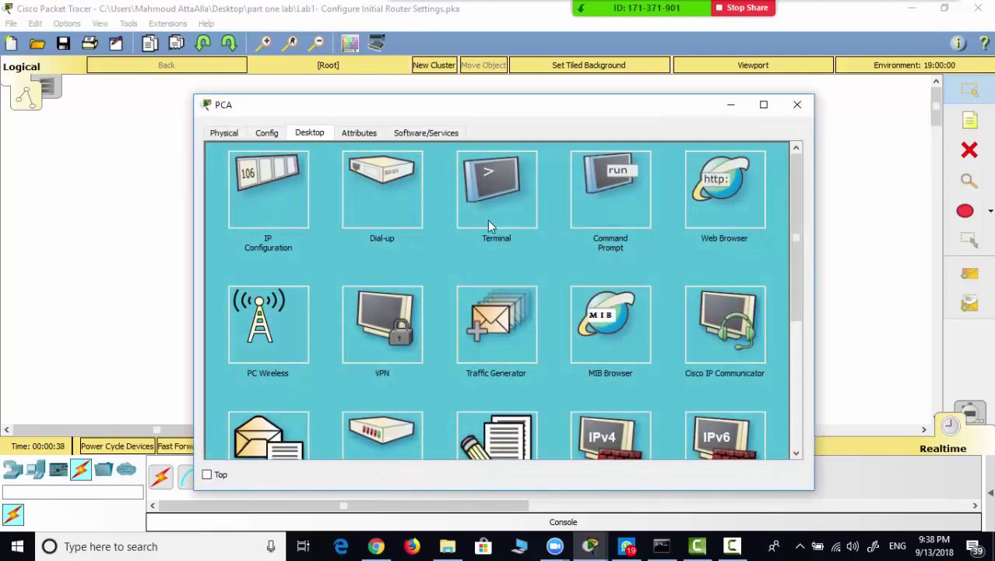
click(489, 225)
click(736, 295)
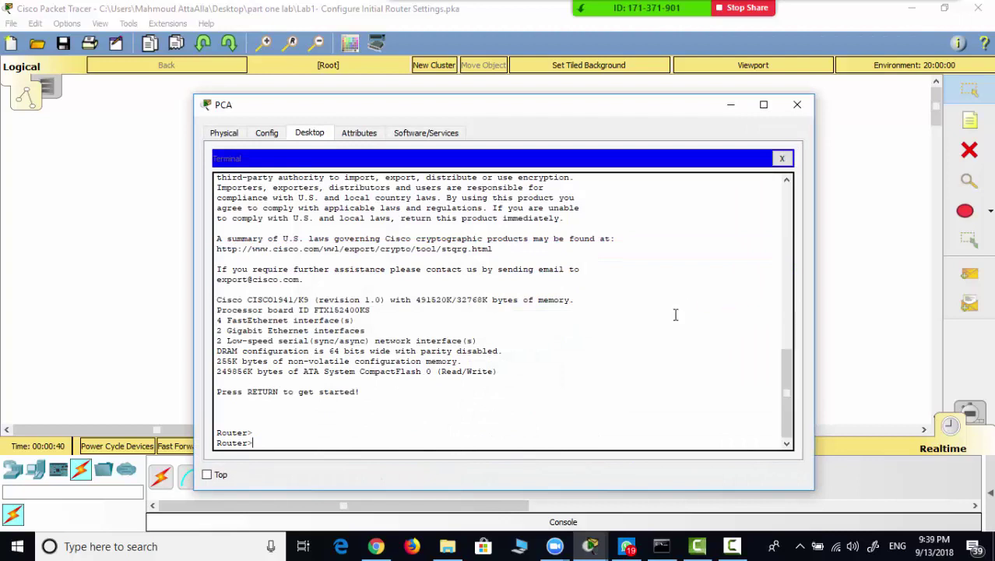
- Enter privileged EXEC with enable, then global configuration mode with conf t
text(en)
key(Tab)
key(Return)
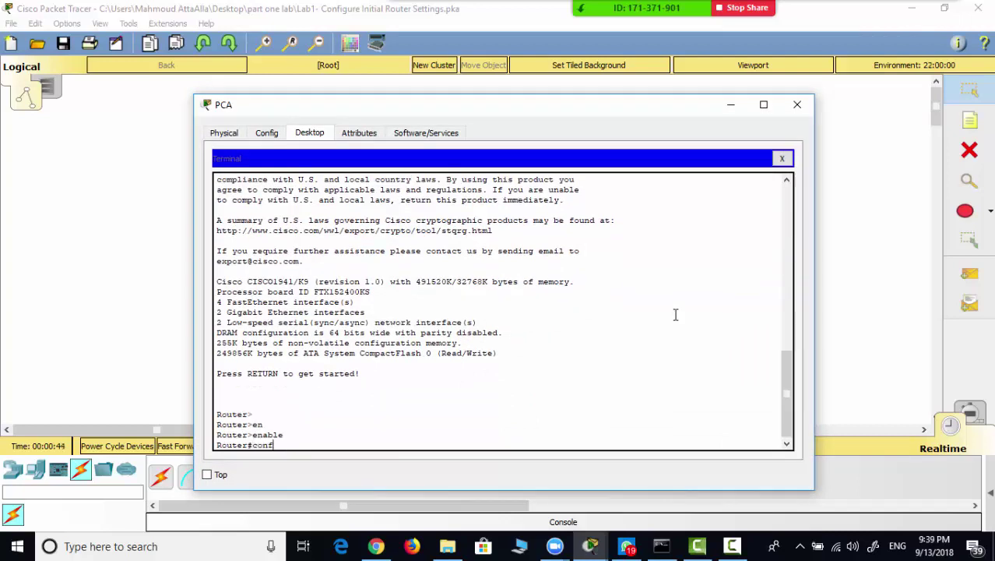
text(conf t)
key(Return)
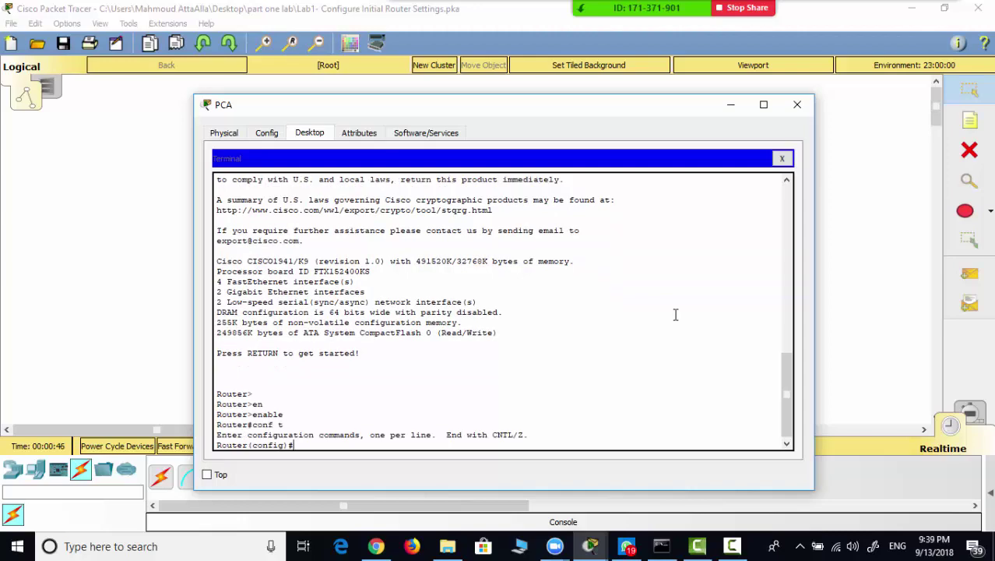
click(590, 545)
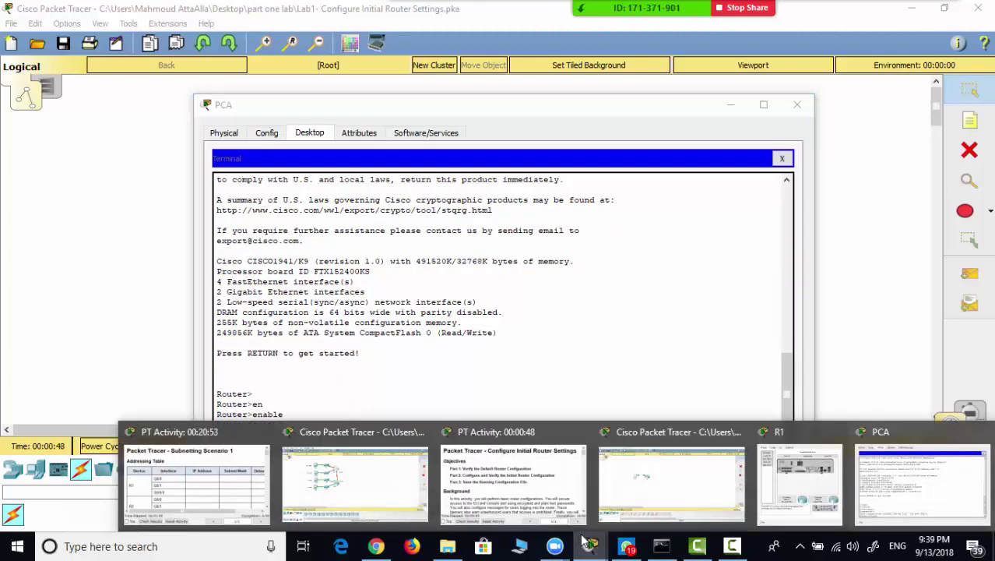
- Maximize the activity instructions, scroll to Part 2 Step 1, and copy the console password
click(517, 483)
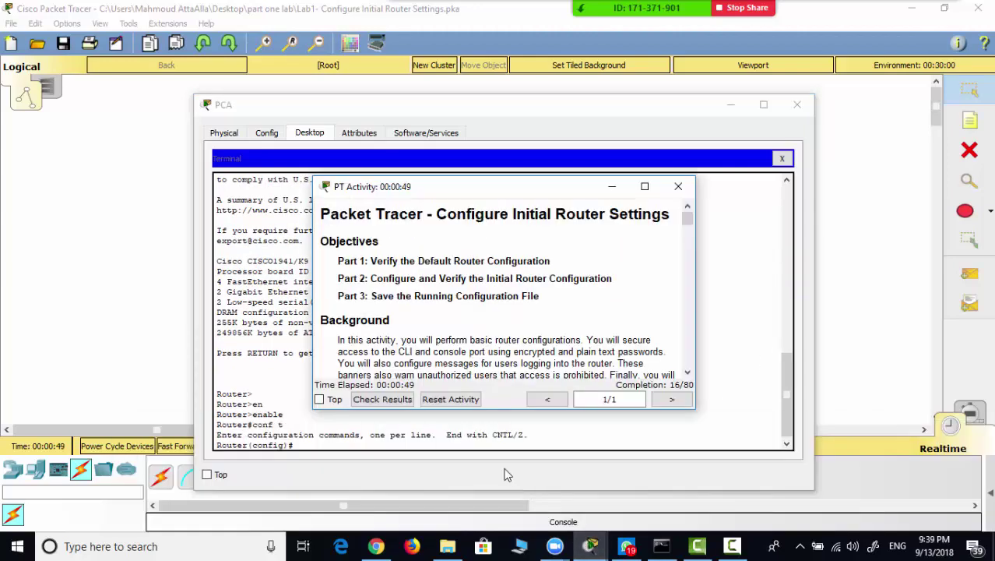
double_click(473, 189)
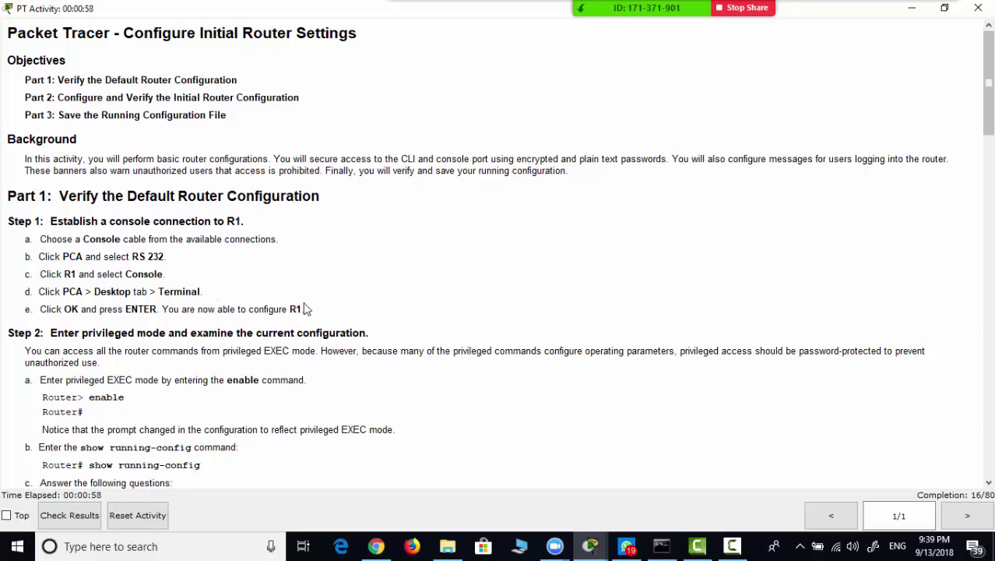
scroll(187, 396, down, 4)
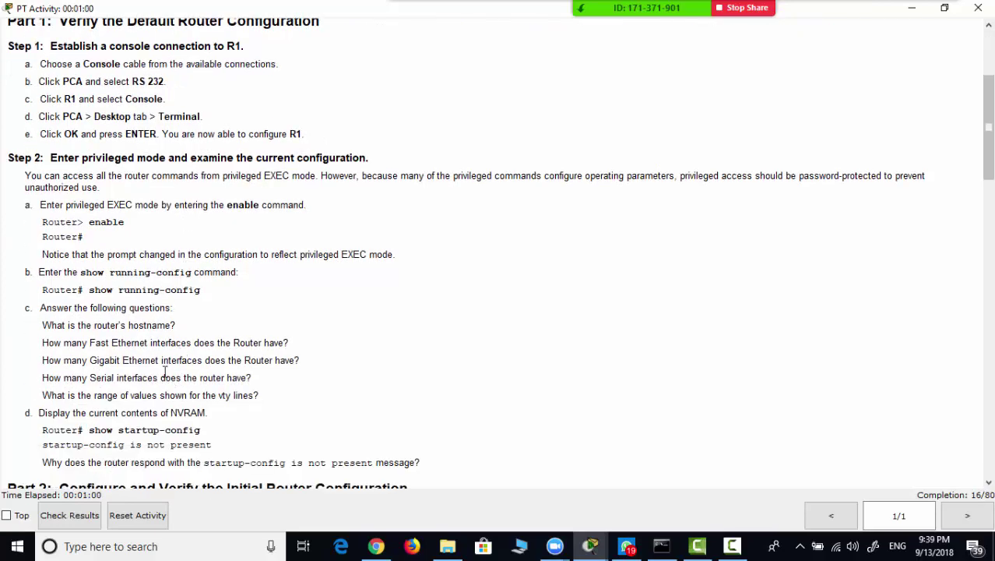
scroll(177, 381, down, 5)
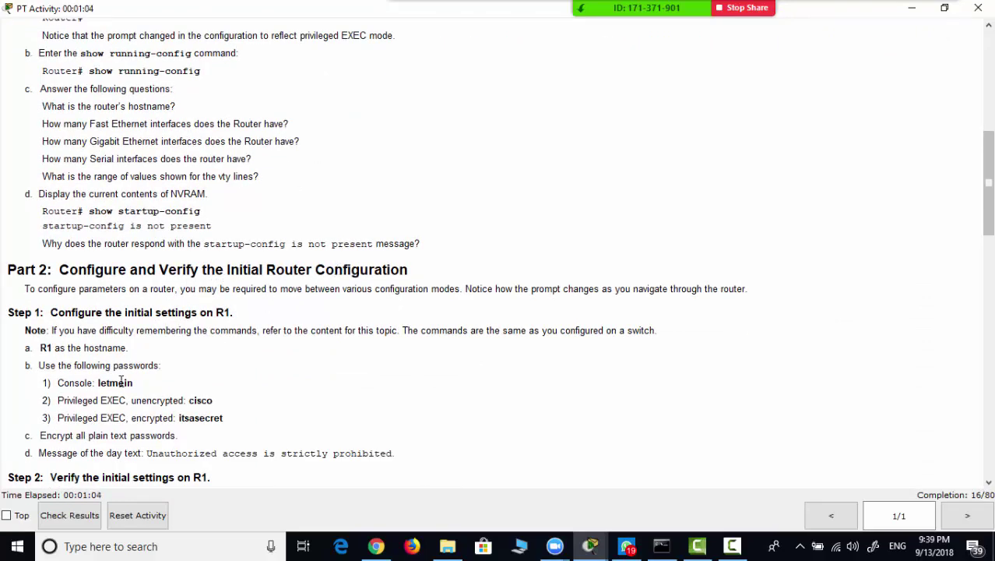
double_click(115, 384)
key(ctrl+c)
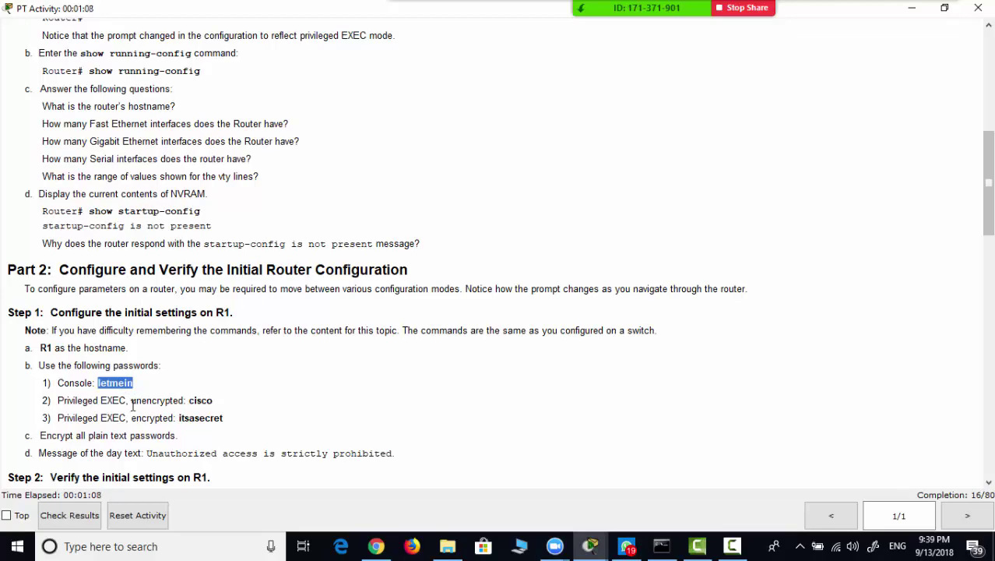
key(alt+Tab)
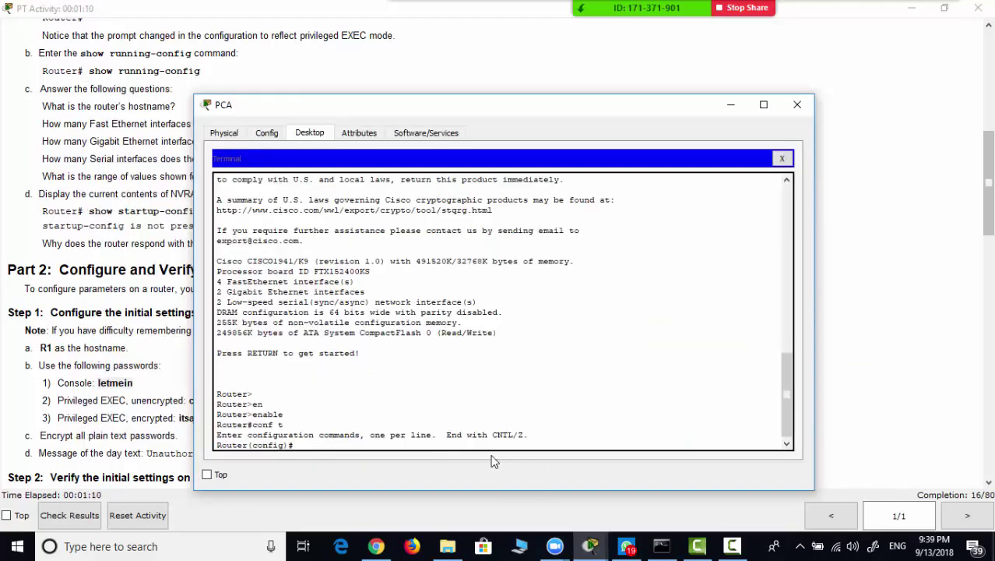
- Under line console 0, set the console password by pasting the copied value
text(line console 0)
key(Return)
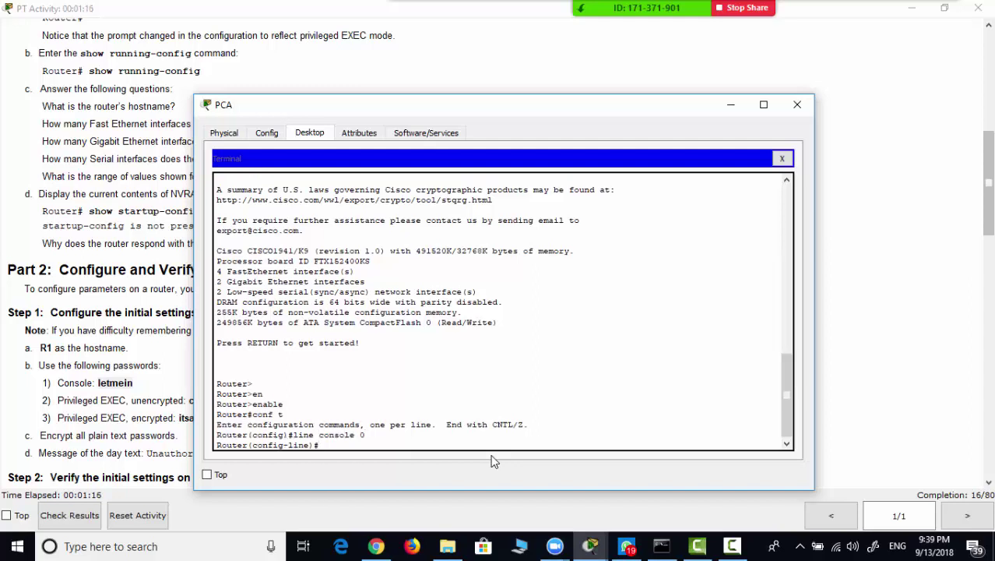
text(pass)
key(Tab)
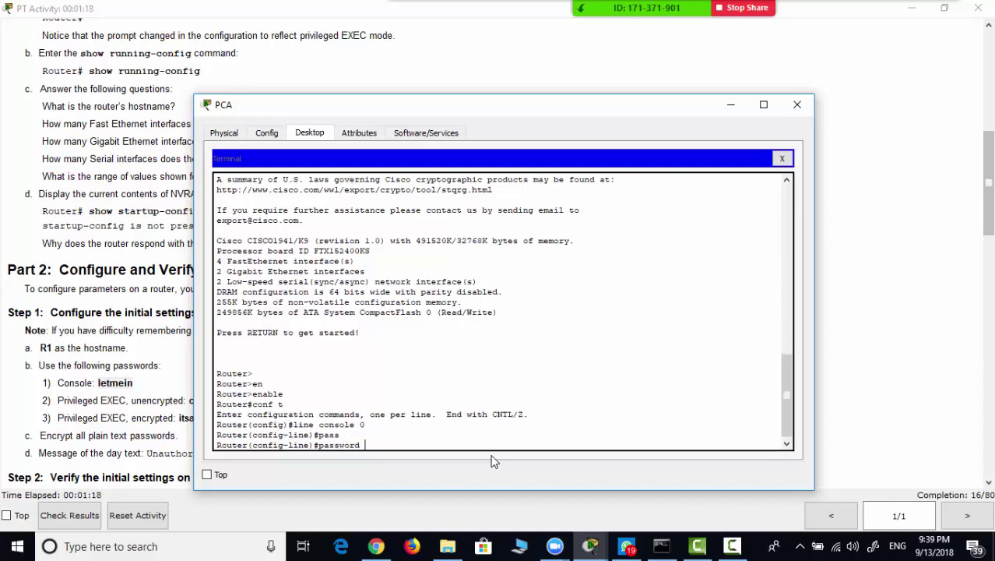
right_click(472, 449)
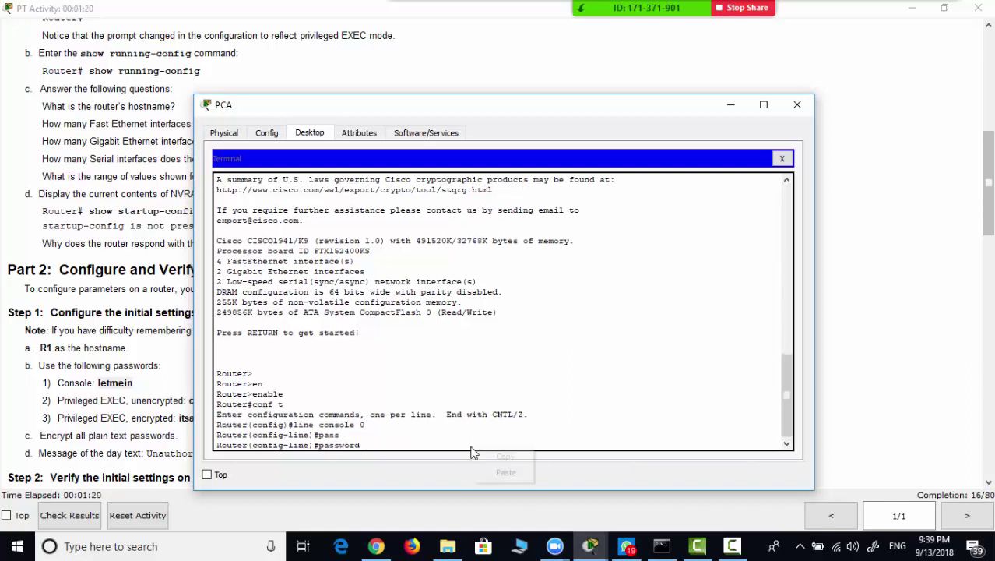
click(503, 472)
key(Return)
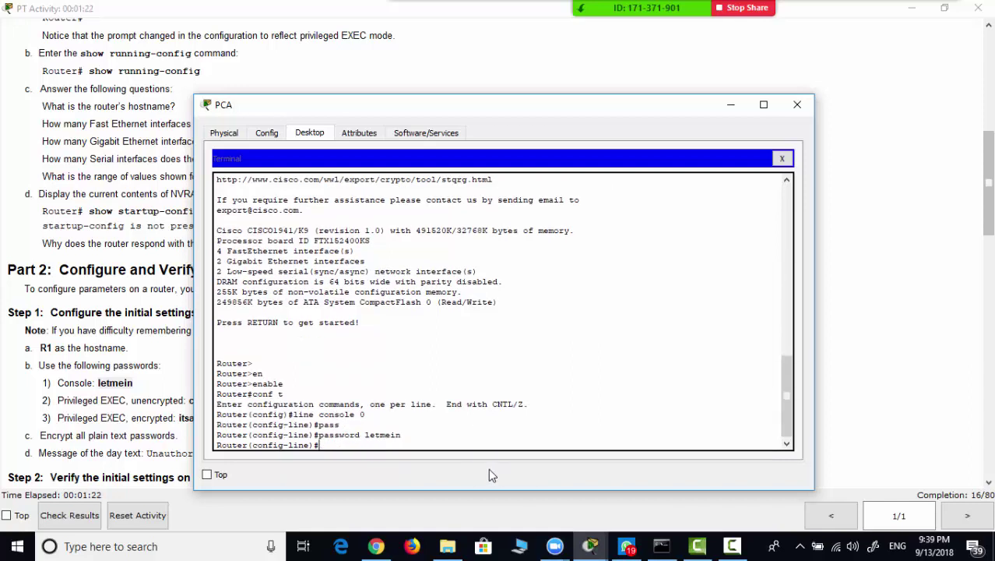
- Enable login on the console line and exit back to global configuration
text(login)
key(Return)
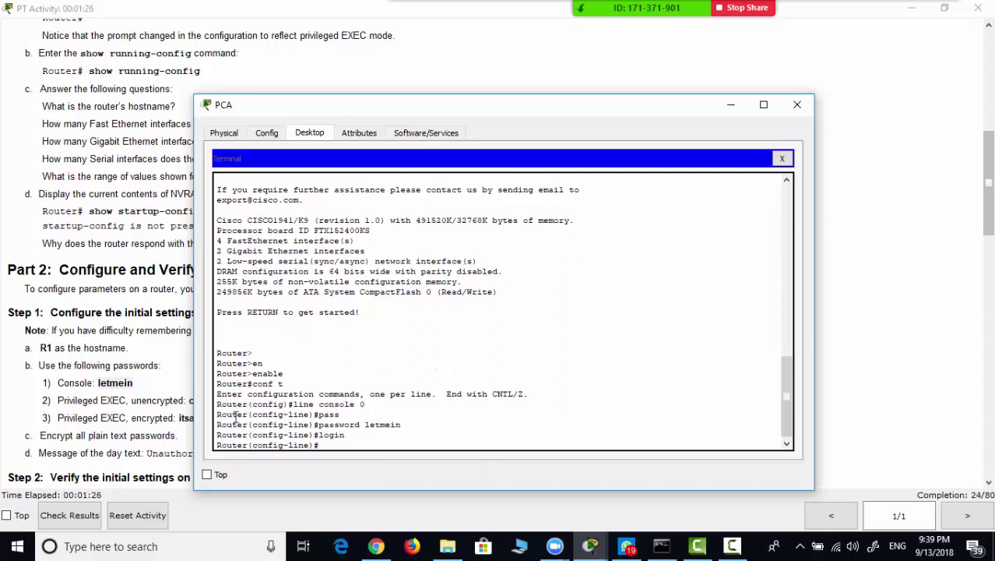
click(167, 418)
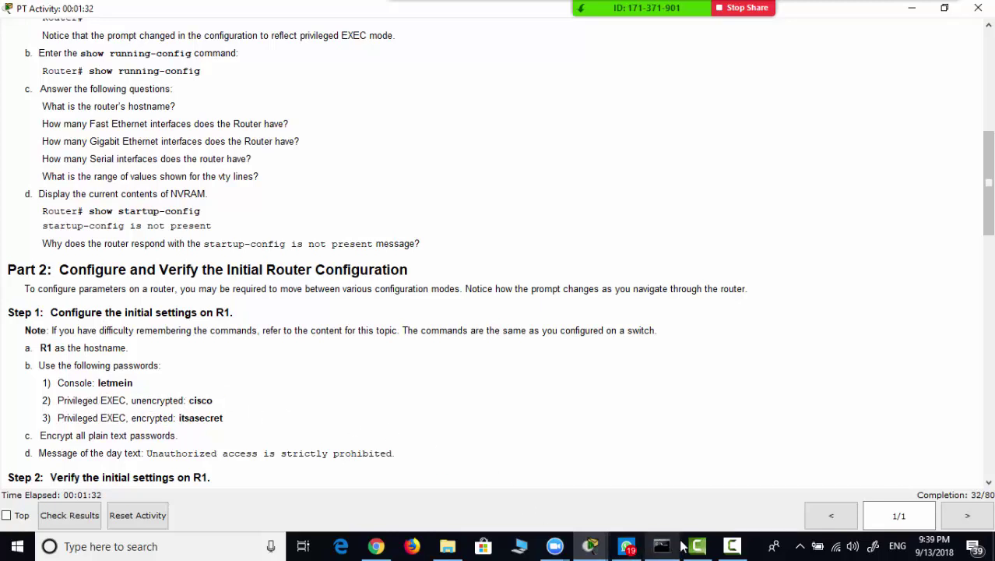
click(589, 546)
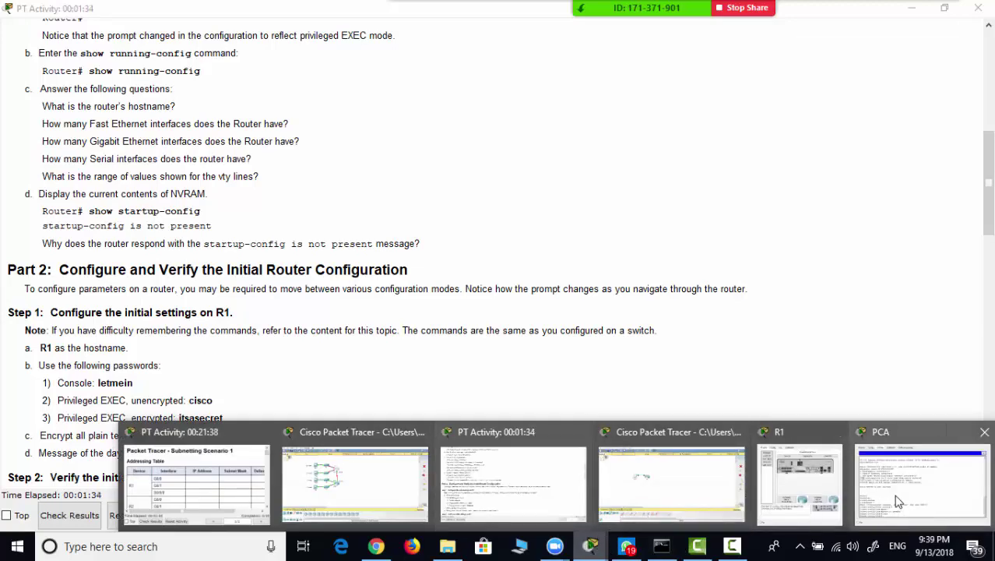
click(919, 479)
text(er(config-line)#e)
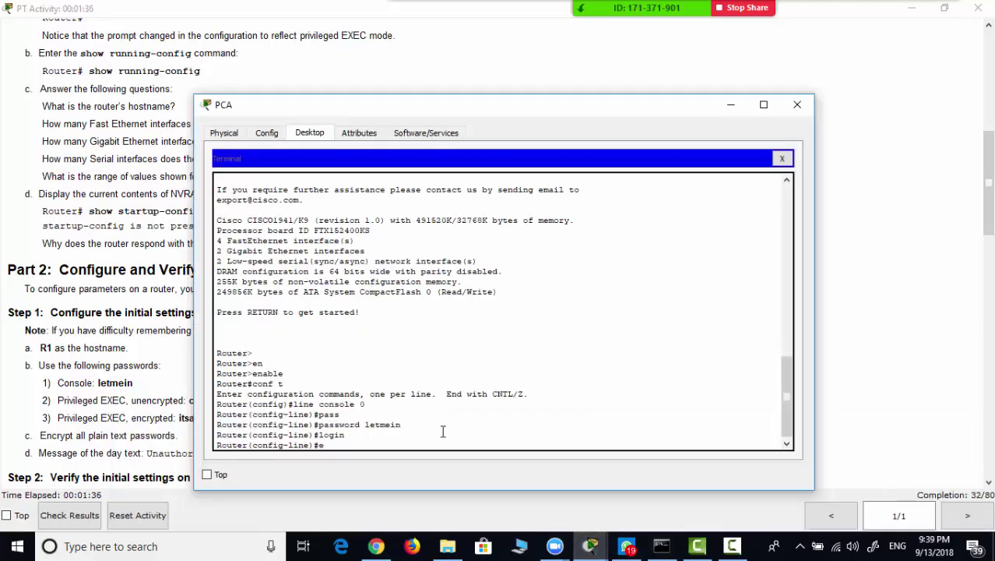
text(xit)
key(Return)
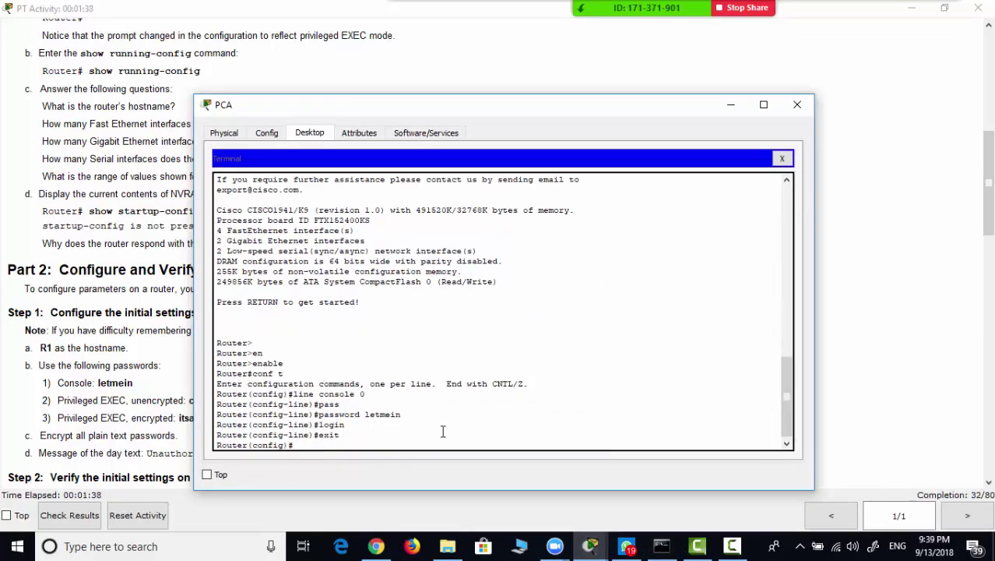
- Set the unencrypted enable password, moving the terminal aside to see the instructions
text(enab)
key(Tab)
text(pa)
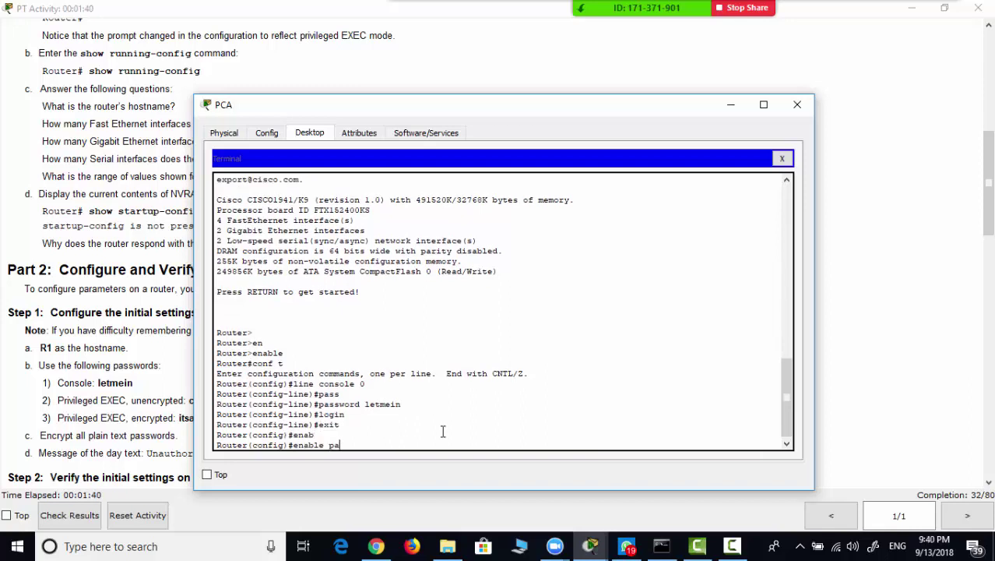
text(ss)
key(Tab)
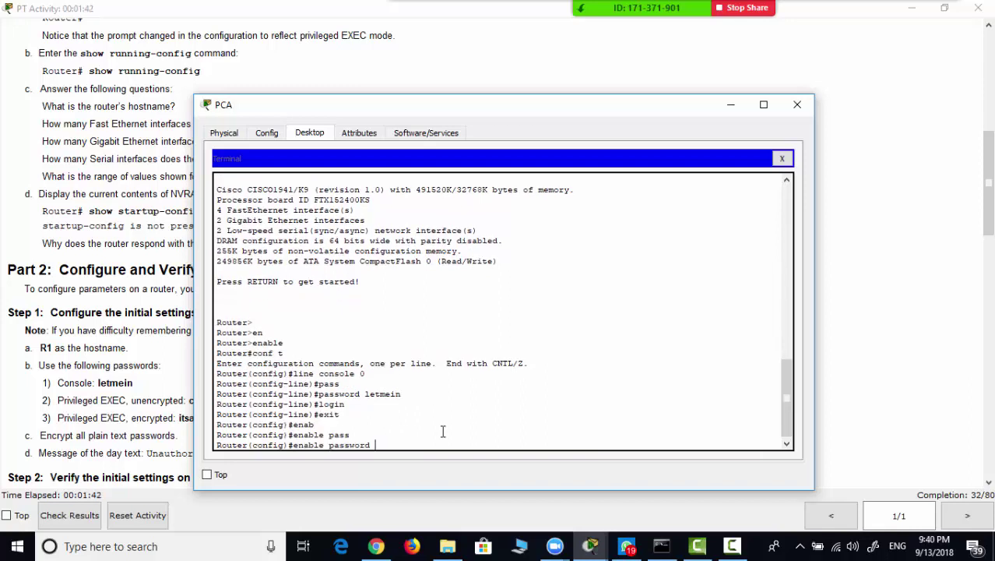
drag(566, 99, 566, 91)
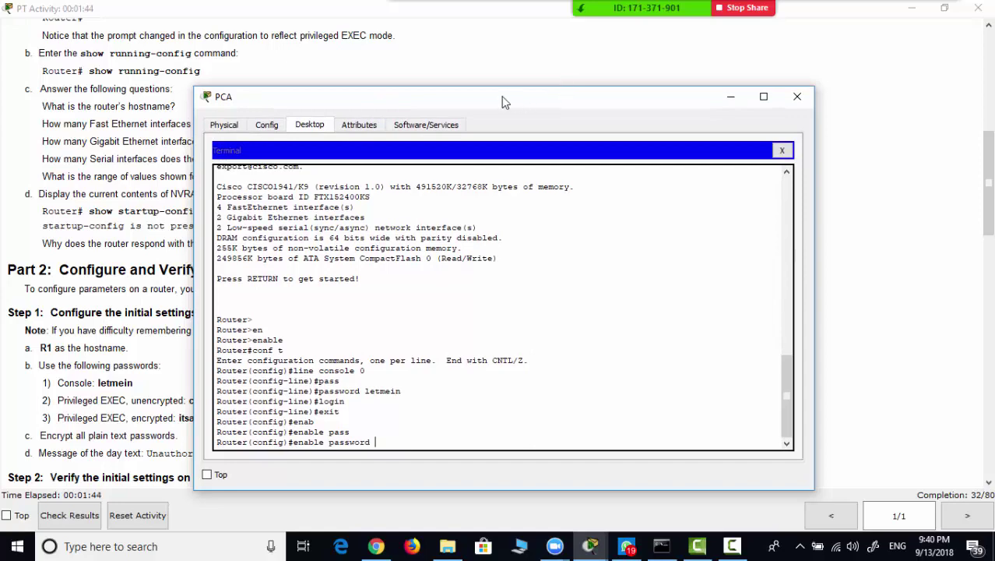
drag(505, 97, 677, 97)
text(c)
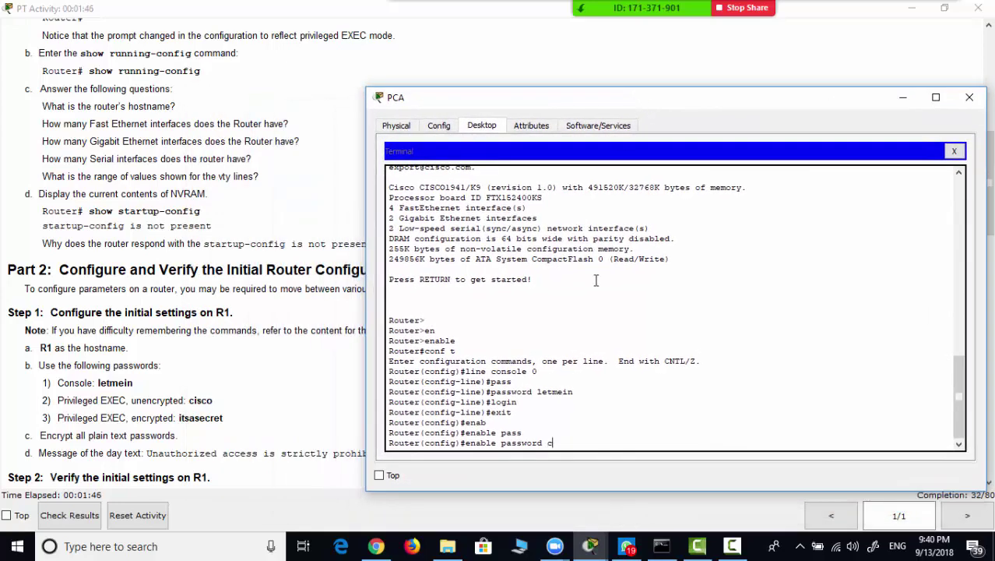
text(isco)
key(Return)
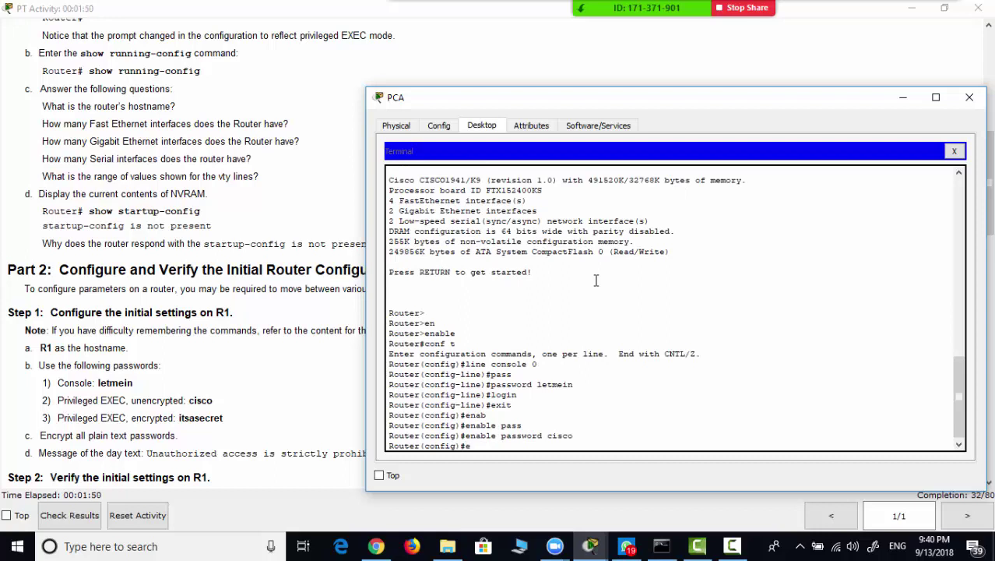
- Set the encrypted enable secret given in the instructions
text(enab)
key(Tab)
text(s)
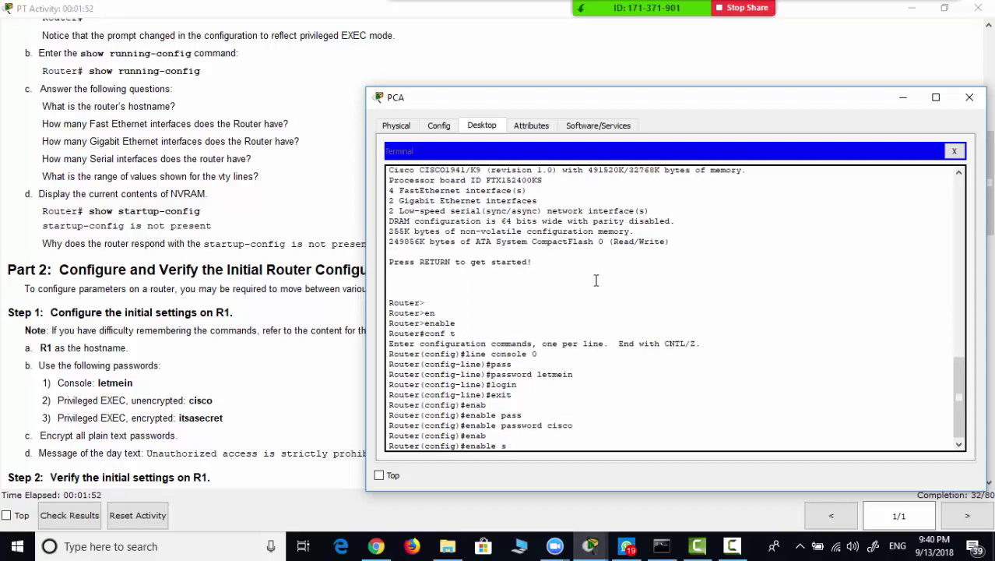
text(ec)
key(Tab)
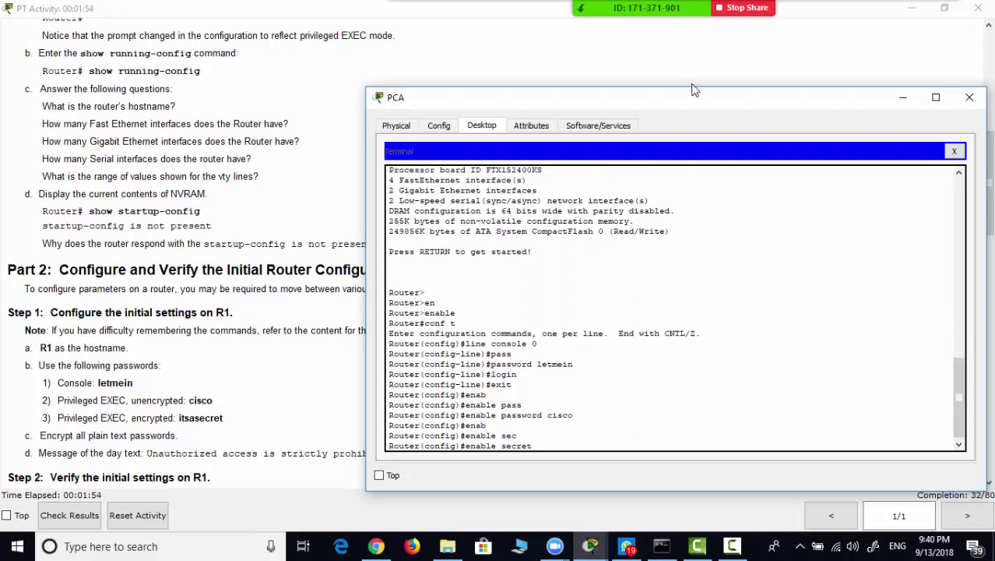
text(itsasecret)
key(Return)
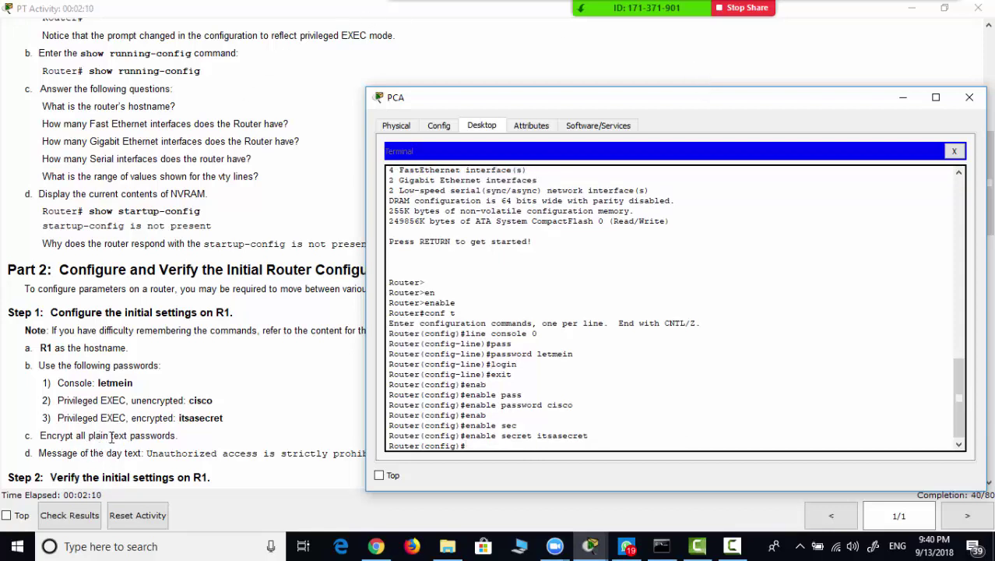
- Turn on service password-encryption to encrypt all plain-text passwords
text(ser)
key(Tab)
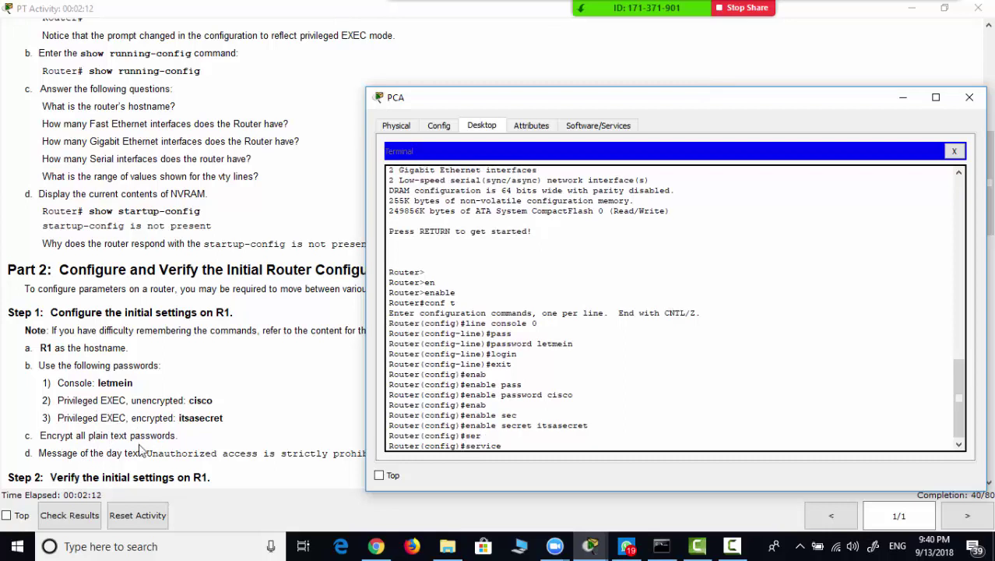
text(pas)
key(Tab)
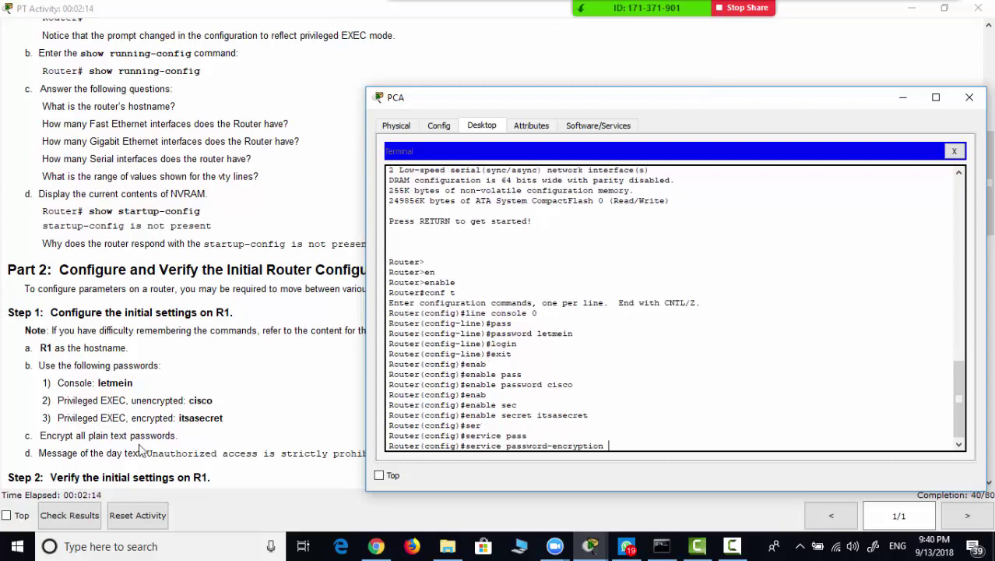
key(Return)
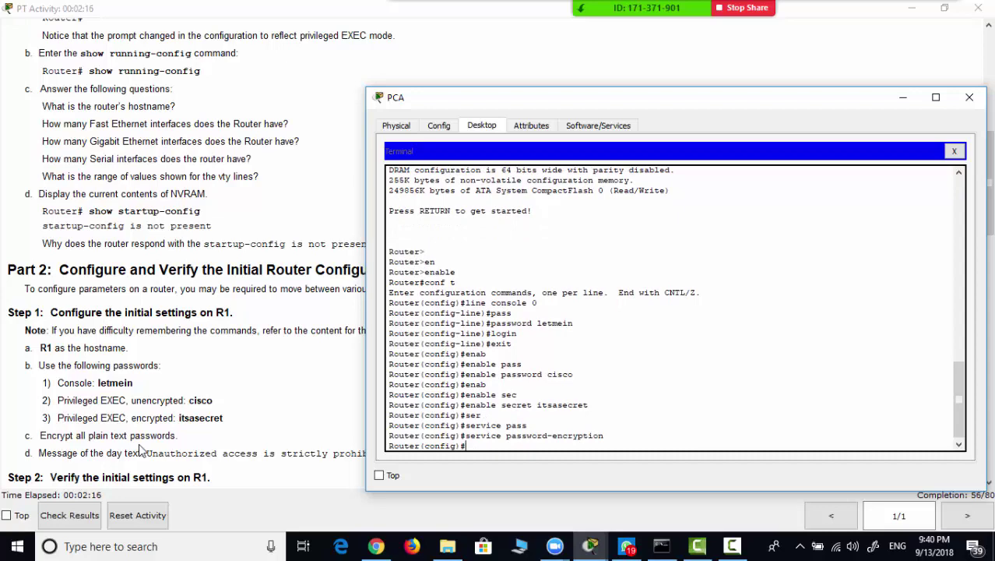
- Copy the 'Unauthorized access is strictly prohibited.' text from the activity instructions
drag(566, 106, 591, 64)
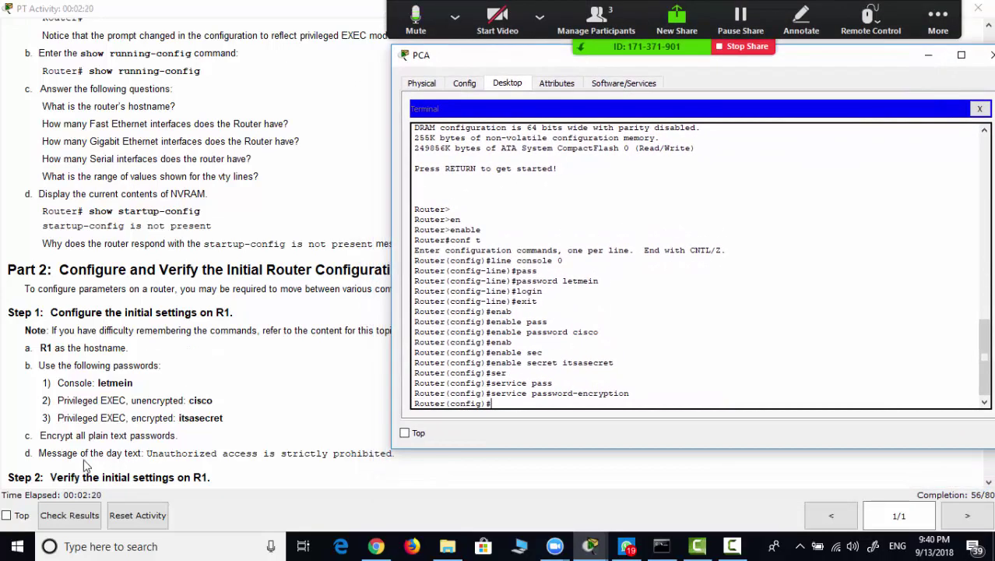
click(146, 451)
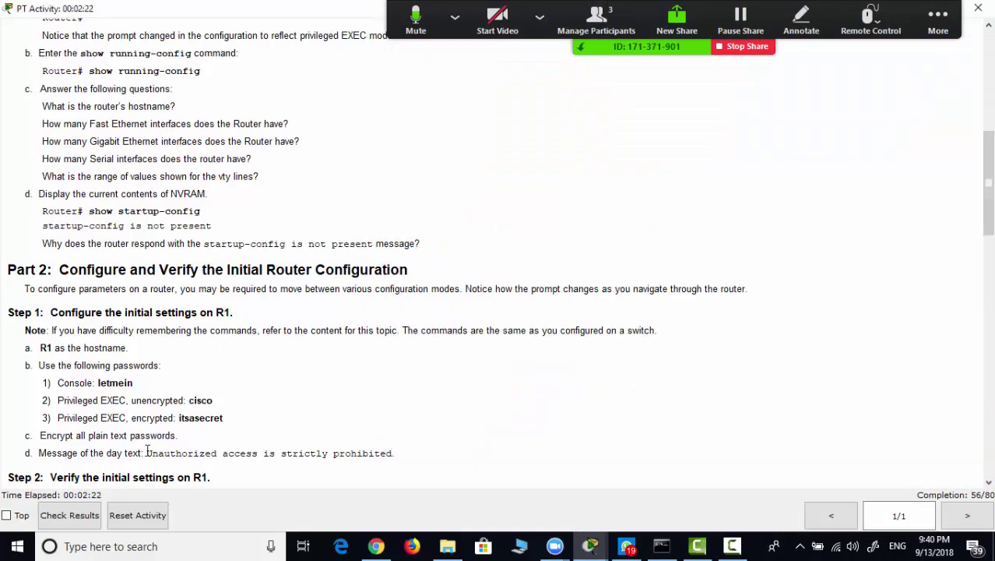
drag(146, 451, 396, 451)
key(ctrl+c)
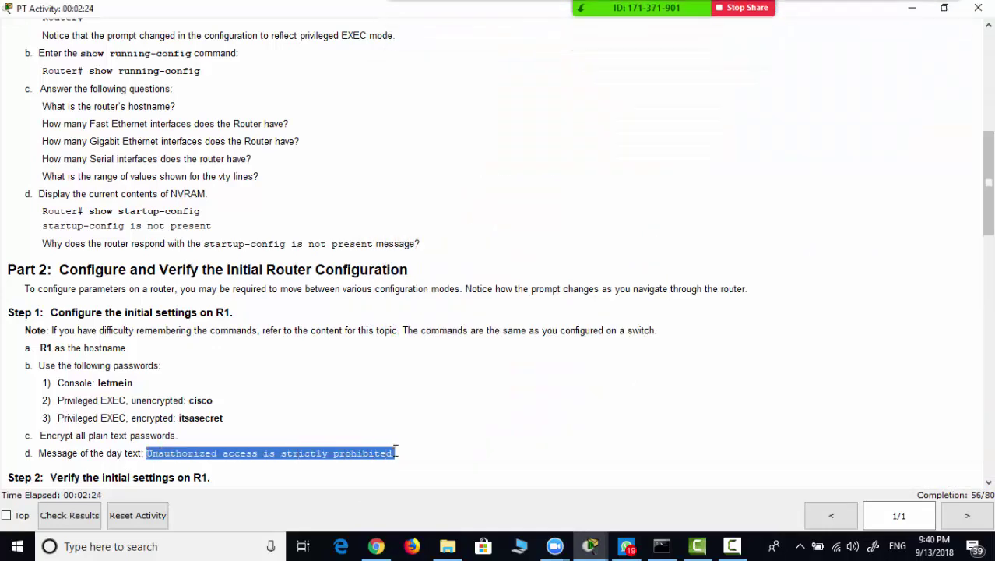
click(593, 544)
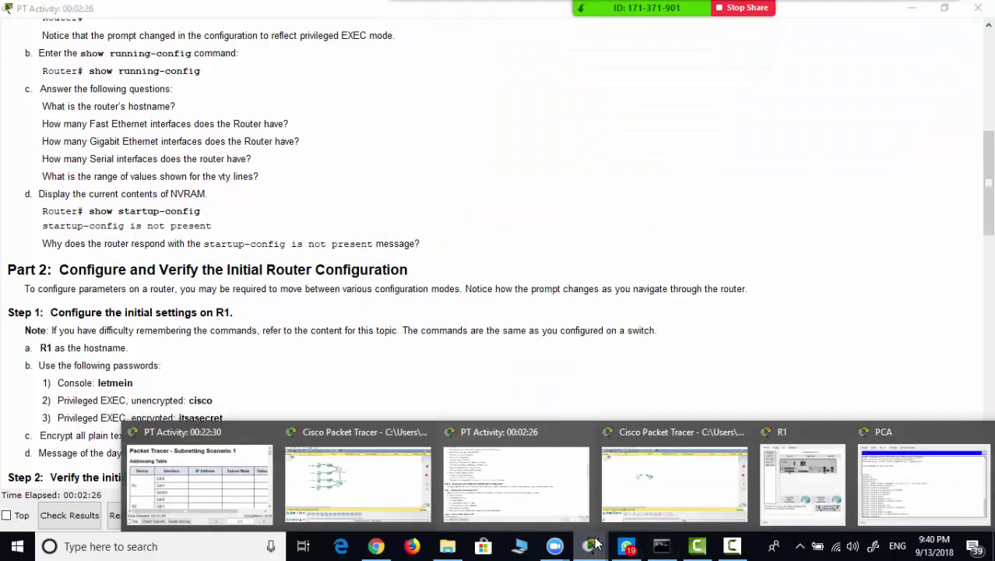
click(885, 480)
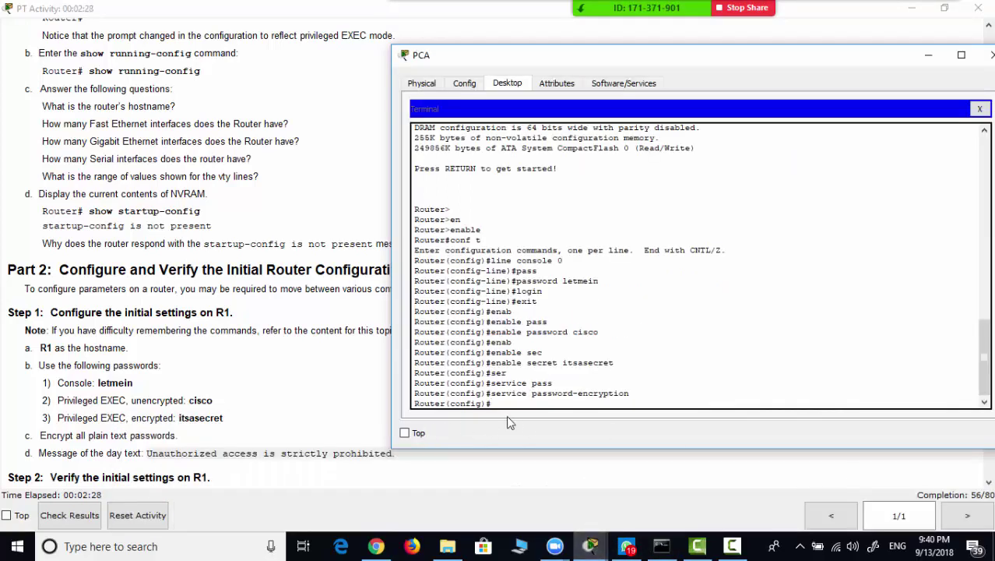
- Set the MOTD banner to 'Unauthorized access is strictly prohibited.' with # as delimiter
text(n)
key(Tab)
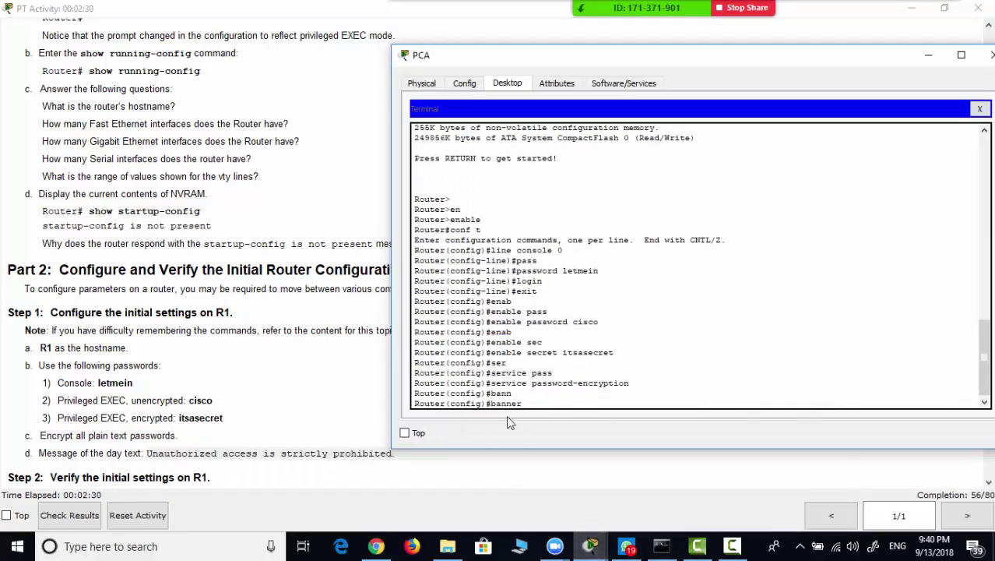
text(mot)
key(Tab)
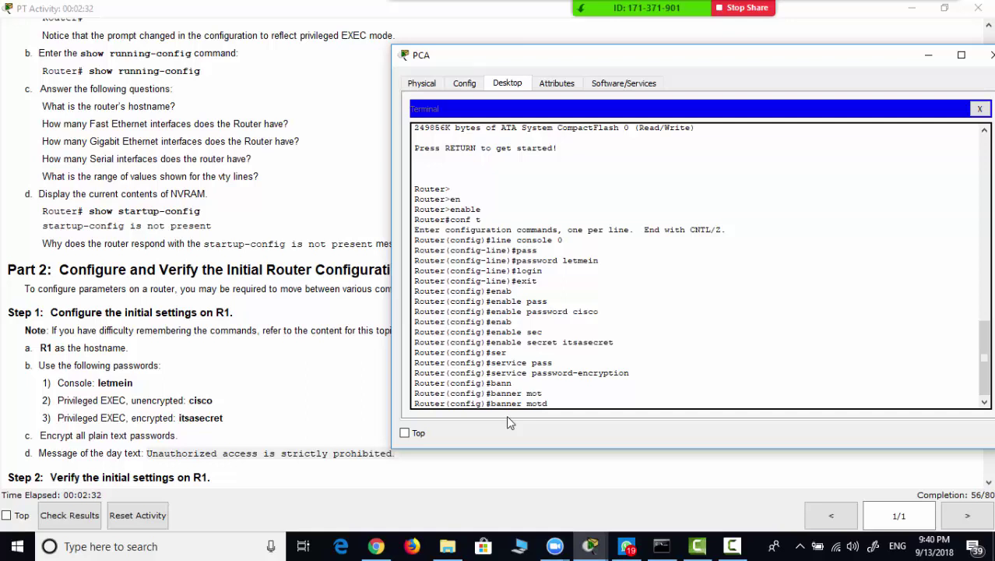
text(#)
right_click(574, 414)
click(603, 427)
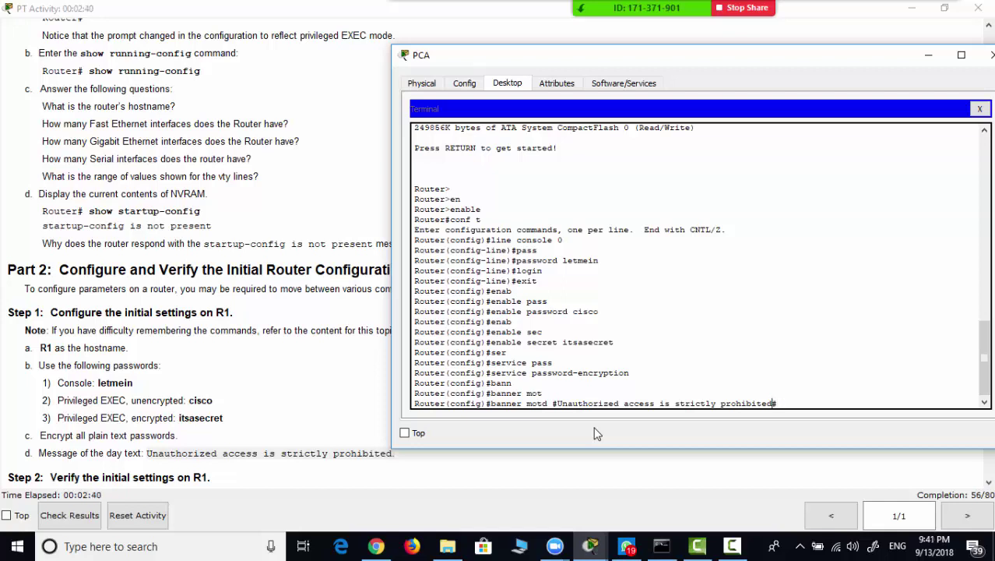
key(Return)
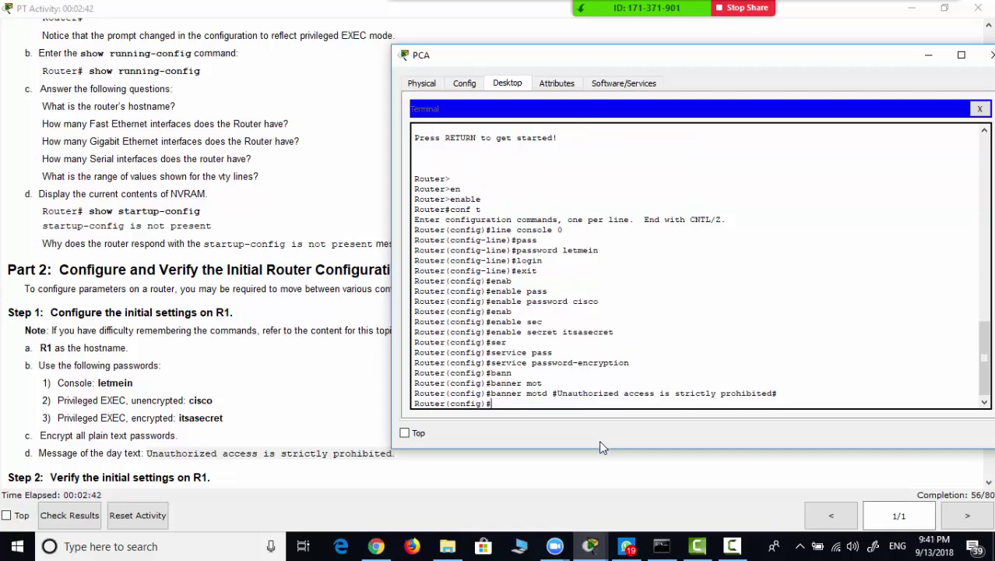
- Scroll the activity instructions down to Part 3: Save the Running Configuration File
click(238, 421)
scroll(222, 447, down, 1)
scroll(219, 448, down, 1)
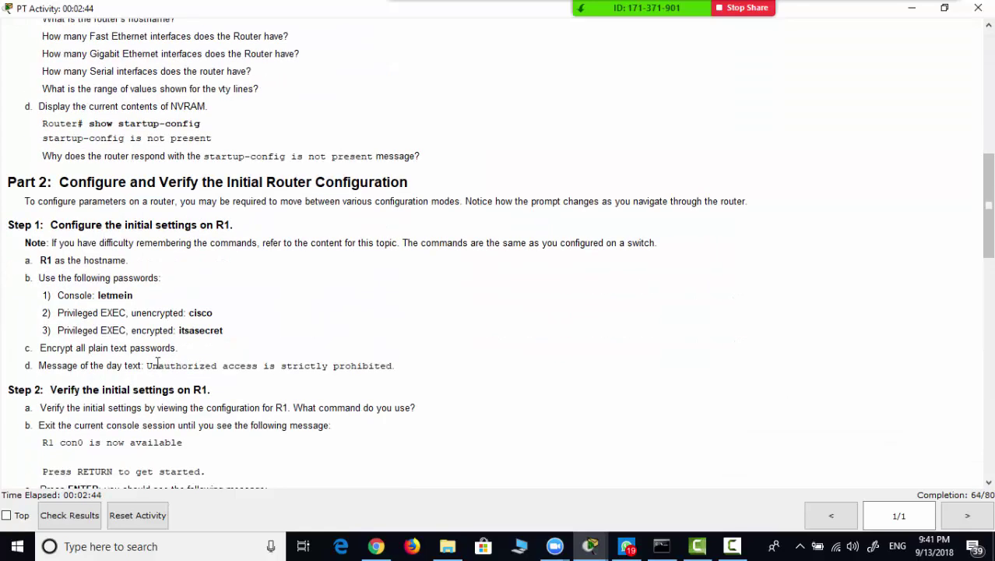
scroll(187, 377, down, 1)
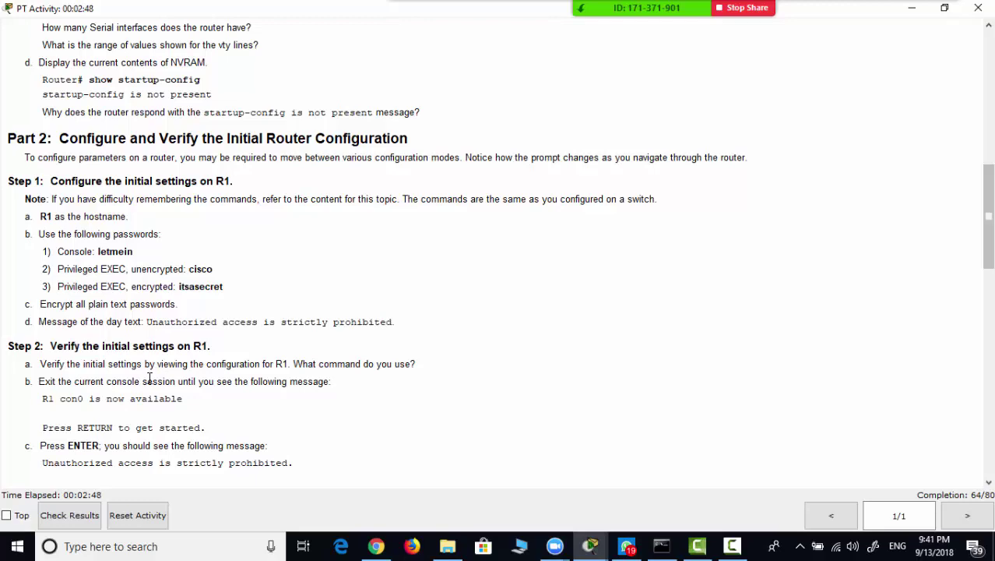
scroll(156, 393, down, 1)
scroll(100, 400, down, 1)
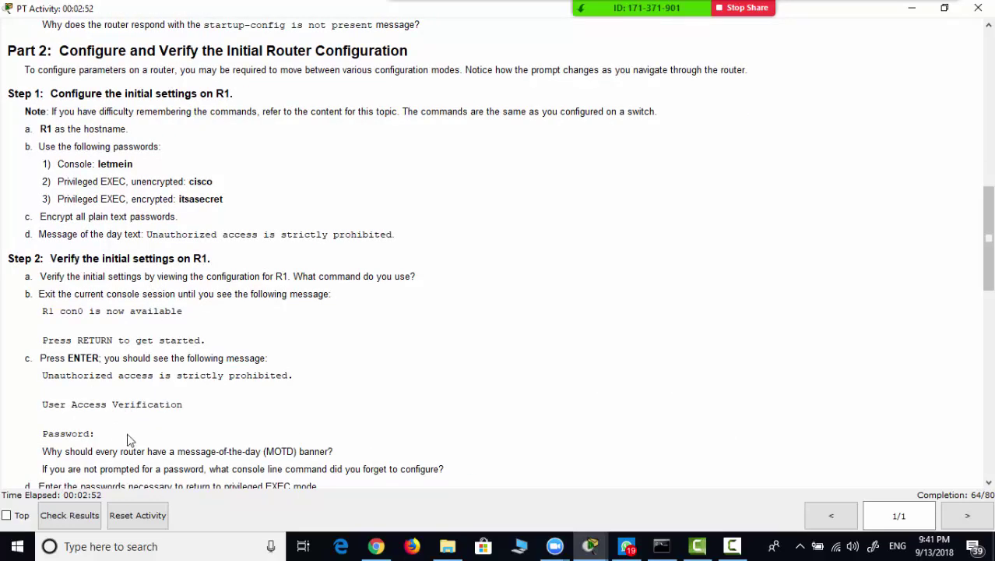
scroll(138, 440, down, 2)
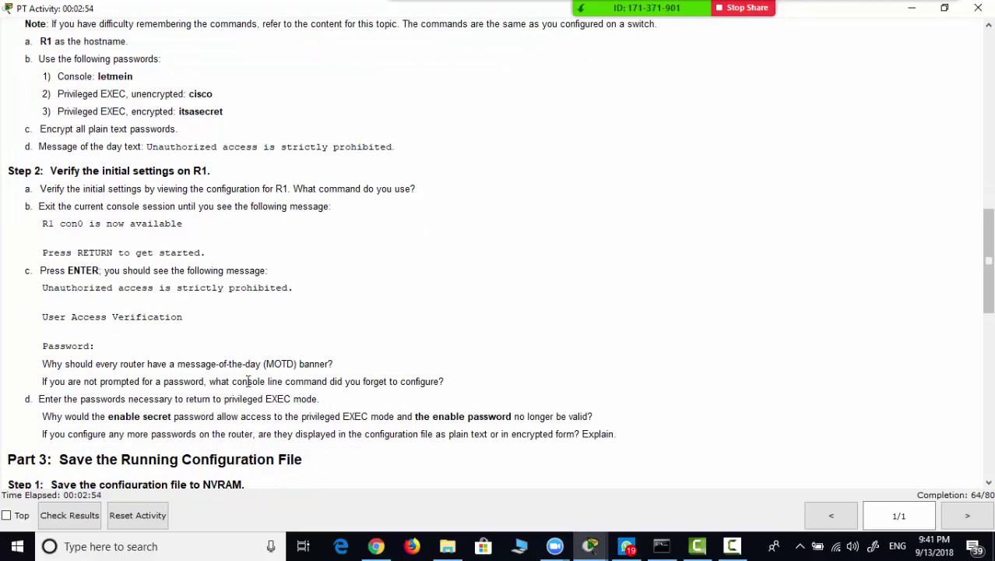
scroll(140, 370, down, 4)
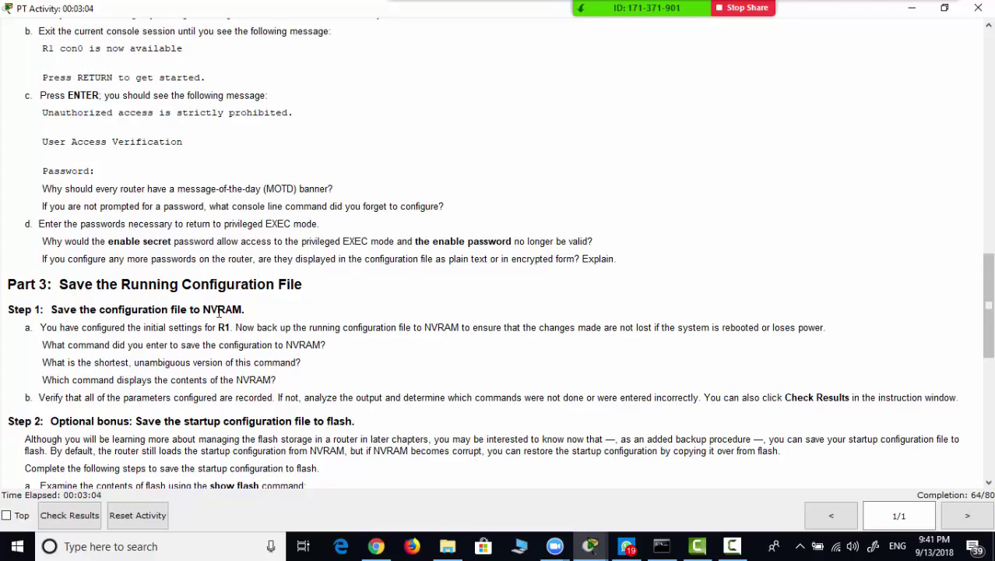
- Return to privileged EXEC and save running-config to startup-config
key(alt+Tab)
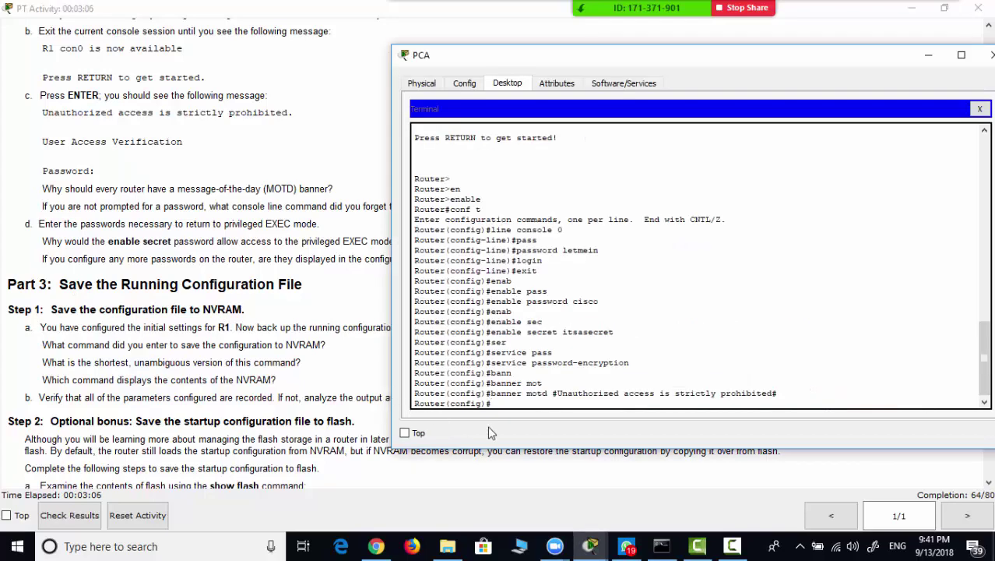
key(ctrl+z)
text(cop)
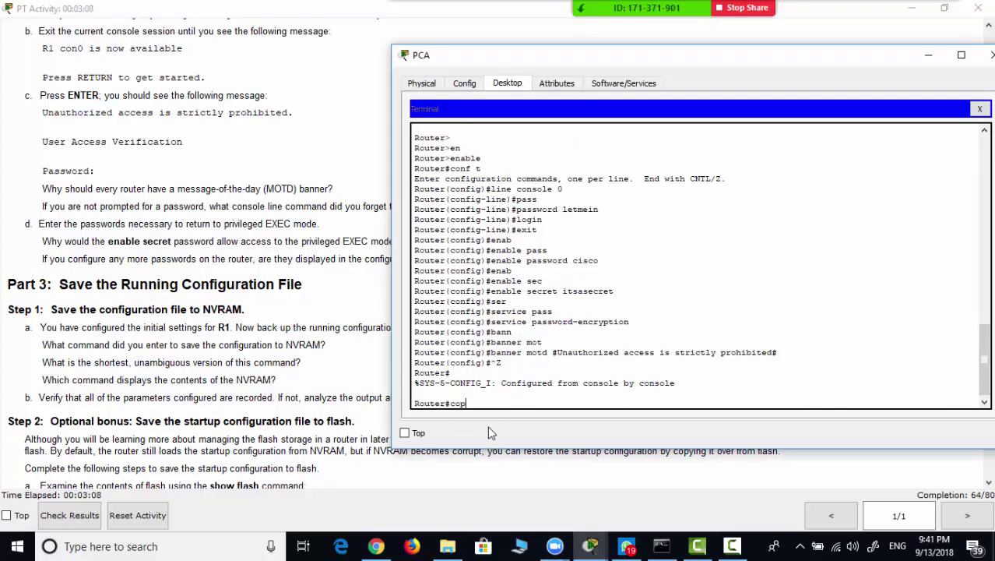
text(y run)
key(Tab)
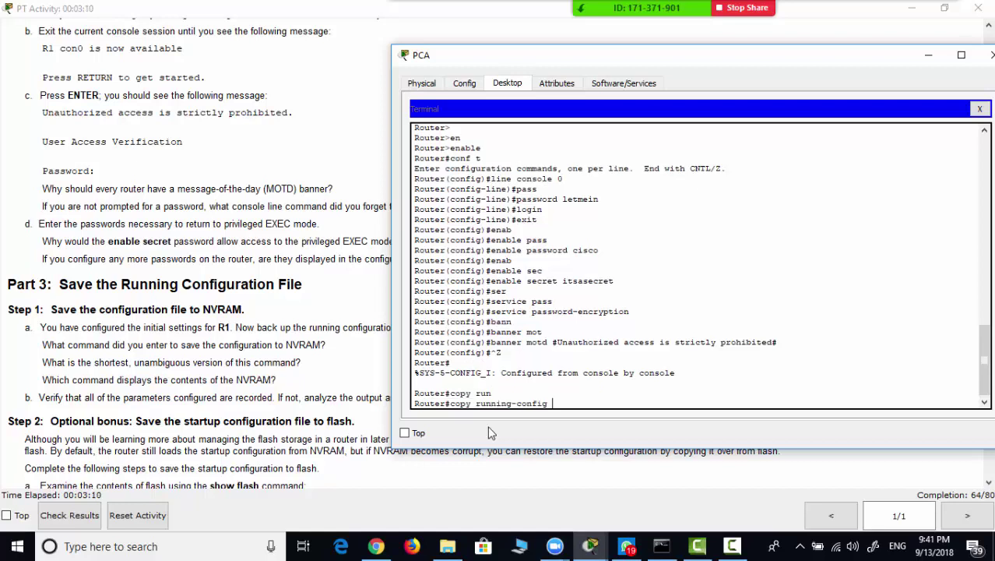
text(start)
key(Tab)
key(Return)
key(Return)
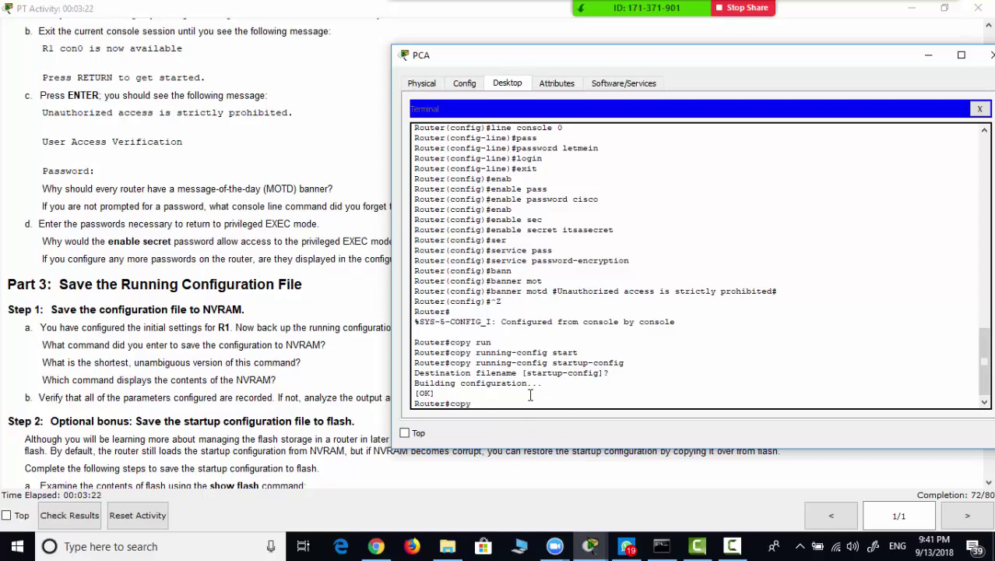
- Copy startup-config to flash under the default file name
text(tar)
key(Tab)
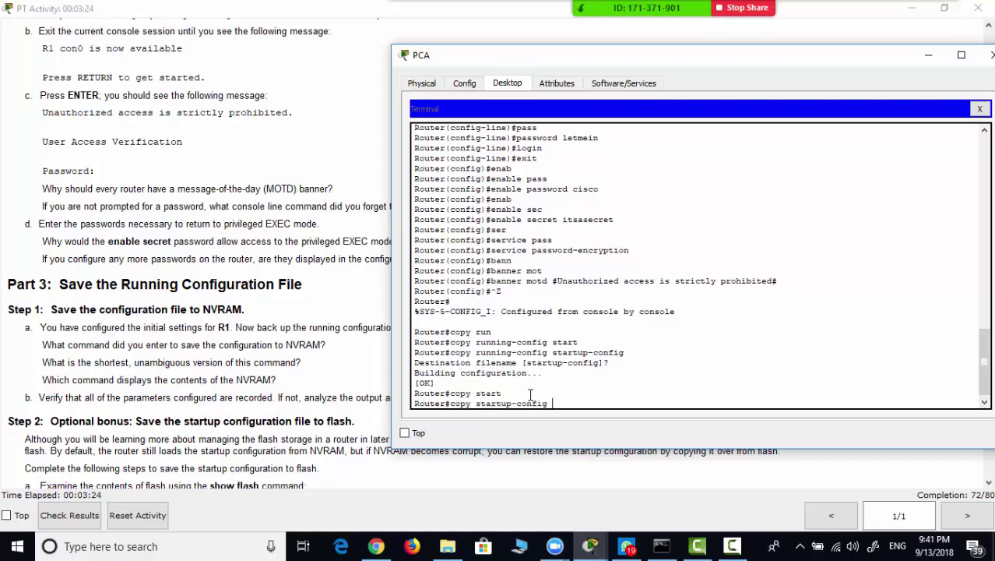
text(flash)
key(Return)
key(Return)
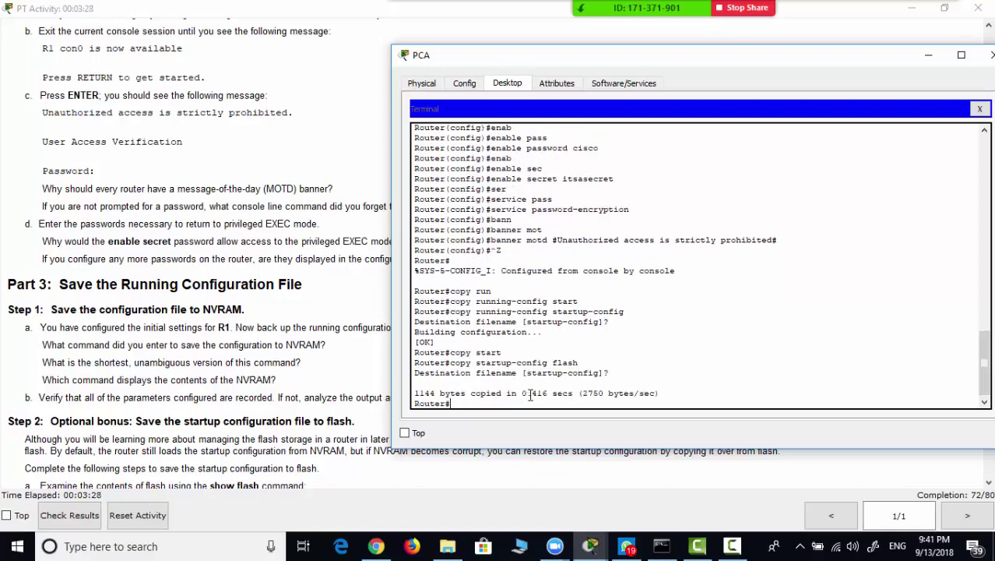
scroll(234, 371, down, 4)
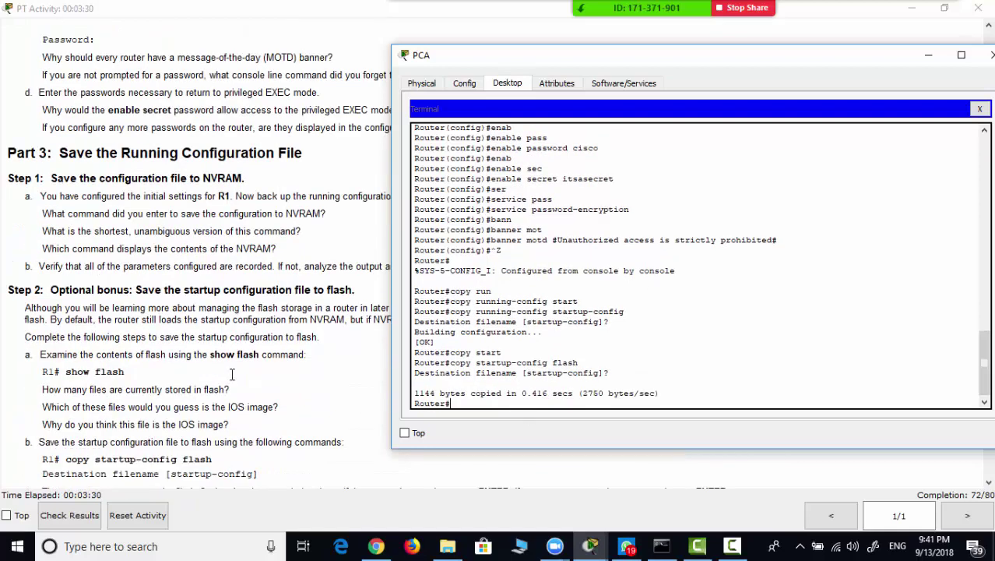
scroll(205, 351, down, 6)
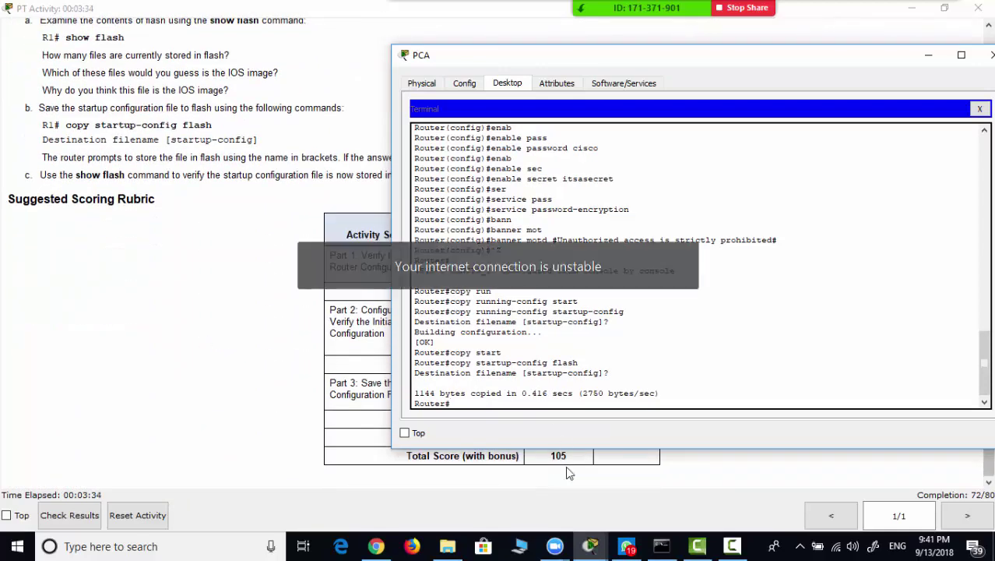
click(595, 545)
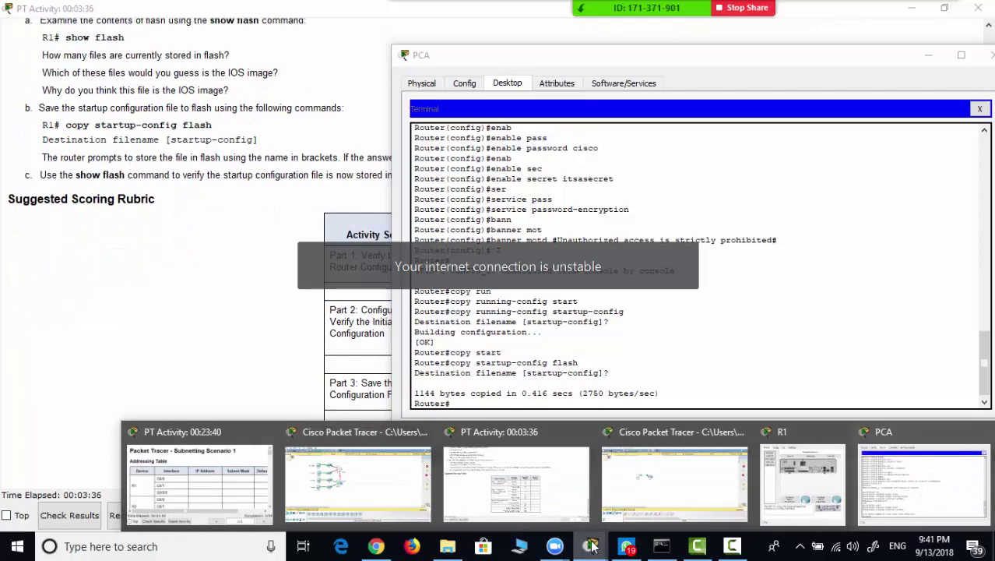
- Close R1's device window and bring the activity instructions forward
click(824, 493)
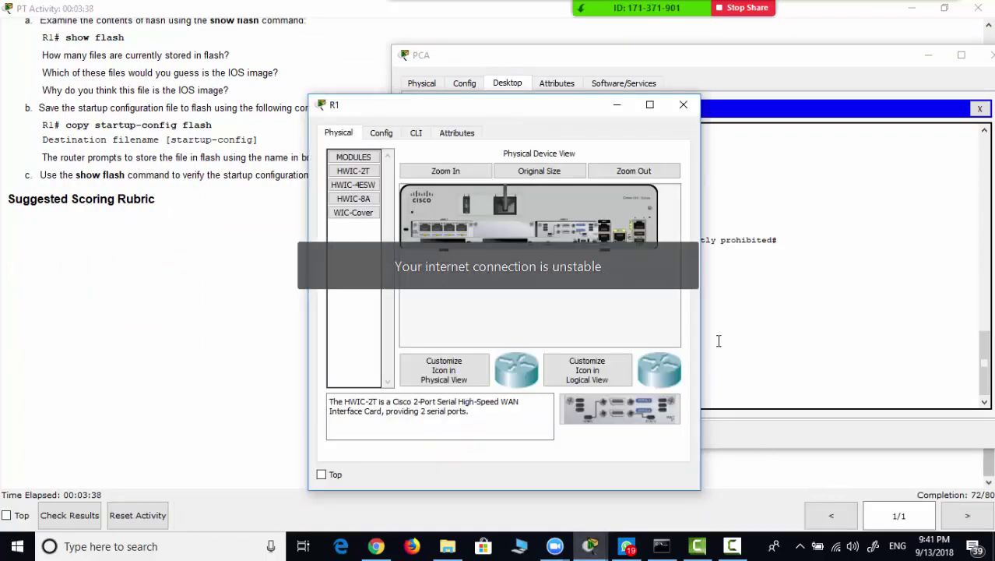
click(684, 105)
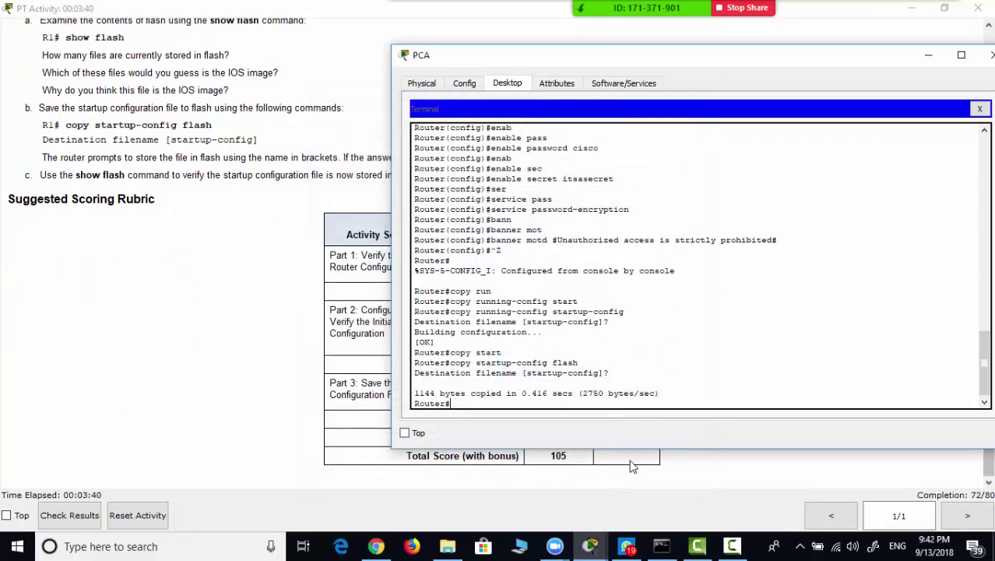
click(591, 546)
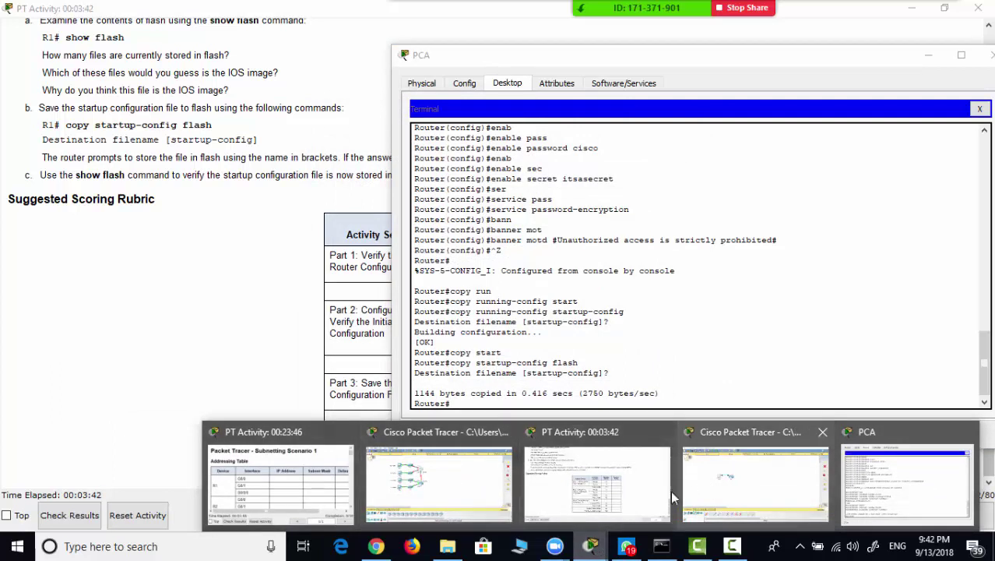
click(603, 487)
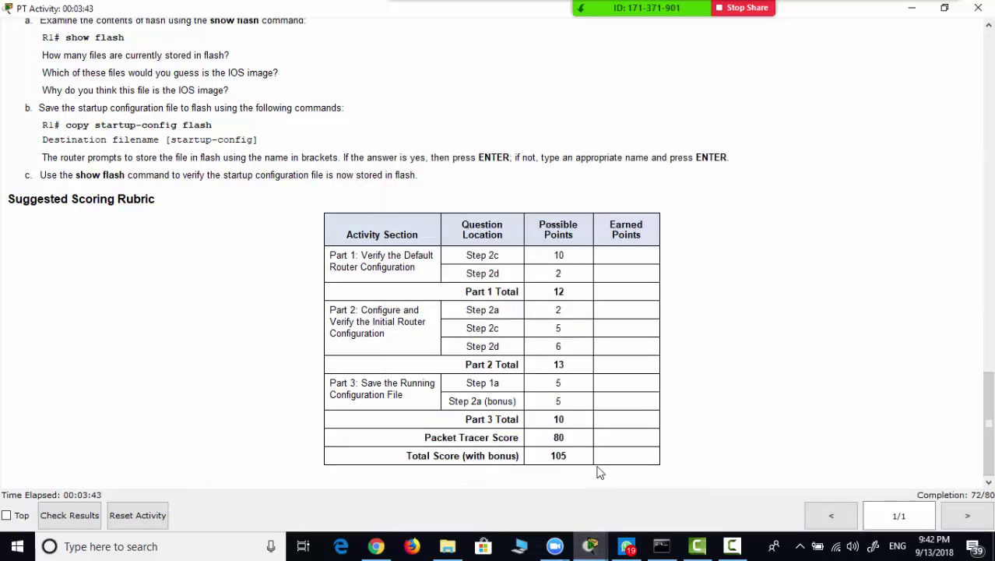
- Check results (72/80), see Host Name as the only incorrect item, then close them
click(69, 516)
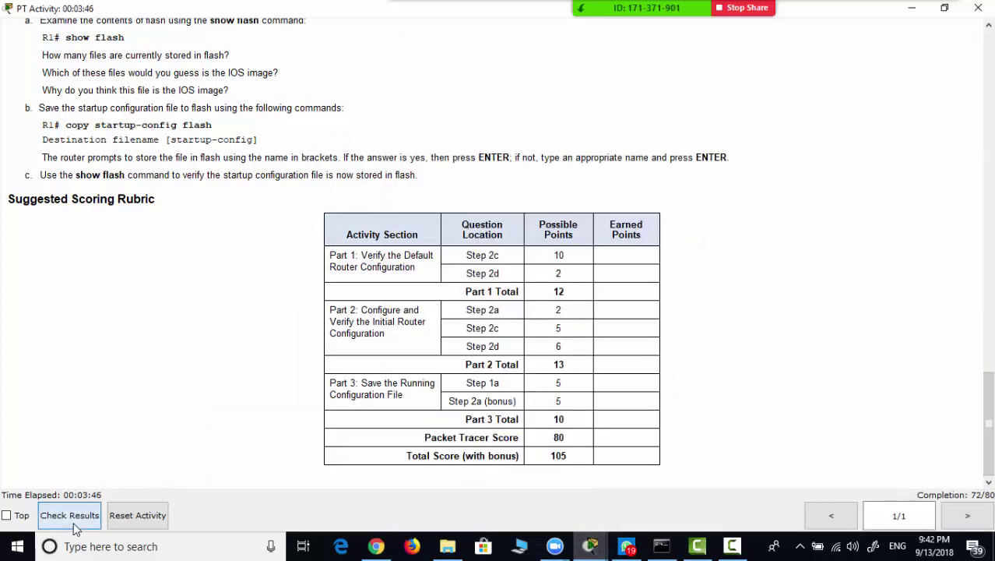
click(169, 104)
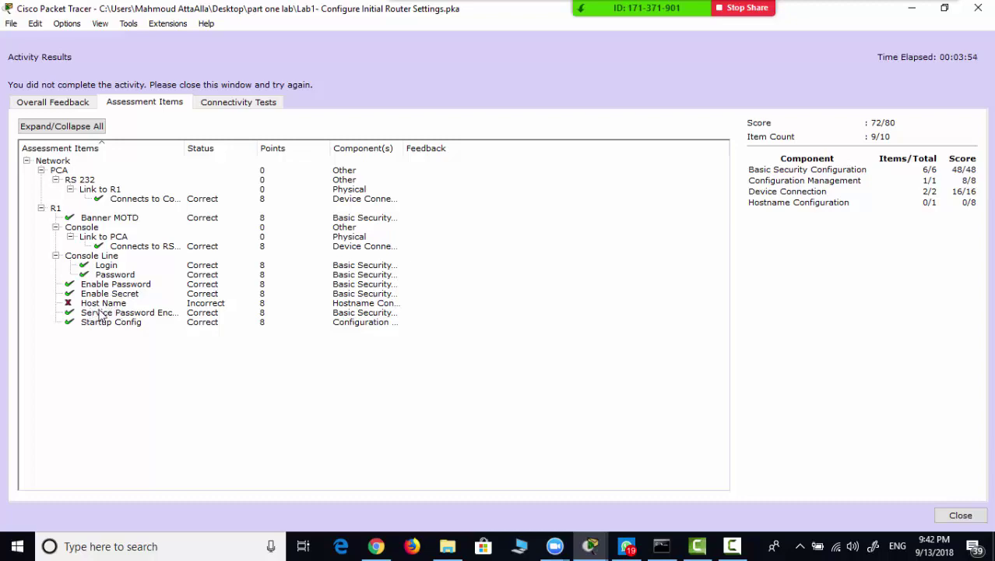
click(978, 9)
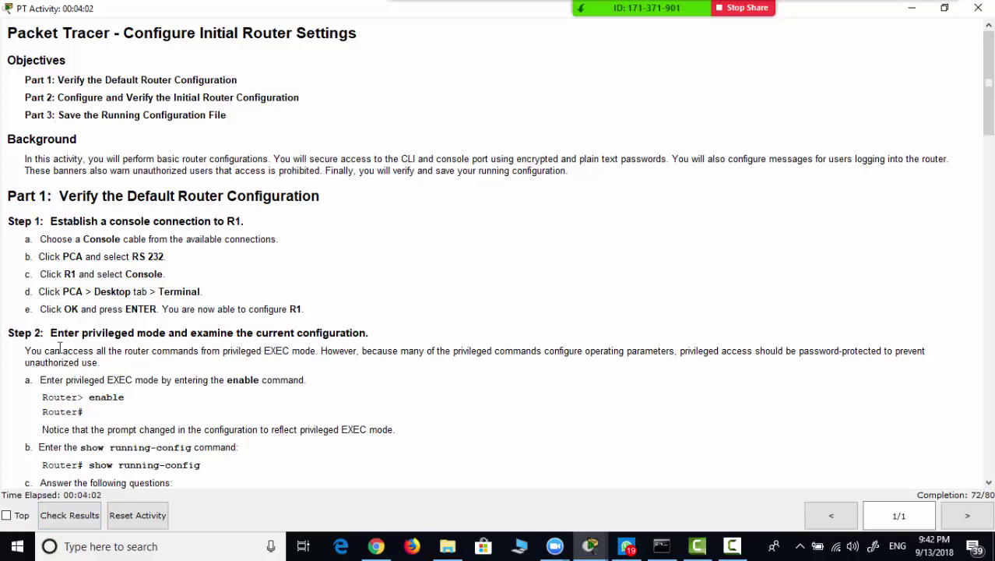
- Select the hostname R1 in the step instructions and return to the PCA terminal
scroll(65, 359, down, 1)
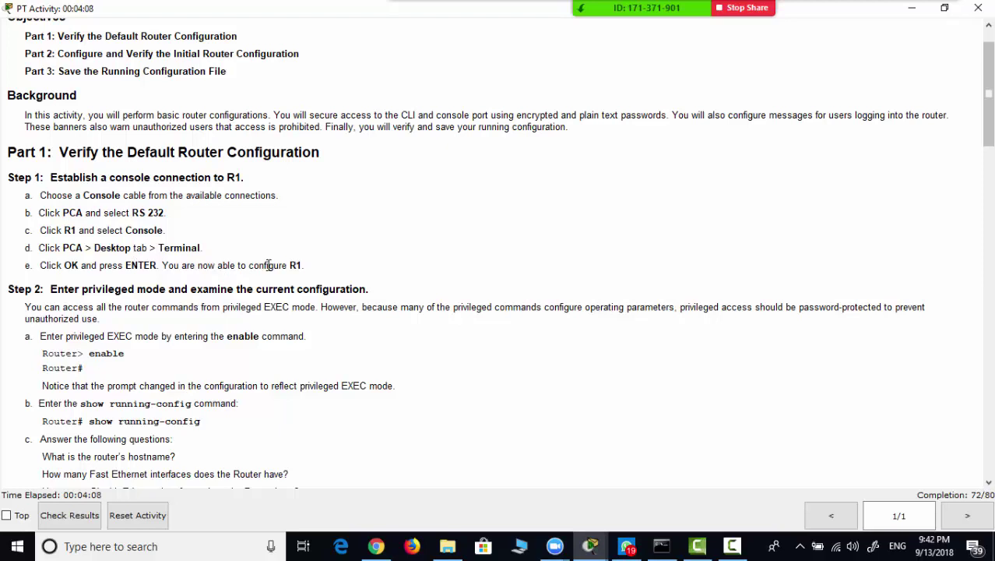
drag(287, 265, 307, 266)
click(590, 546)
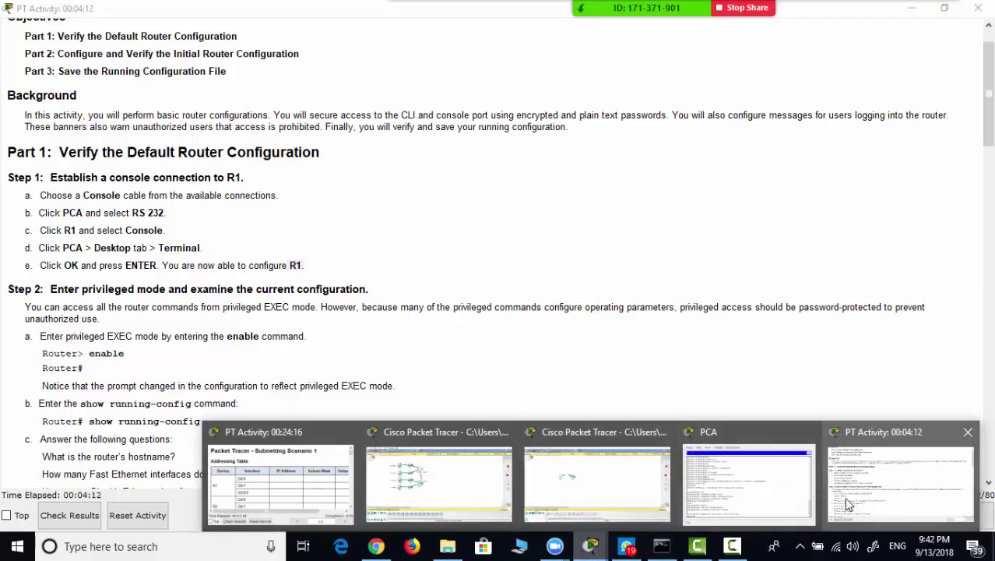
click(590, 545)
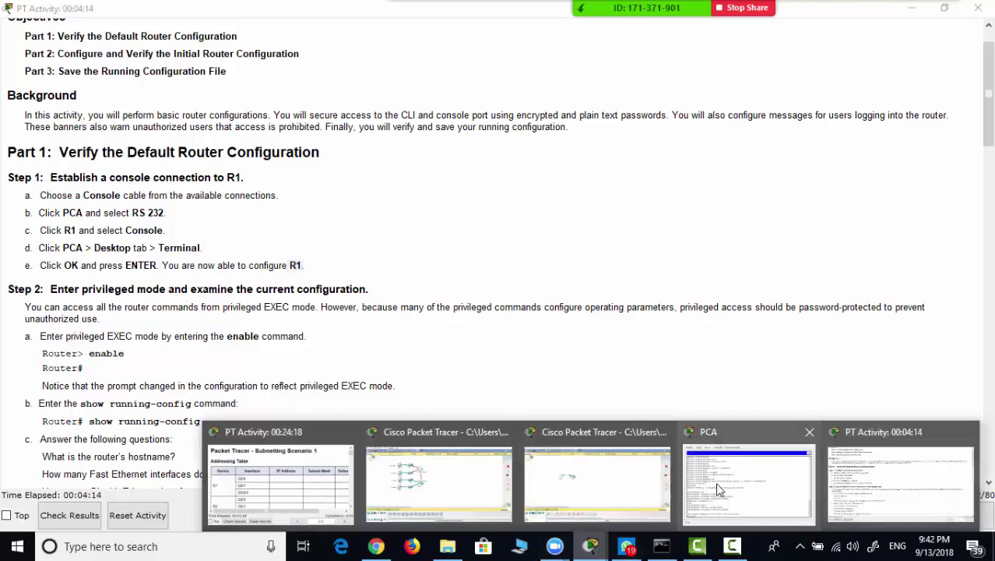
click(718, 489)
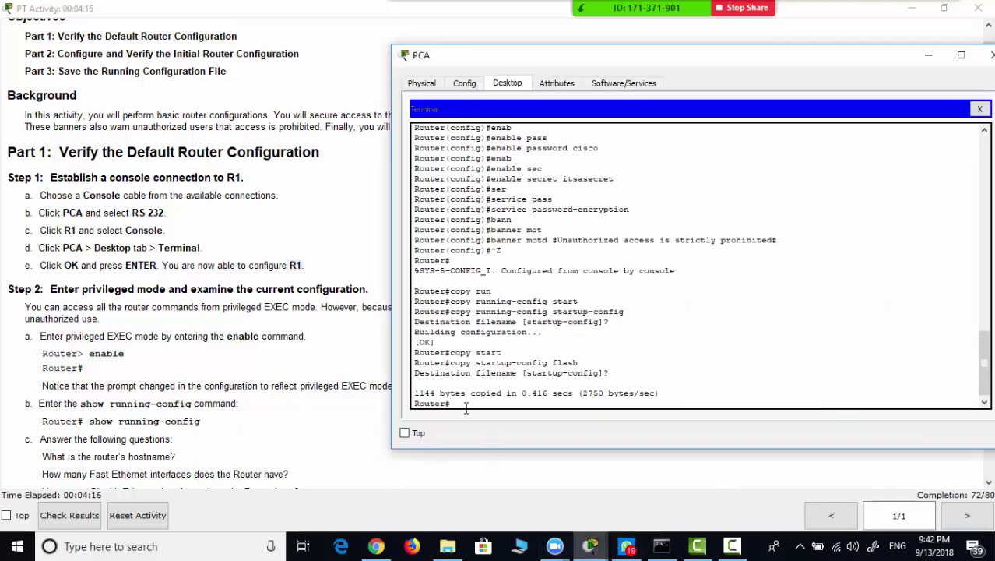
- Set the router hostname to R1 in global configuration mode, then exit with Ctrl+Z
text(conf t)
key(Return)
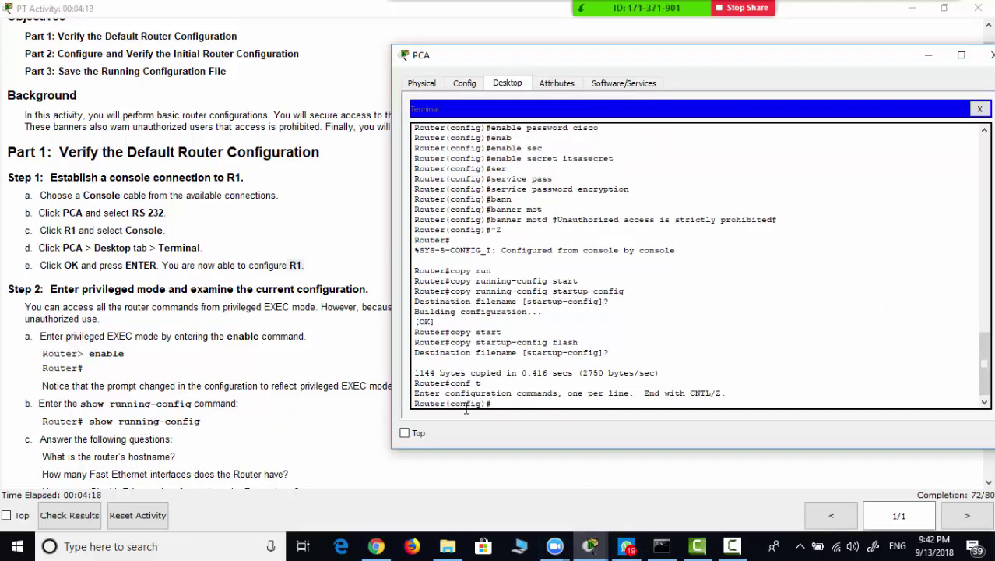
text(hos)
key(Tab)
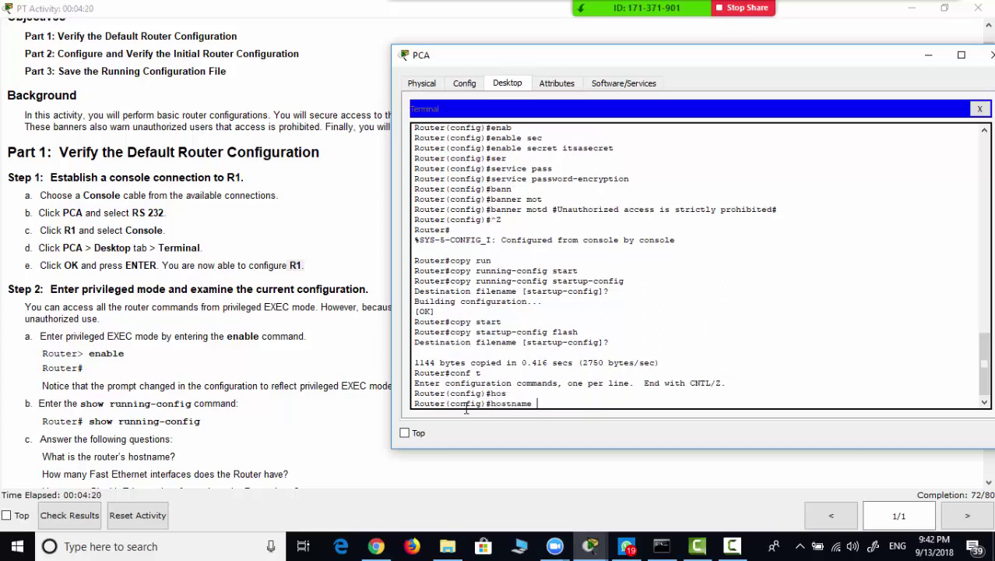
text(R1)
key(Return)
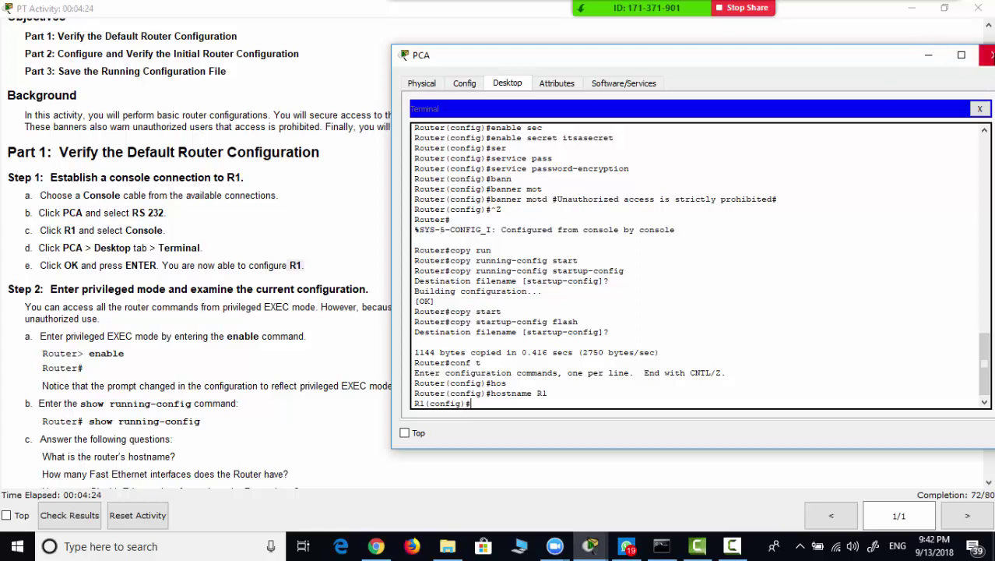
key(ctrl+z)
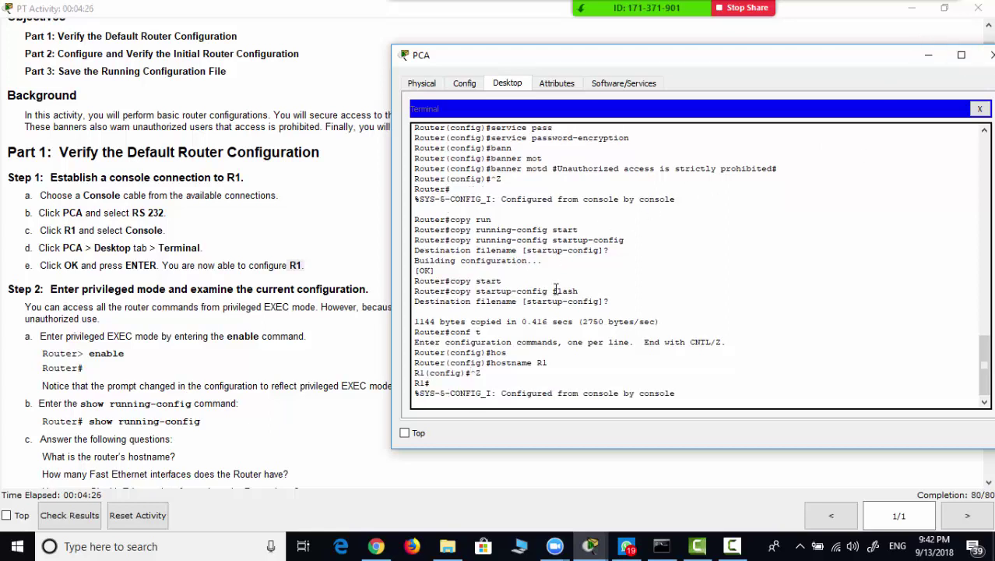
- Save running-config to startup-config and copy startup-config to flash, confirming the prompts
key(Up)
key(Up)
key(Return)
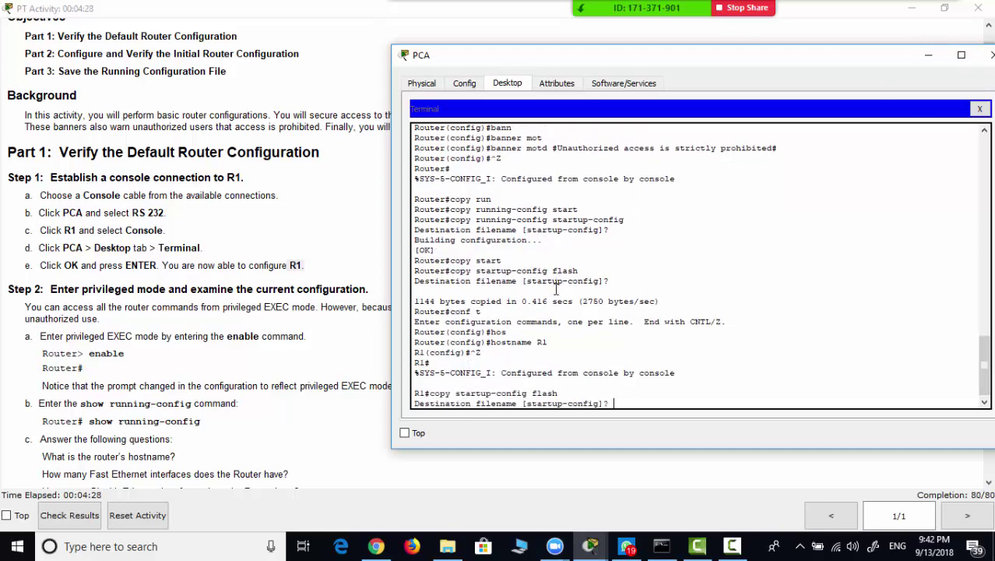
key(Return)
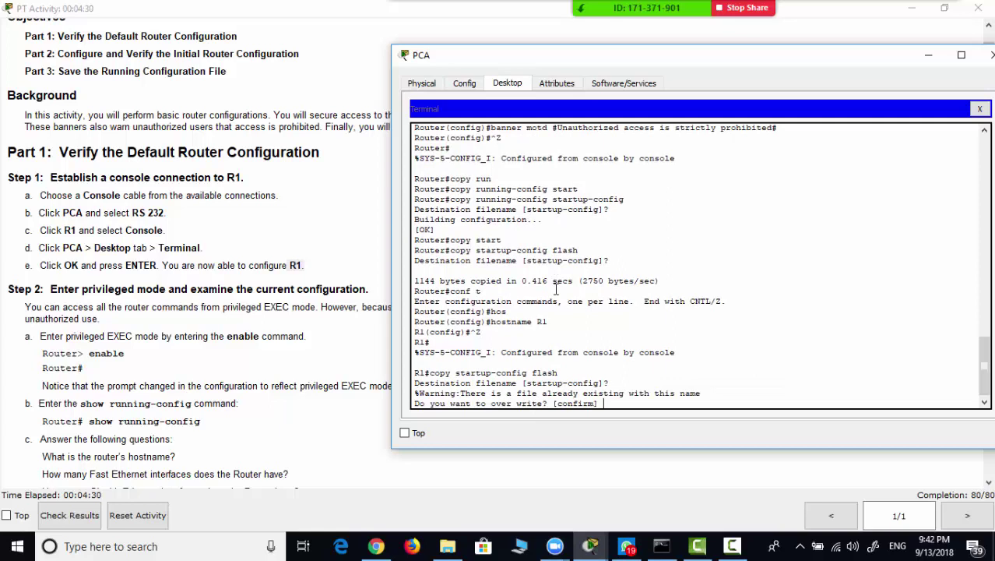
key(Return)
key(Up)
key(Up)
key(Down)
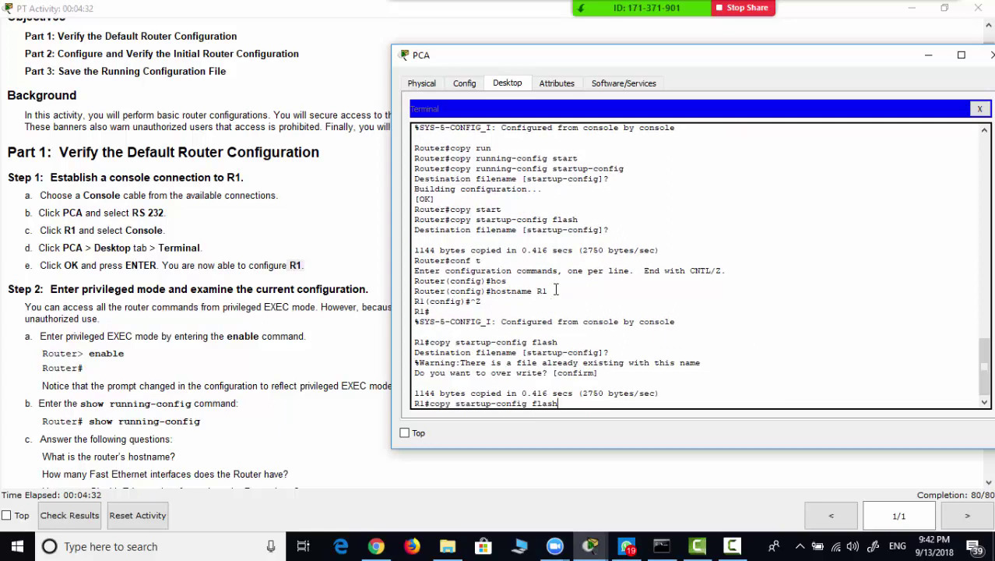
key(Up)
key(Return)
key(Return)
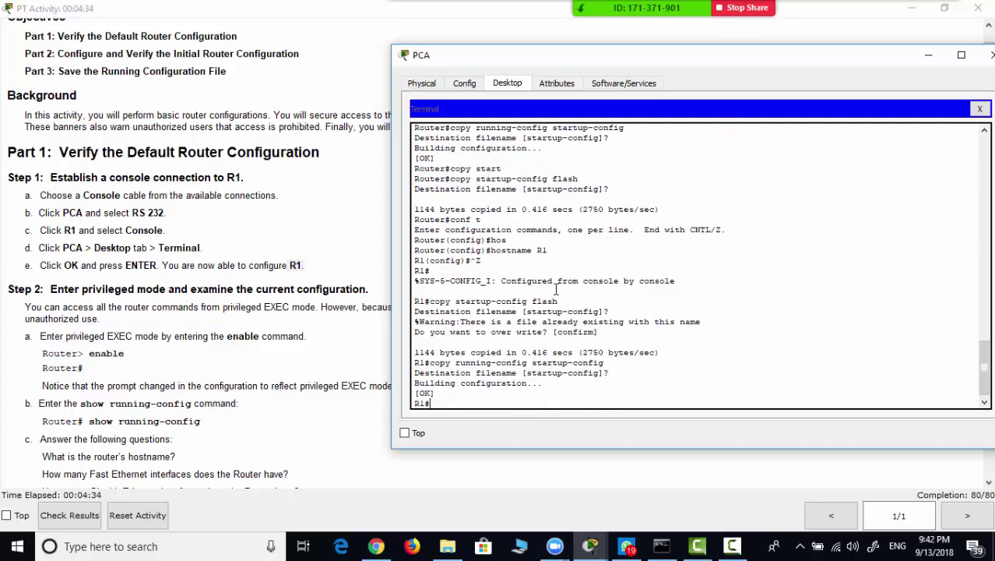
key(Up)
key(Up)
key(Return)
key(Return)
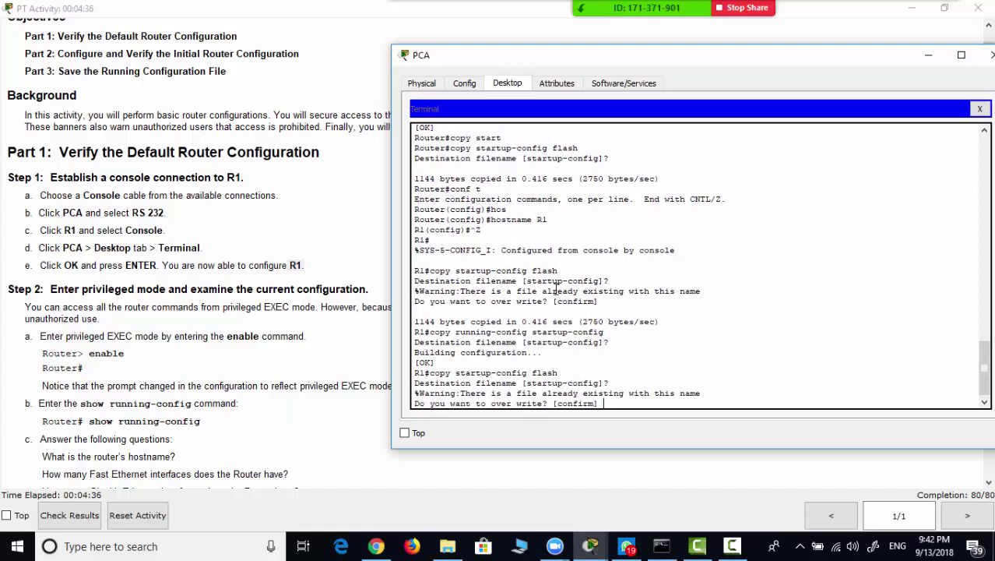
key(Return)
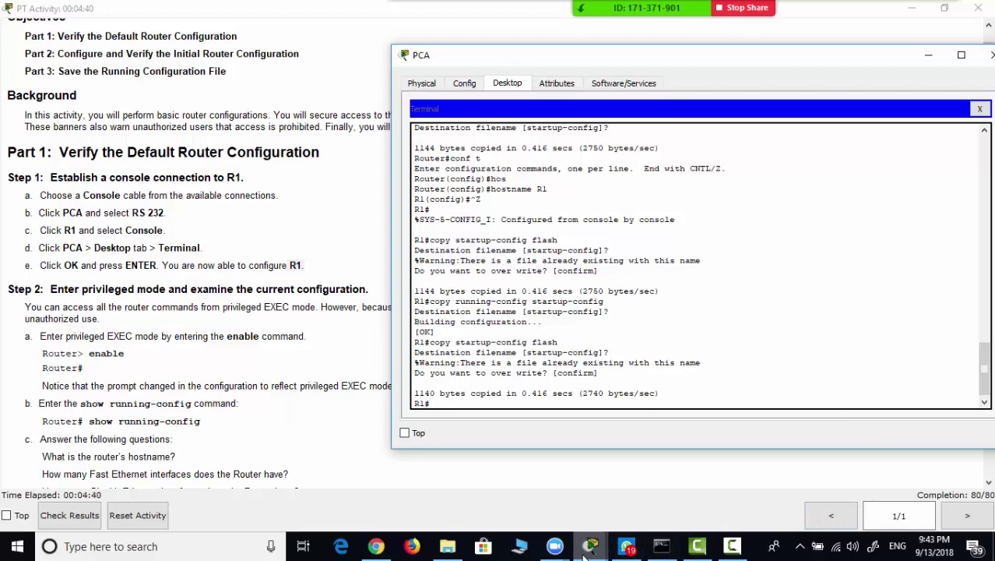
mouse_move(596, 545)
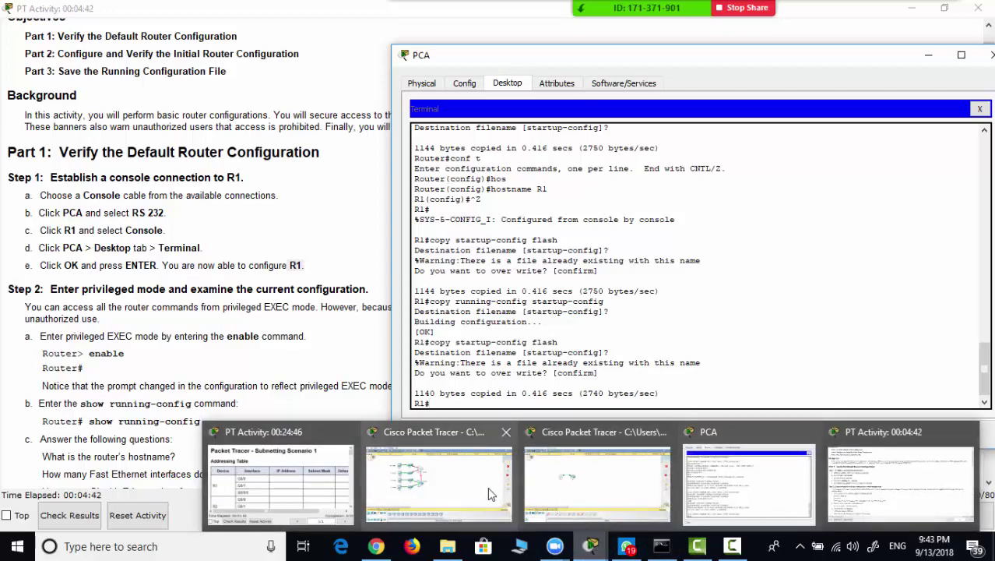
- Recheck results to confirm all 10 assessment items correct for 80/80, then close them
click(866, 479)
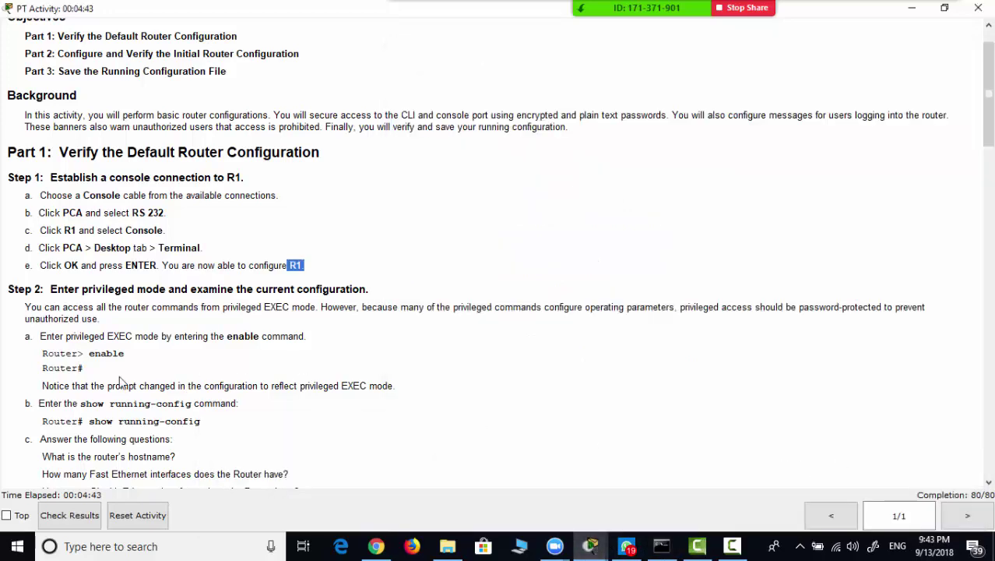
click(63, 516)
click(150, 106)
click(150, 107)
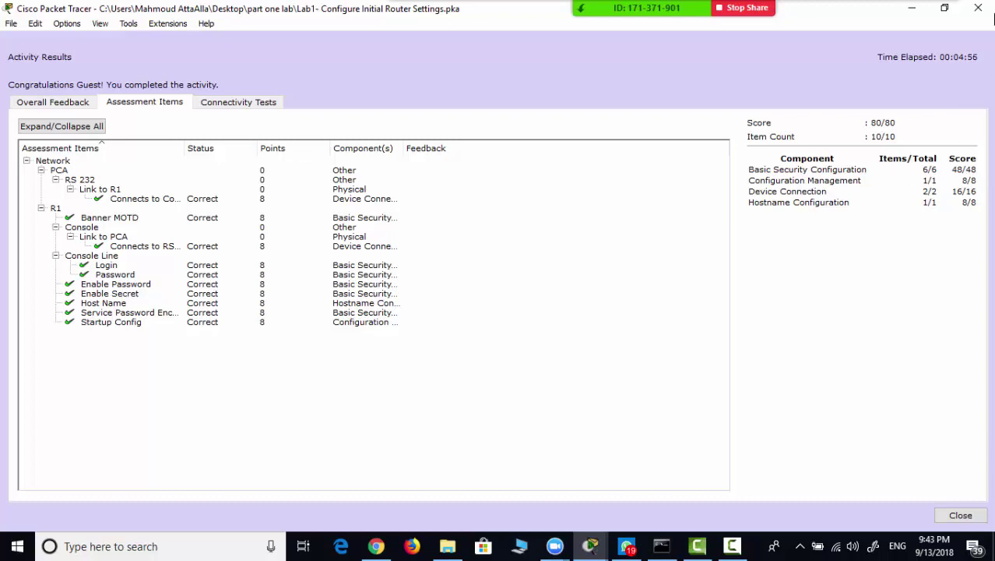
click(979, 9)
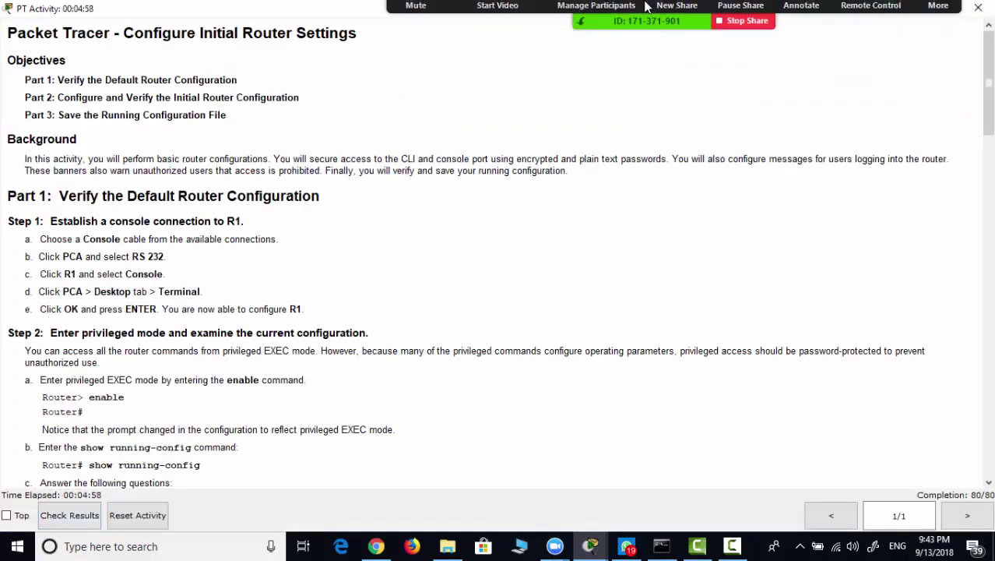
- Open the Zoom participants list, unmute all participants, and bring up the recorder controls
click(606, 29)
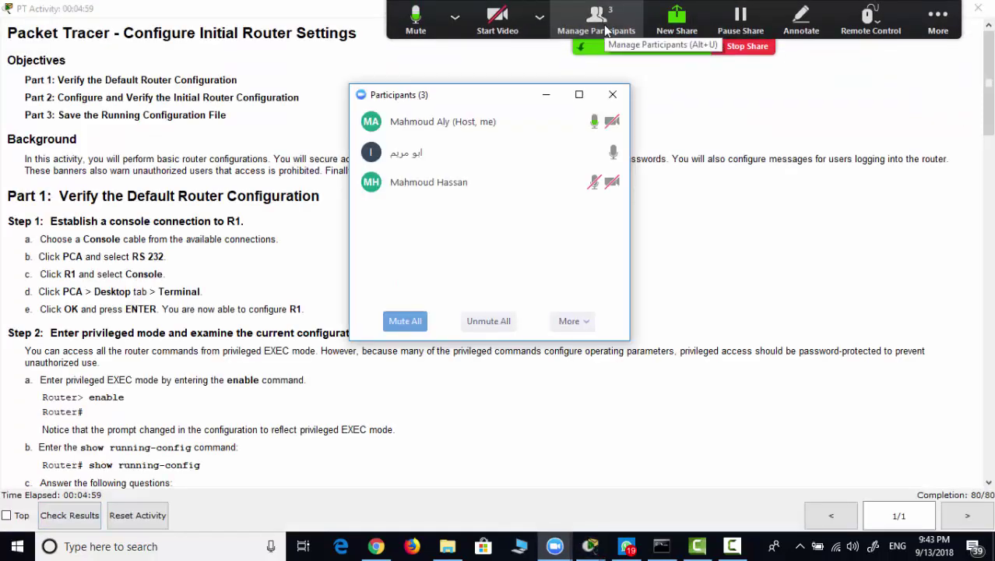
click(485, 319)
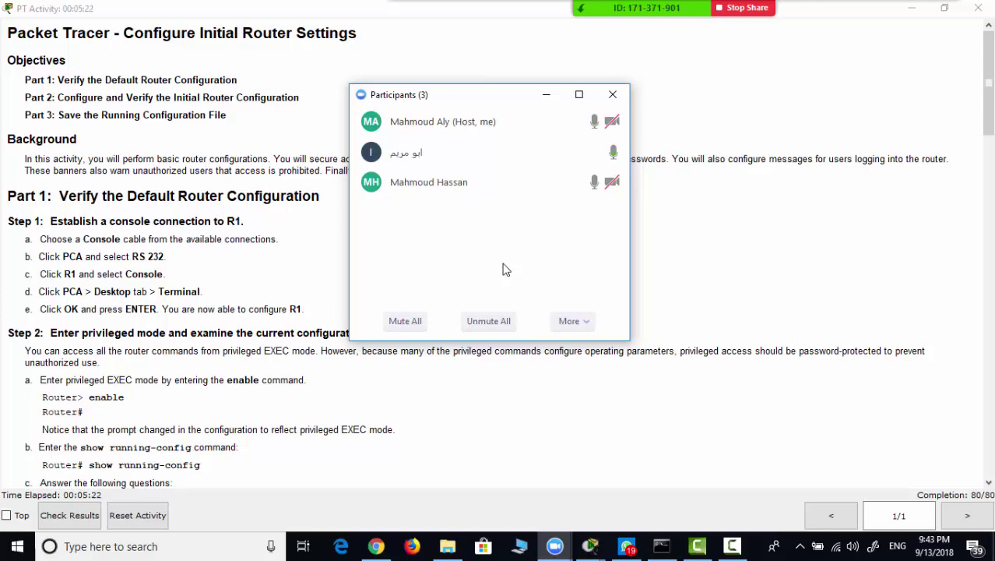
click(732, 546)
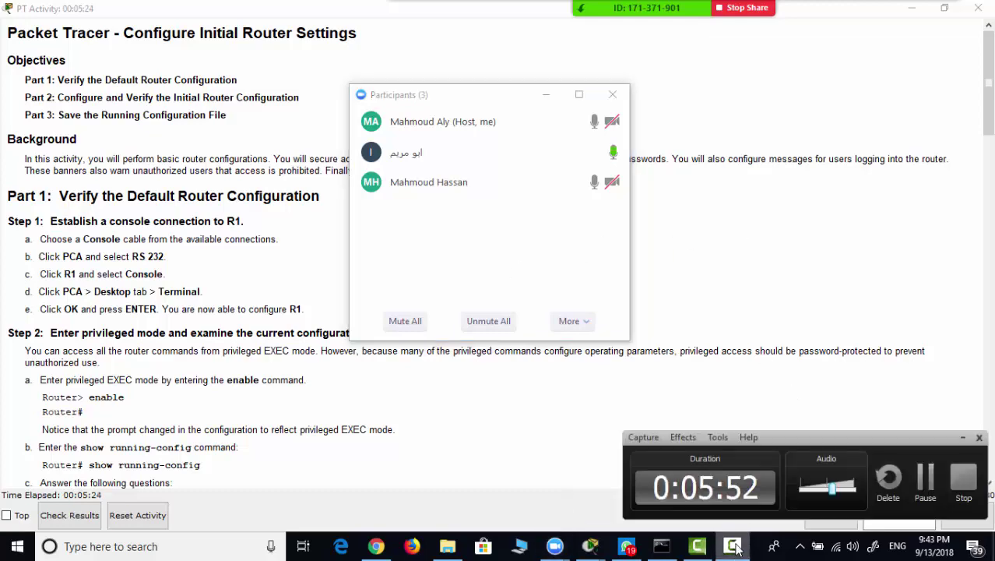
- Pause recording, open lab3- Configuring IPv6 Addressing.pka, dismiss the profile prompt, and maximize Packet Tracer
click(943, 492)
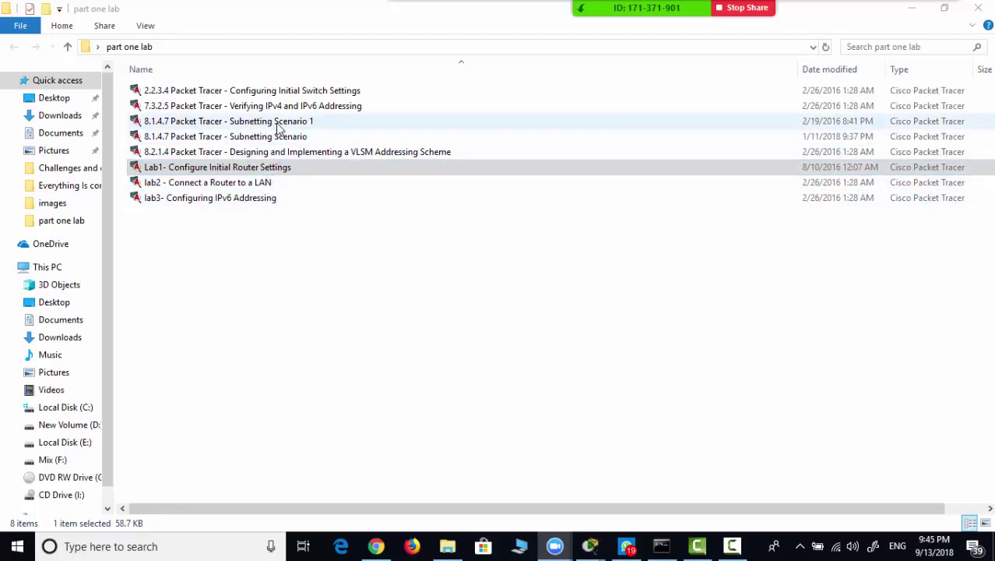
double_click(257, 199)
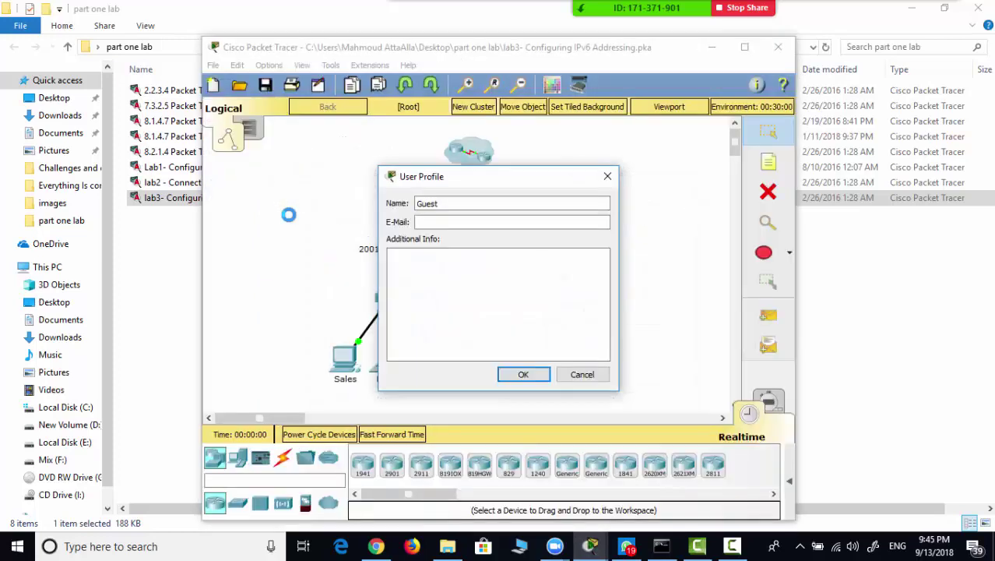
click(591, 375)
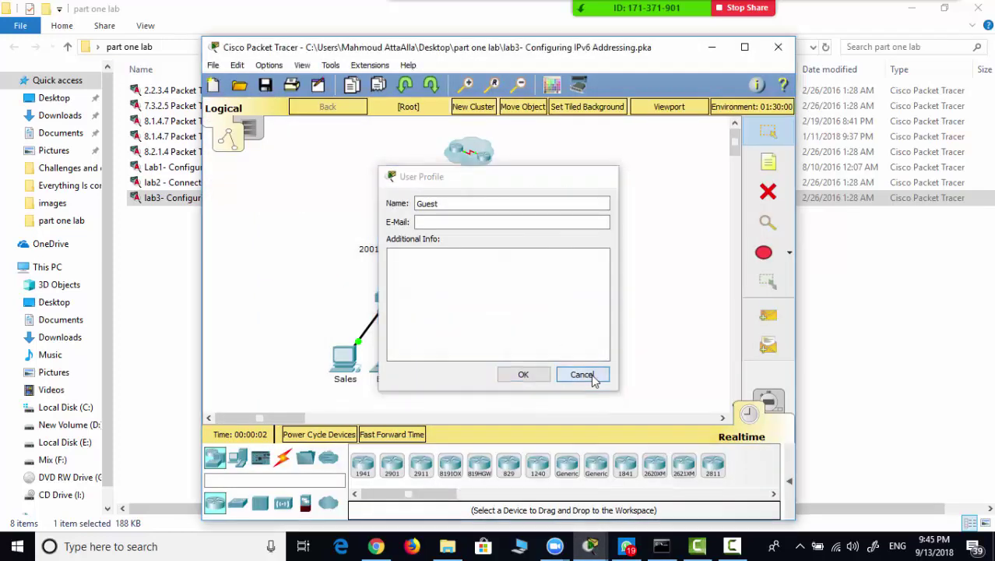
double_click(580, 50)
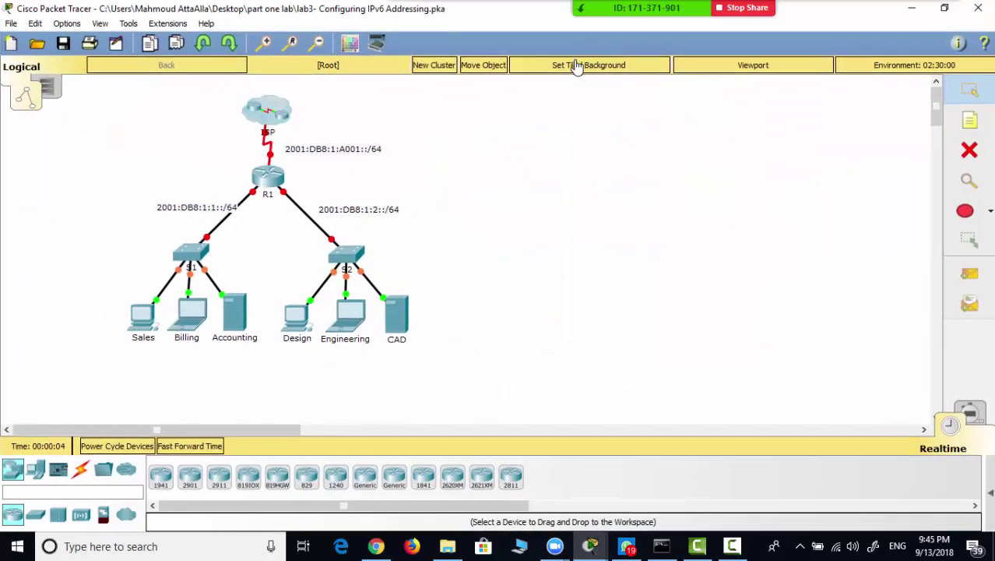
- Close the older Packet Tracer topology window without saving changes
click(591, 548)
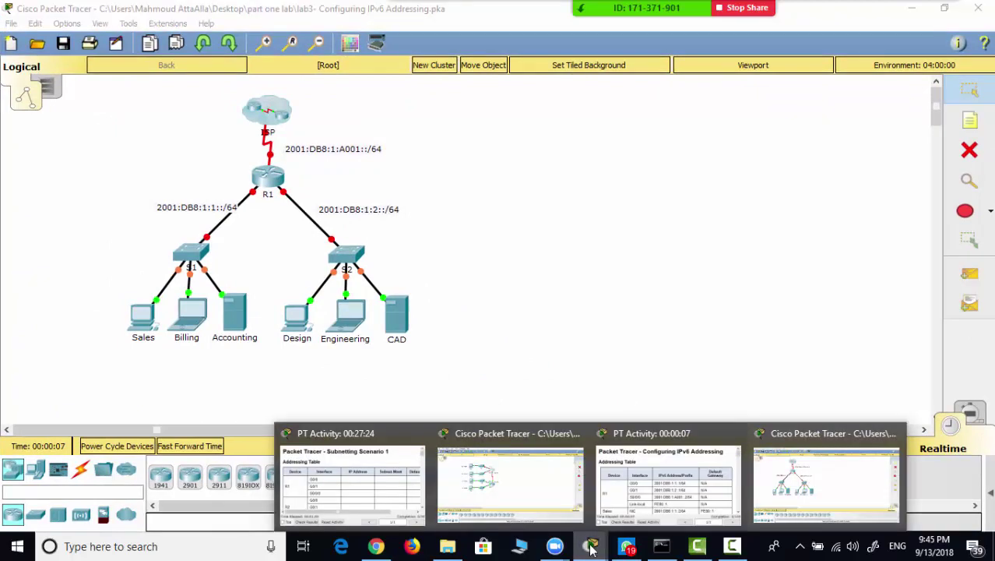
click(571, 433)
click(899, 447)
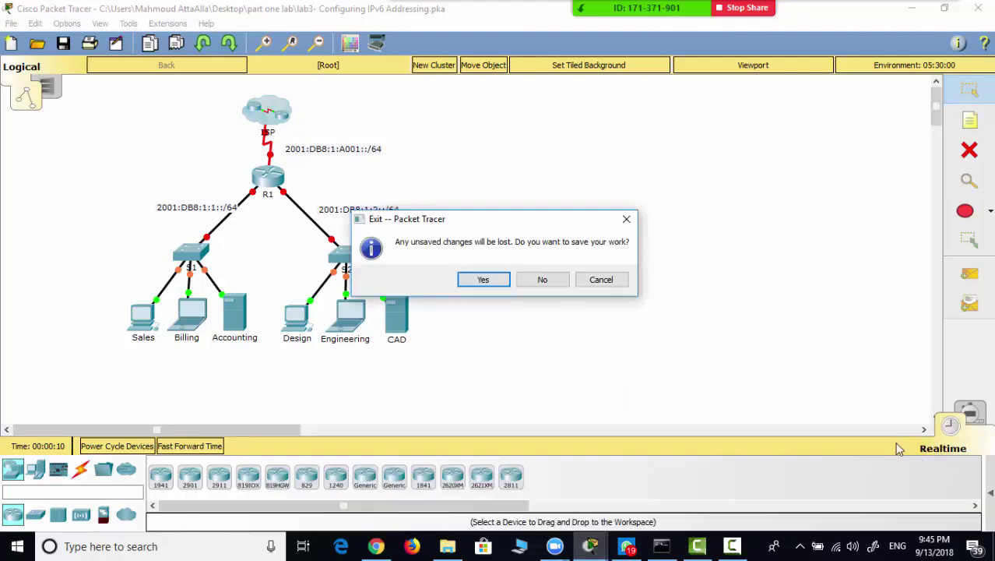
click(542, 280)
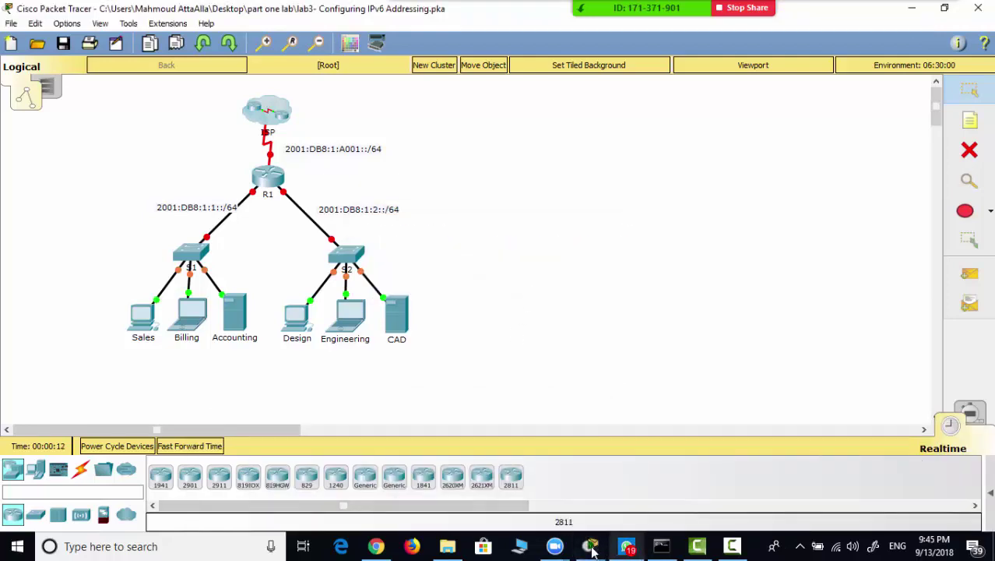
- Maximize the activity instructions and select the Part 1 ipv6 unicast-routing command
mouse_move(592, 546)
click(565, 487)
scroll(549, 222, down, 1)
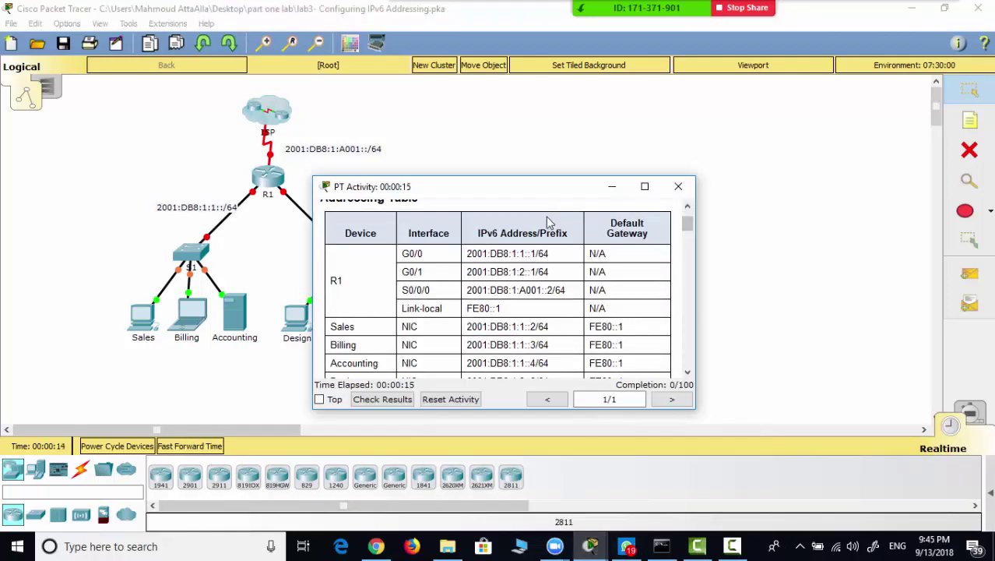
double_click(541, 194)
scroll(429, 267, down, 2)
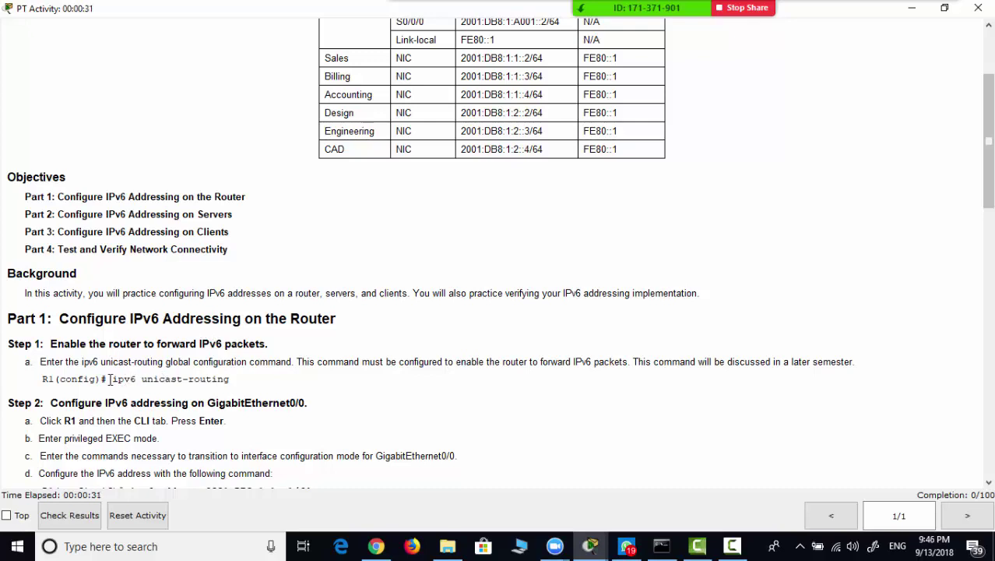
drag(109, 380, 232, 374)
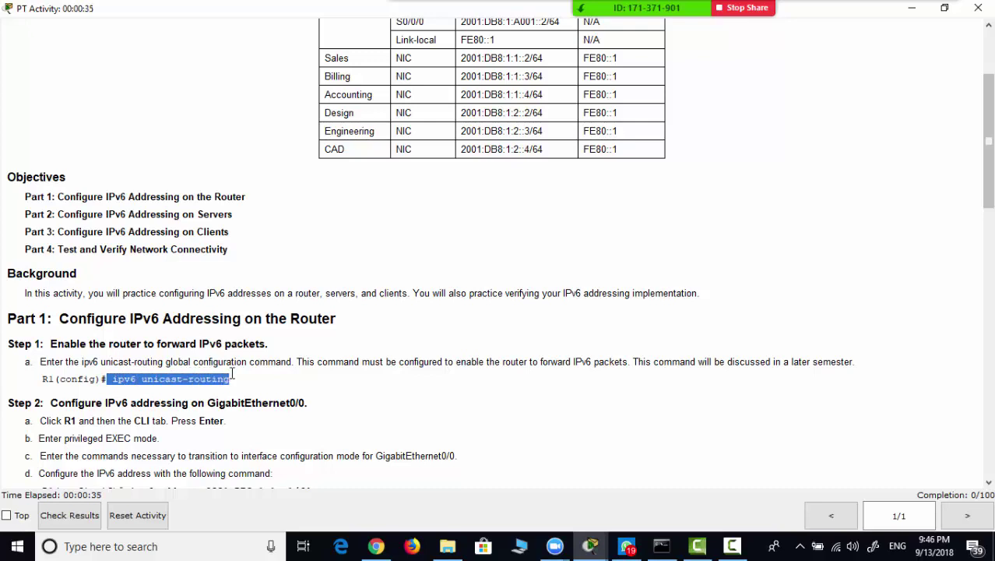
- Open router R1's CLI tab in a maximized window
click(980, 11)
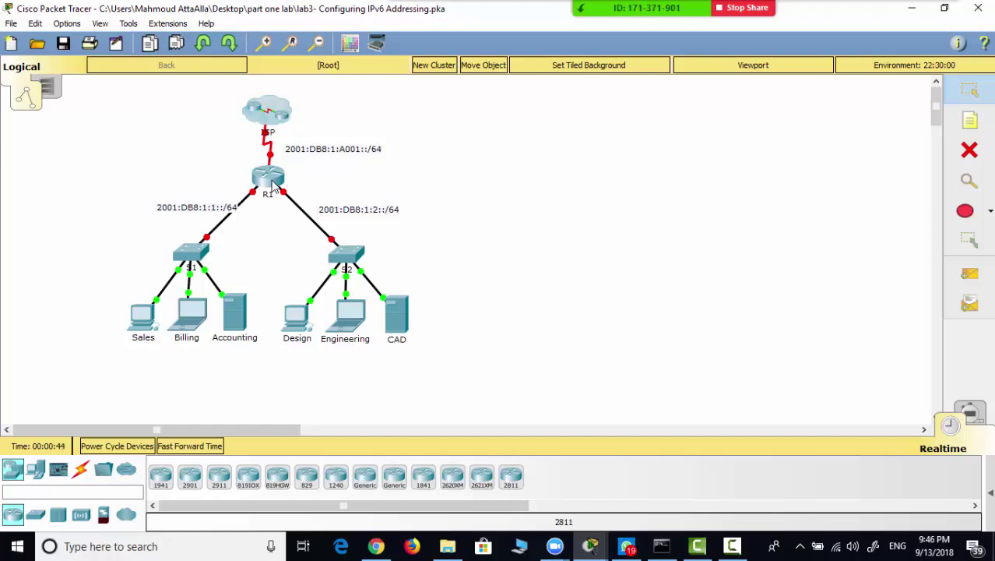
click(272, 184)
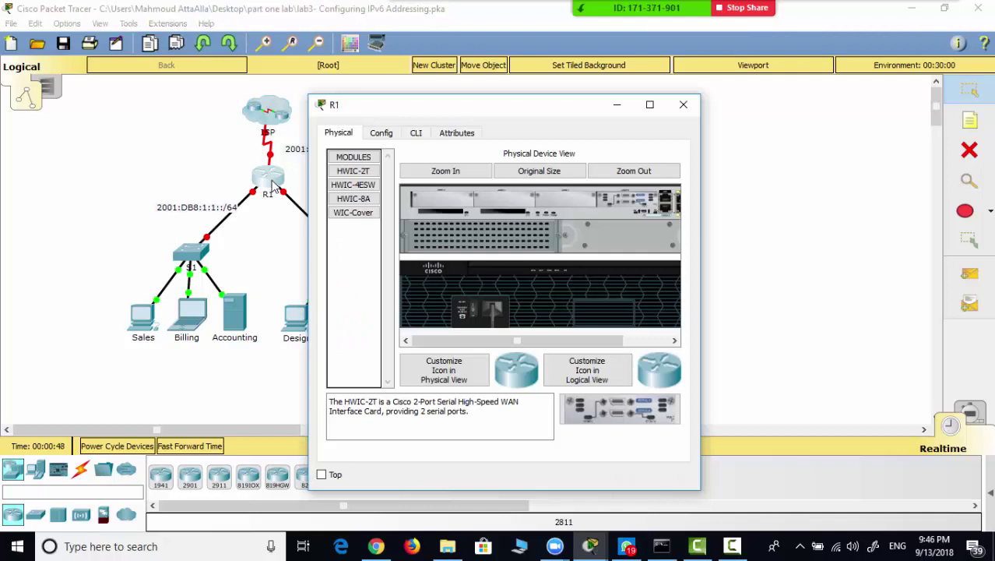
click(416, 133)
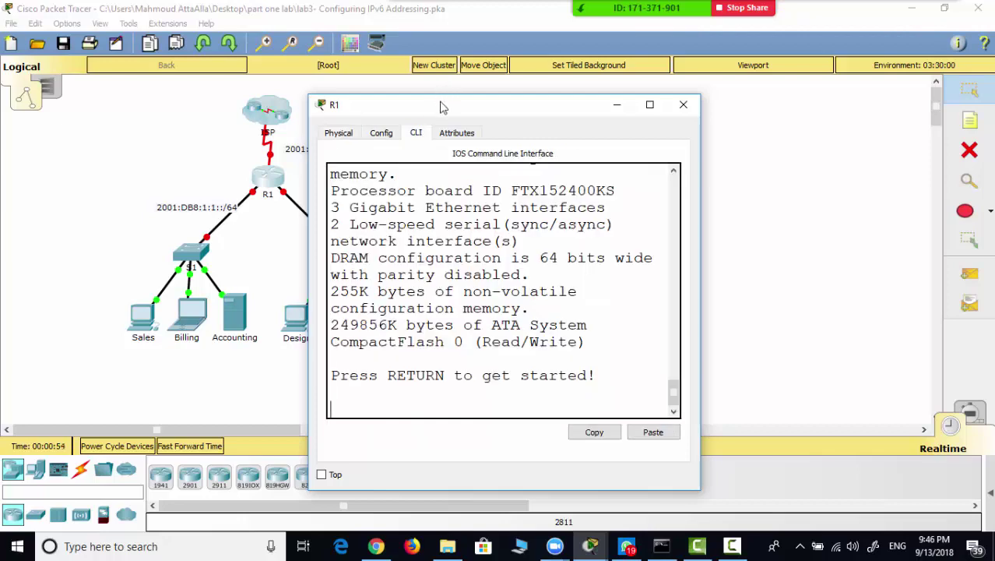
double_click(441, 105)
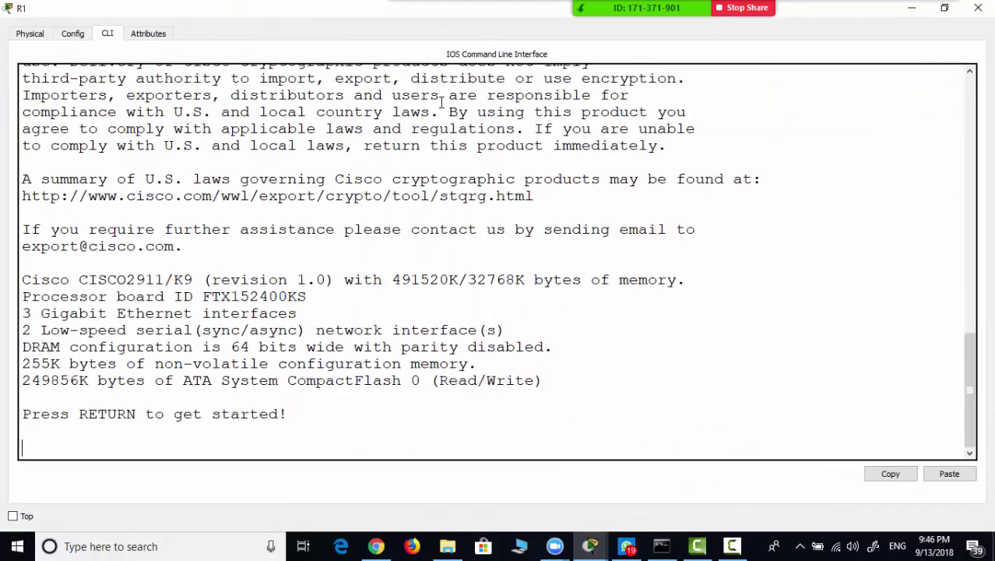
- Enter privileged EXEC mode with enable, then global configuration with conf t
key(Return)
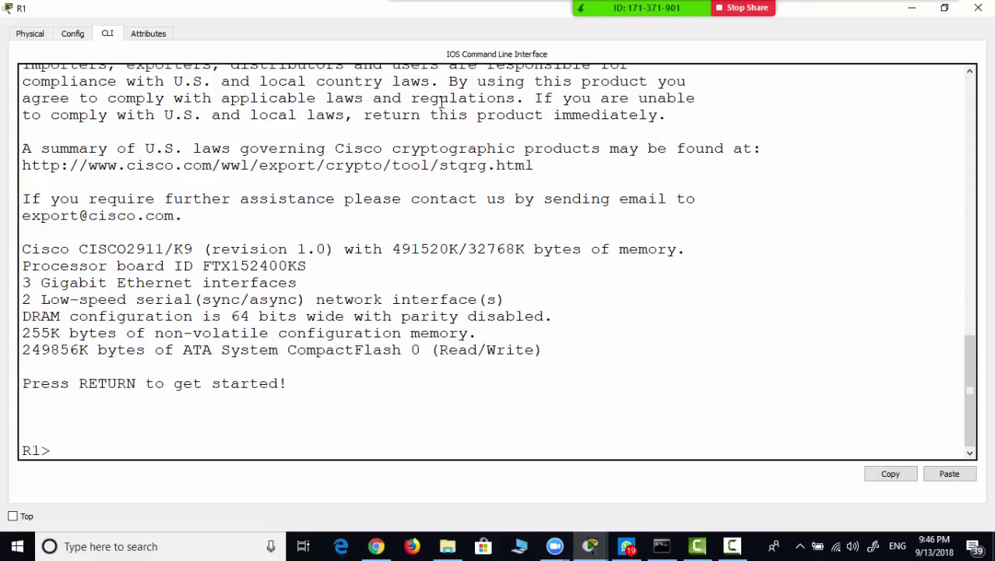
text(en)
key(Tab)
key(Return)
text(c)
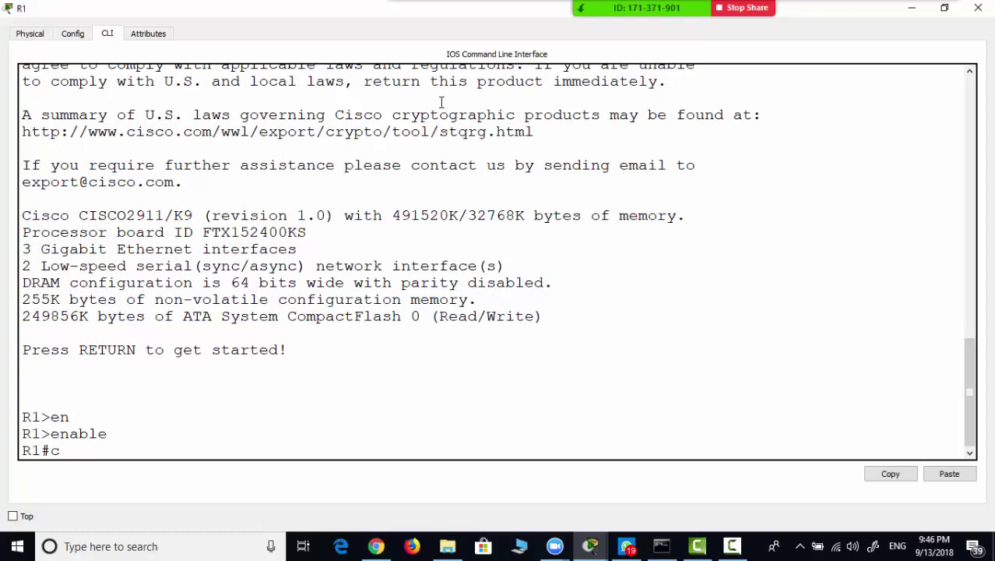
text(onf t)
key(Return)
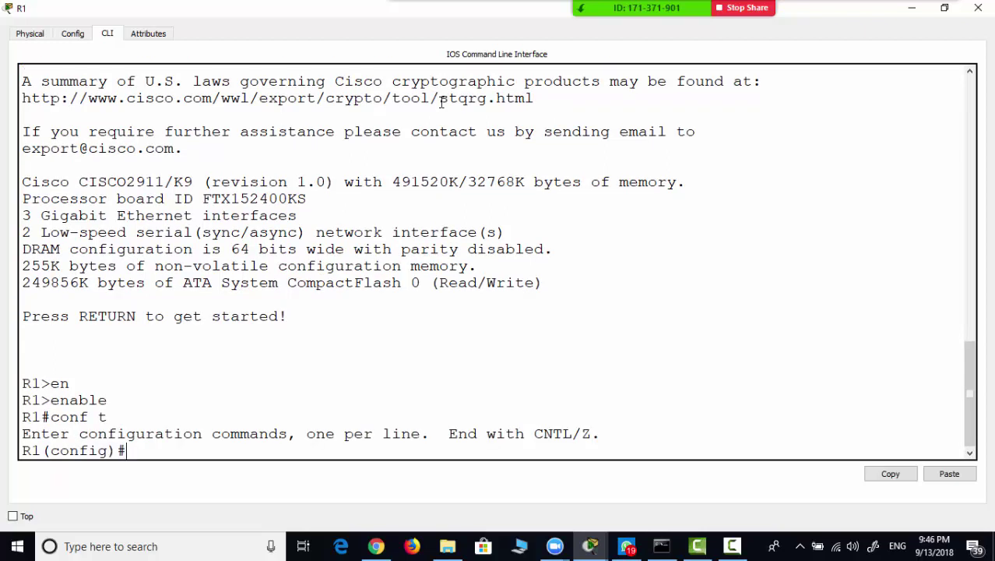
- Enable IPv6 routing on R1 with ipv6 unicast-routing
text(ipv)
key(Tab)
text(un)
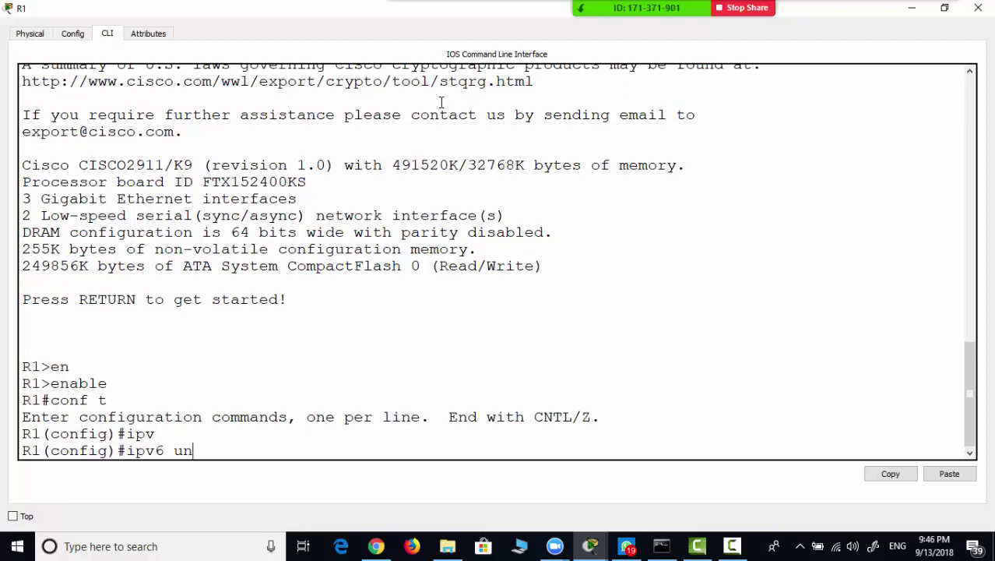
key(Tab)
key(Return)
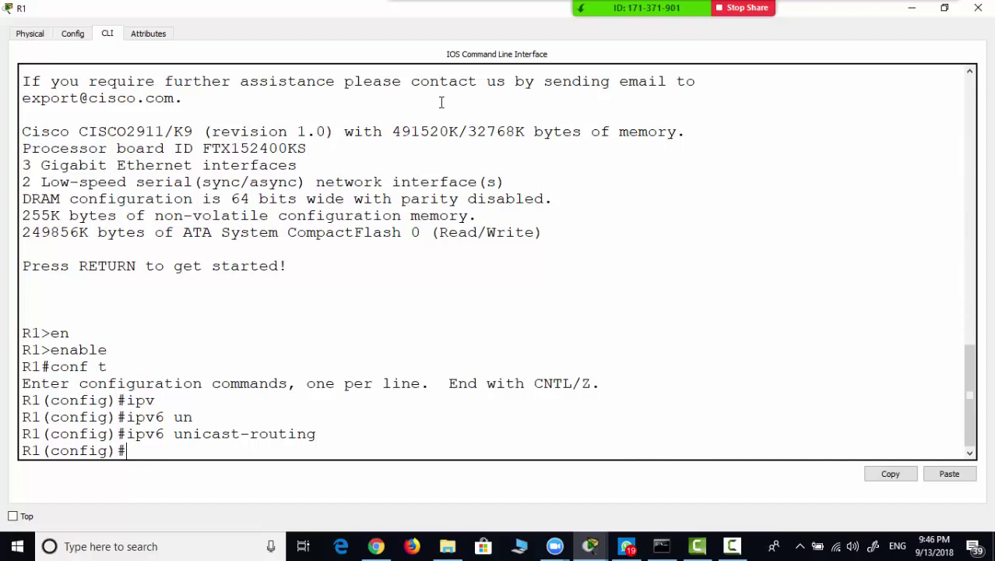
mouse_move(591, 550)
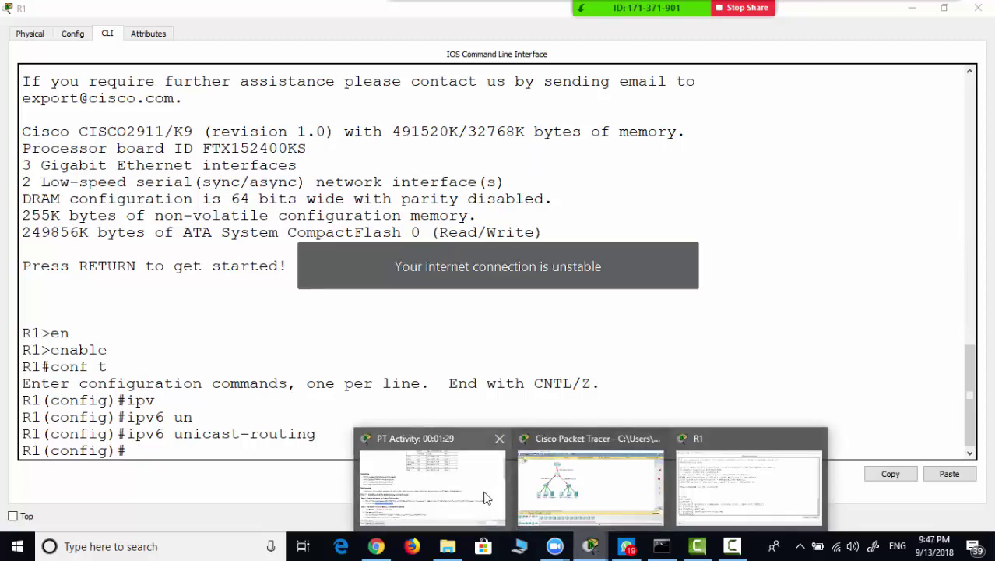
- Review the instructions, then enter interface configuration for g0/0 on R1
click(481, 490)
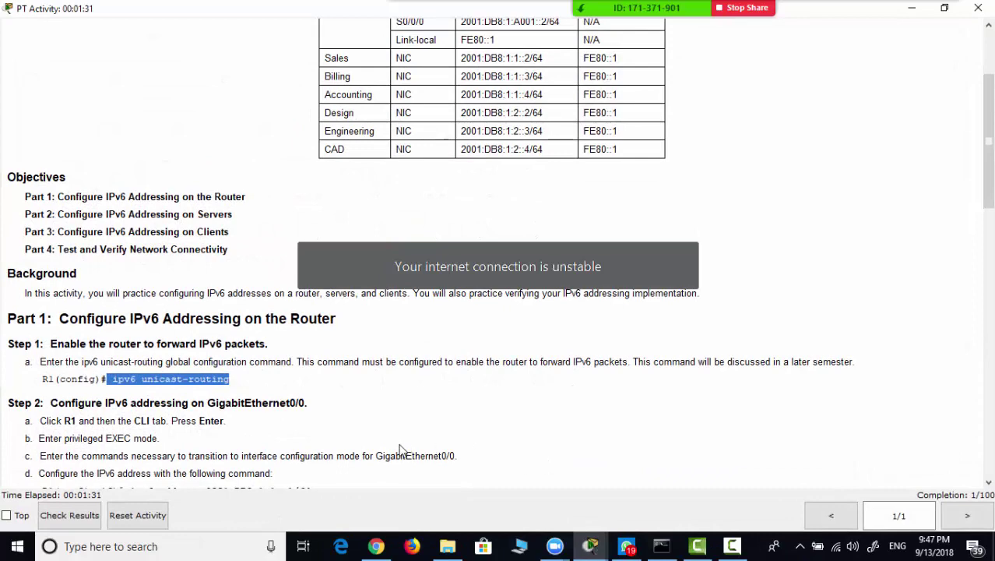
scroll(399, 450, down, 5)
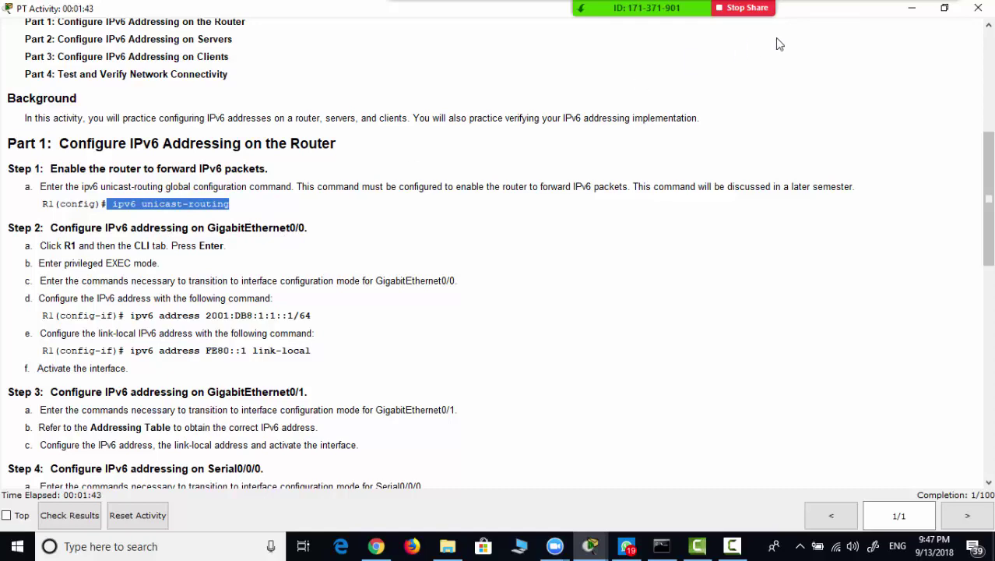
click(913, 8)
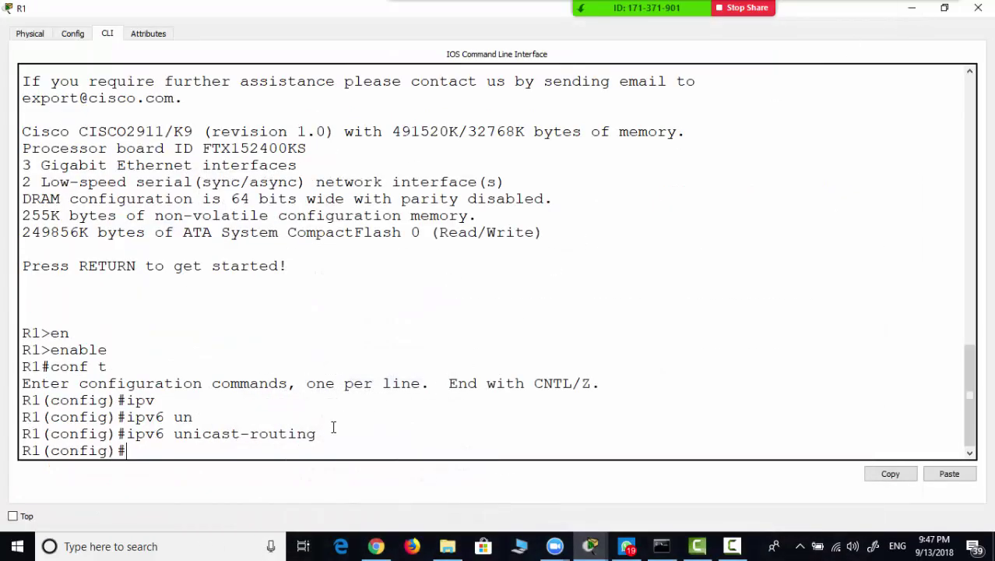
text(int)
key(Tab)
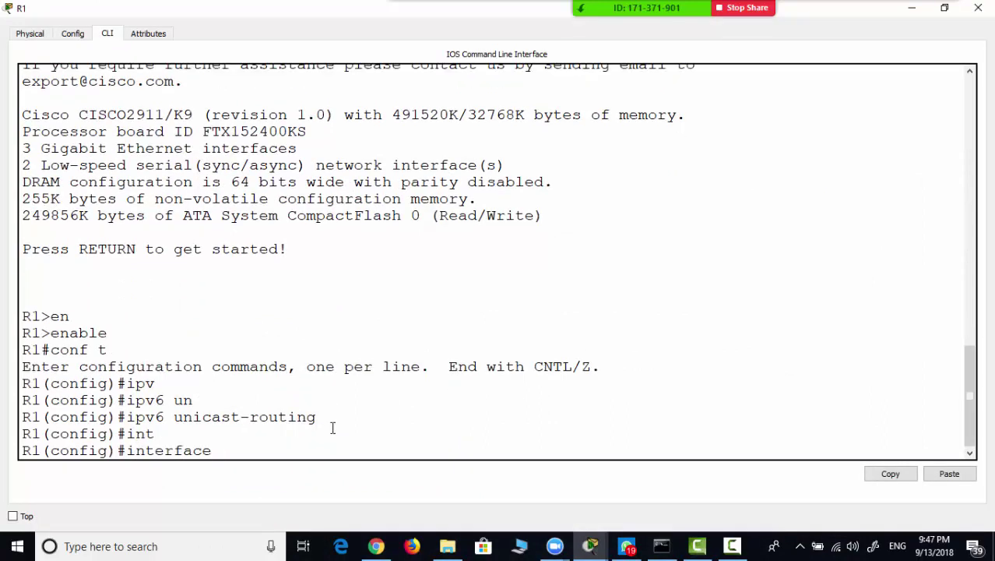
text(g0/0)
key(Return)
- Assign G0/0 the IPv6 address 2001:DB8:1:1::1/64, pasting it from the instructions
text(ipv)
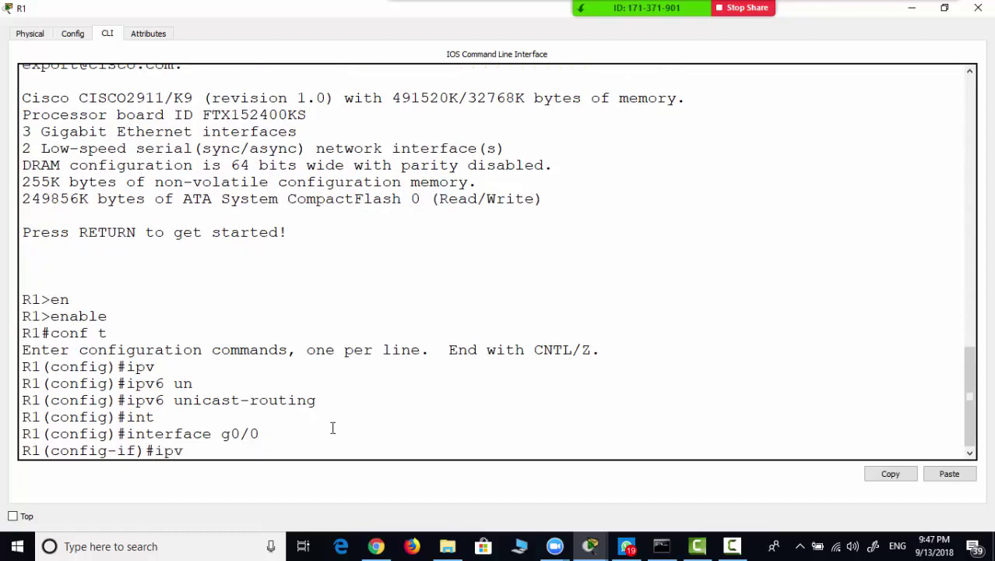
key(Tab)
key(alt+Tab)
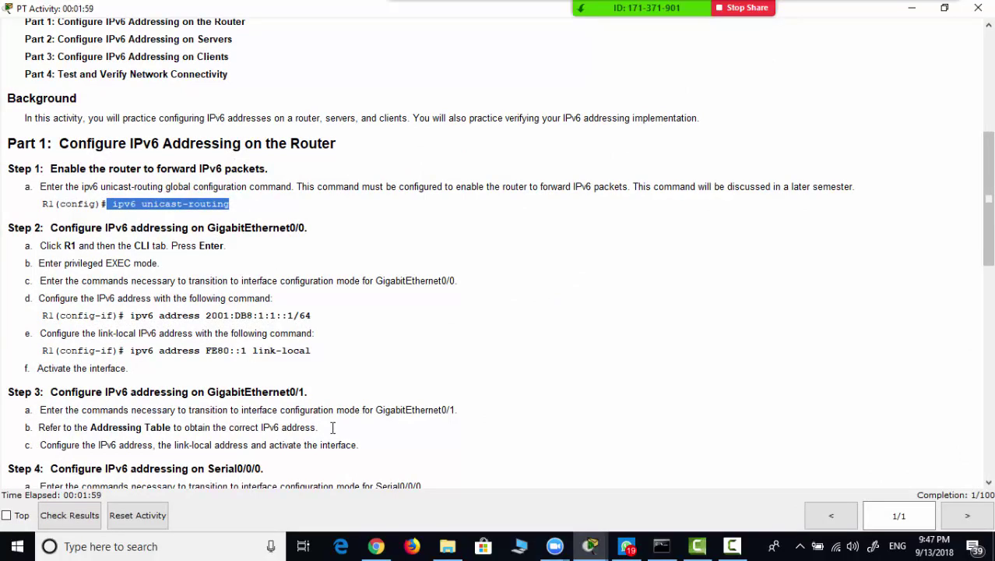
key(alt+Tab)
text(add)
key(Tab)
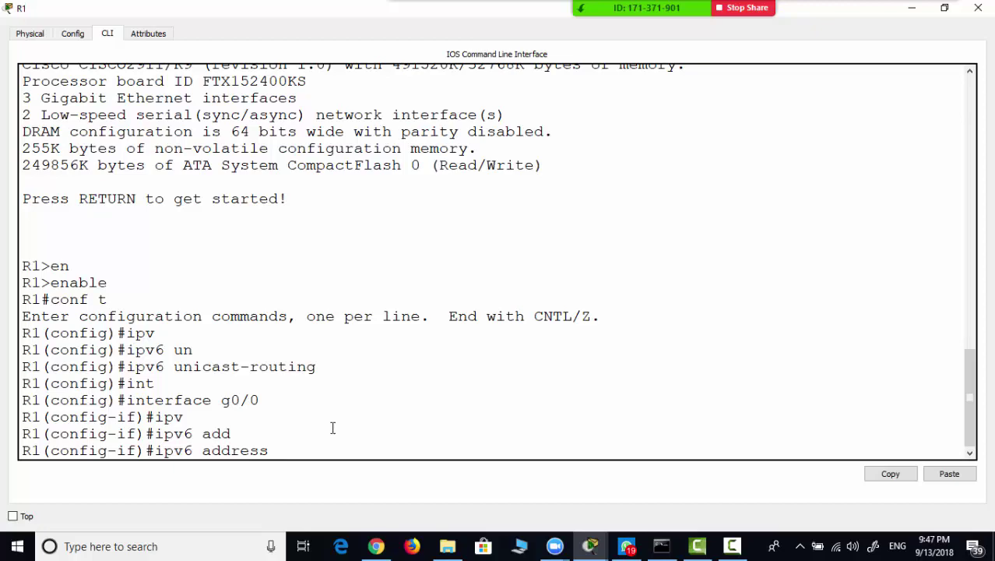
key(alt+Tab)
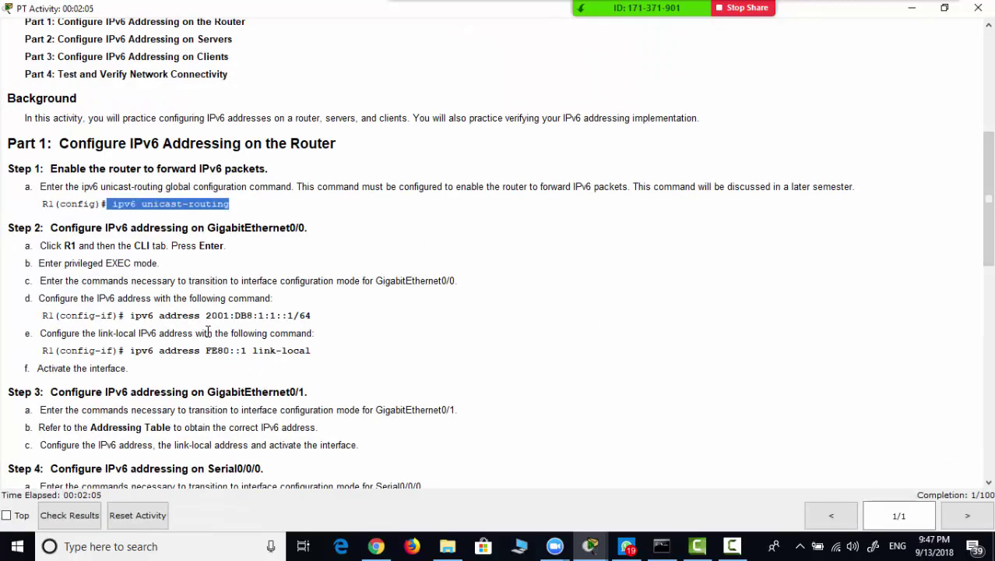
drag(205, 315, 324, 313)
key(ctrl+c)
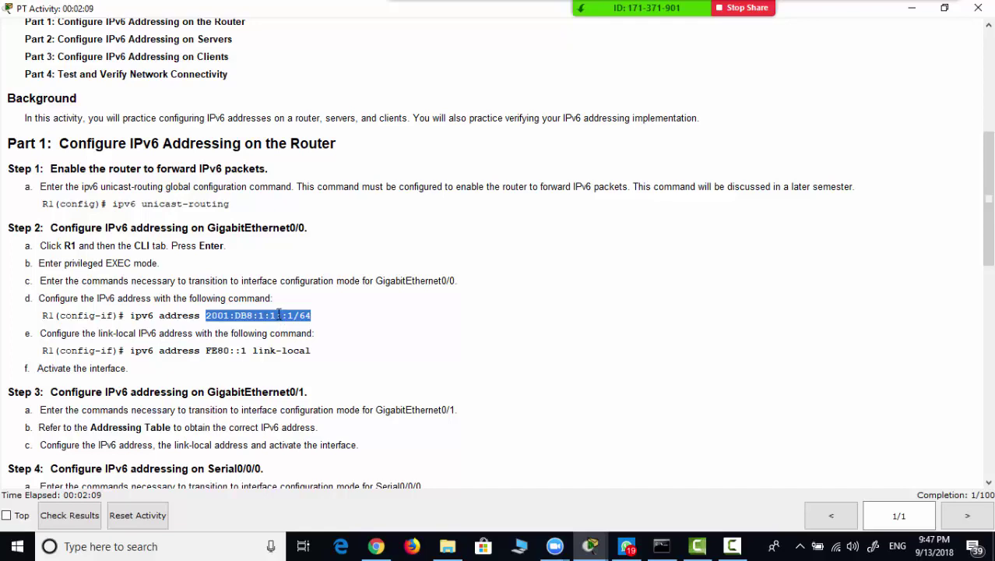
key(alt+Tab)
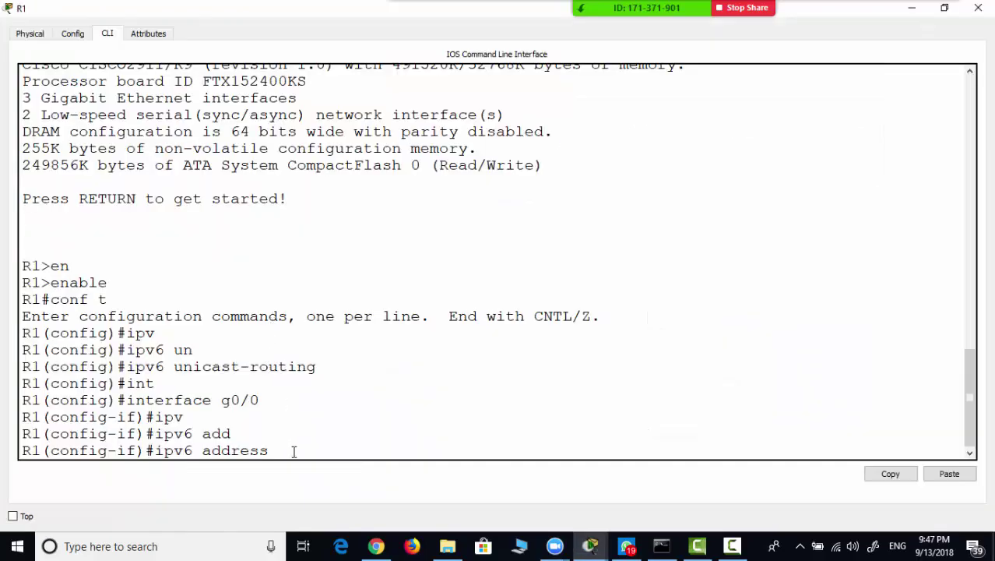
right_click(294, 451)
click(313, 475)
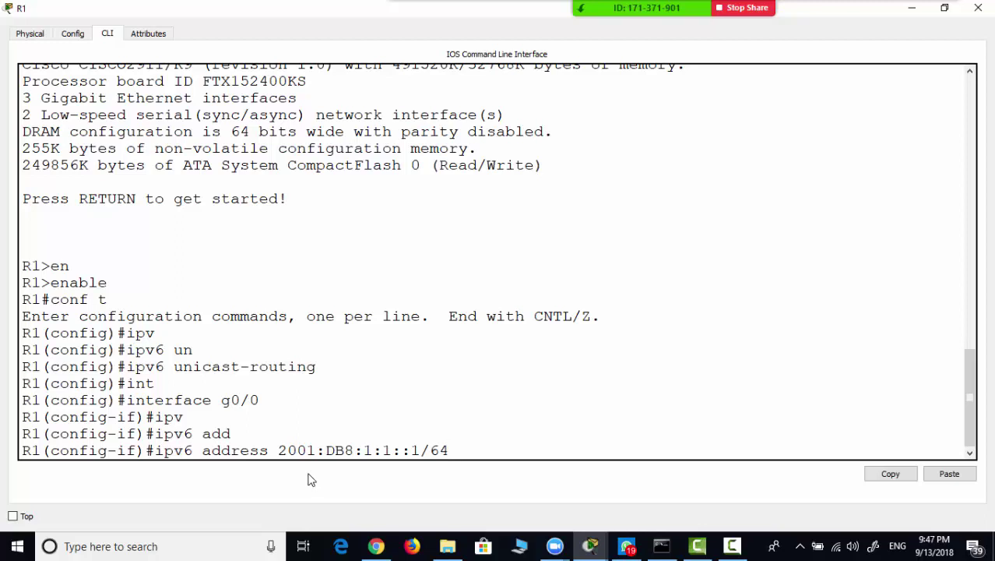
key(Return)
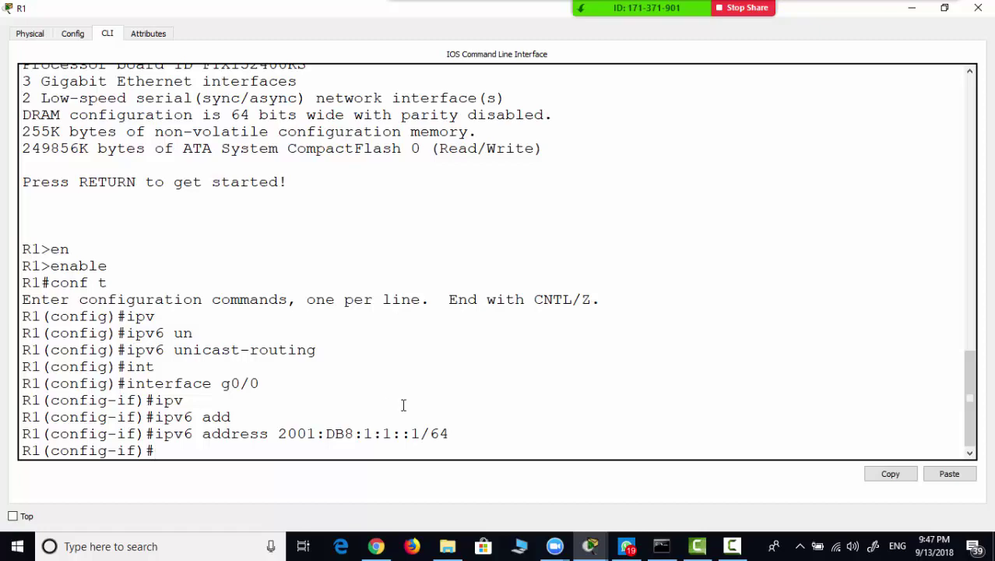
- Paste and run the command giving G0/0 the link-local address FE80::1
click(592, 552)
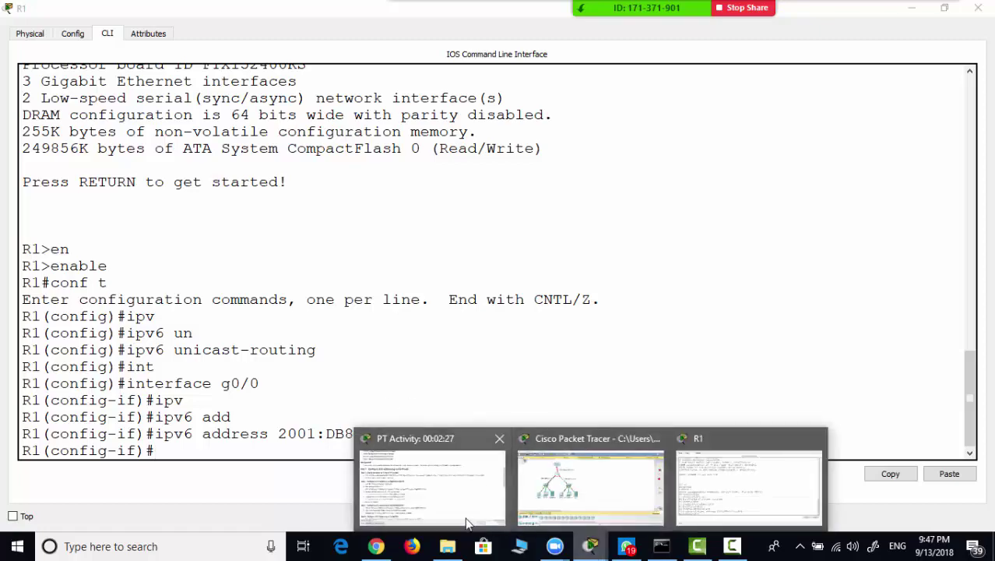
click(450, 497)
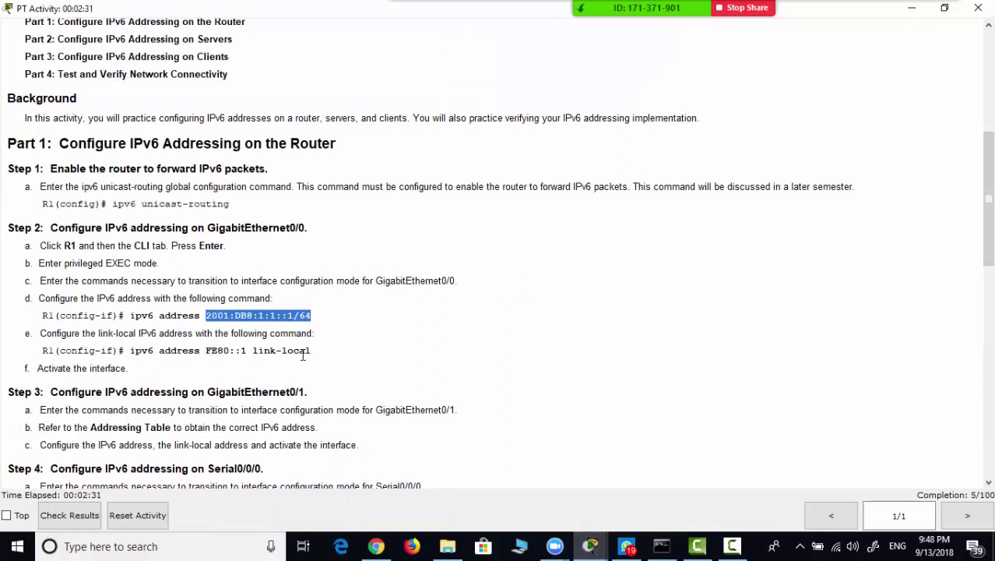
drag(130, 349, 313, 349)
key(ctrl+c)
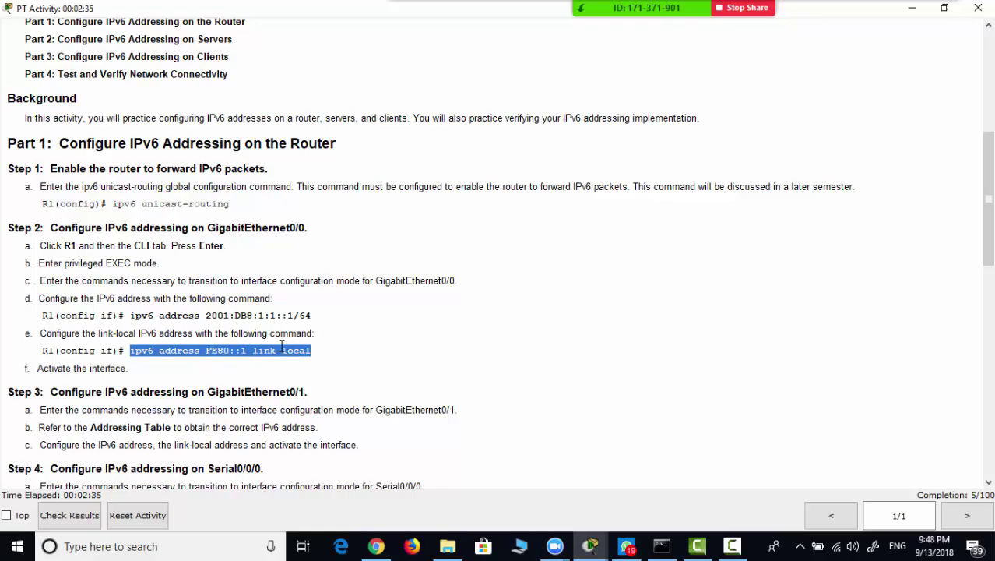
click(911, 10)
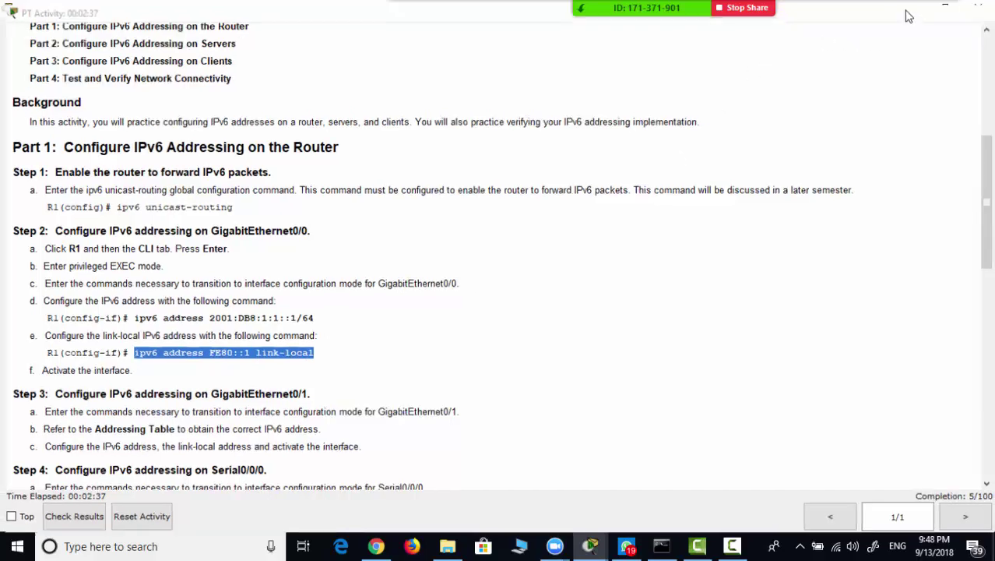
right_click(196, 452)
click(230, 478)
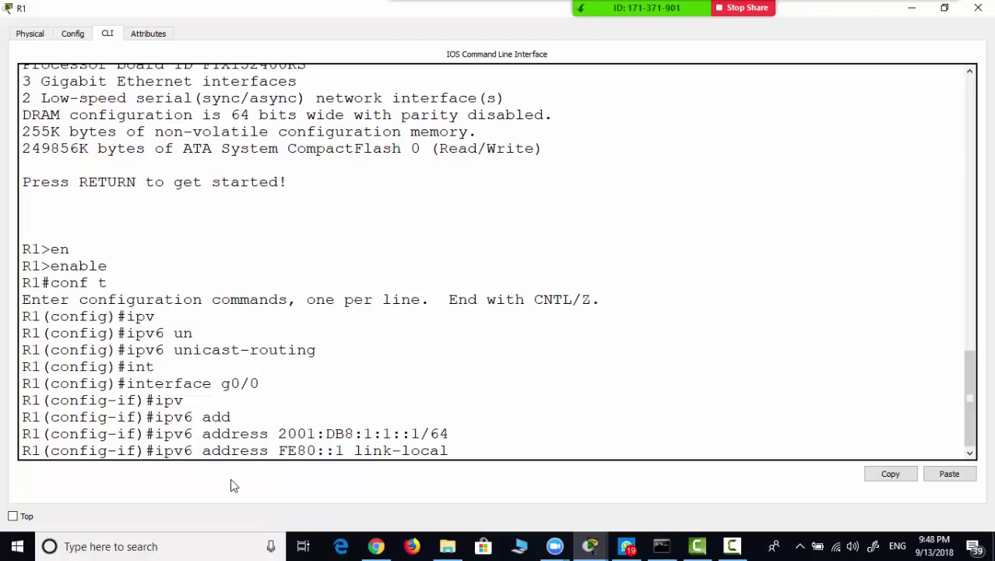
key(Return)
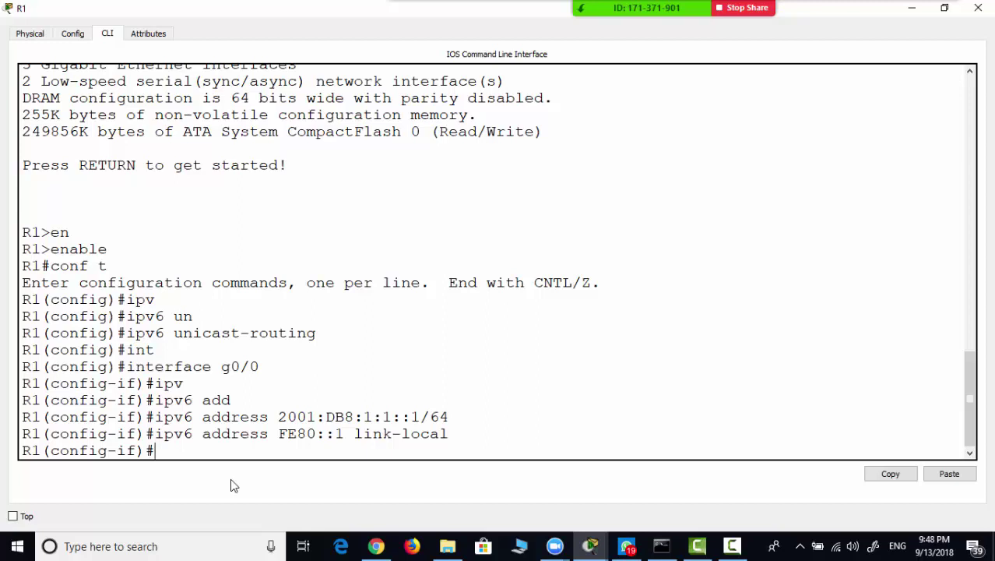
- Activate G0/0 with no shutdown, bringing the link and line protocol up
text(no shut)
key(Tab)
key(Return)
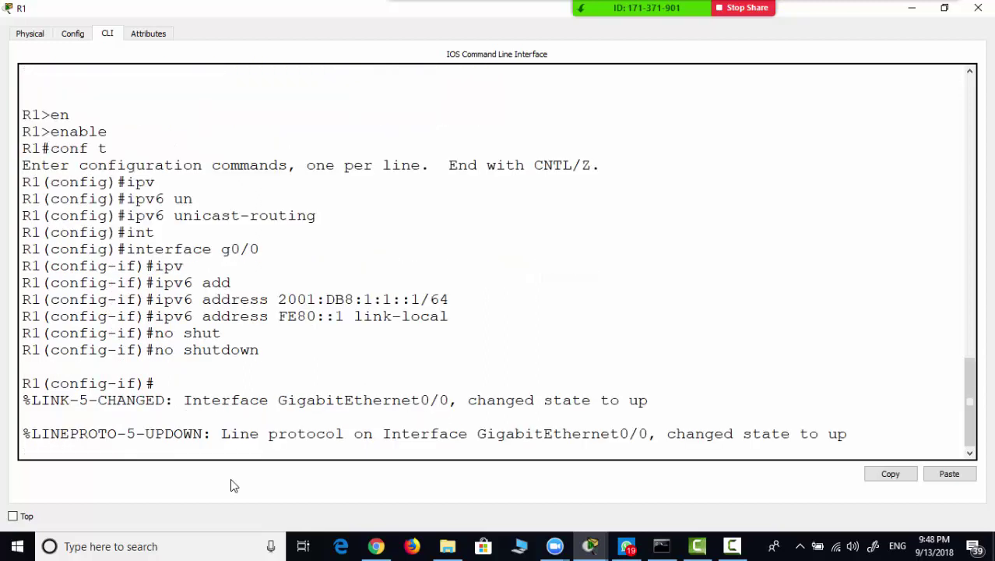
key(Return)
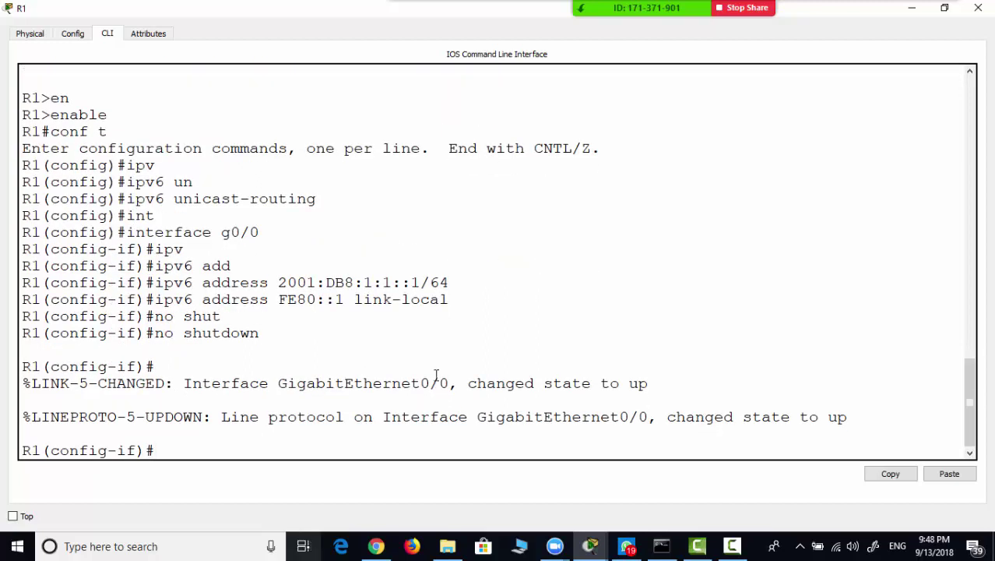
click(594, 549)
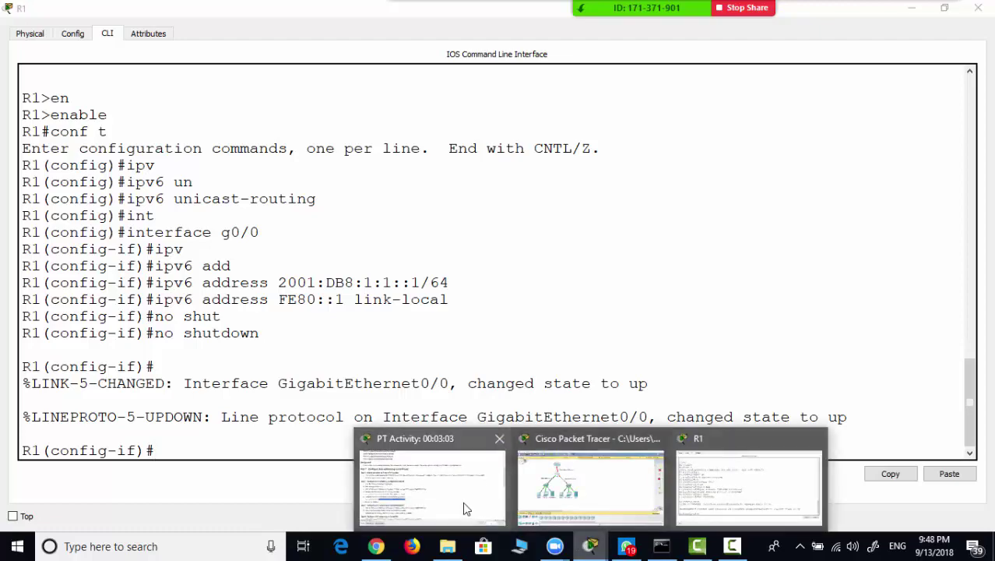
- Select the G0/1 address 2001:DB8:1:2::1/64 in the instructions' addressing table
click(464, 508)
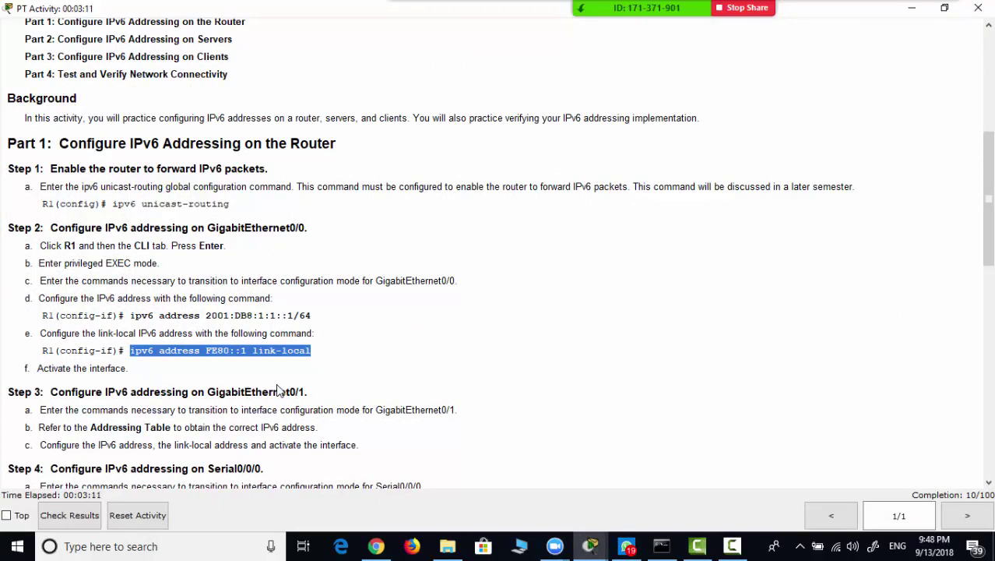
click(55, 392)
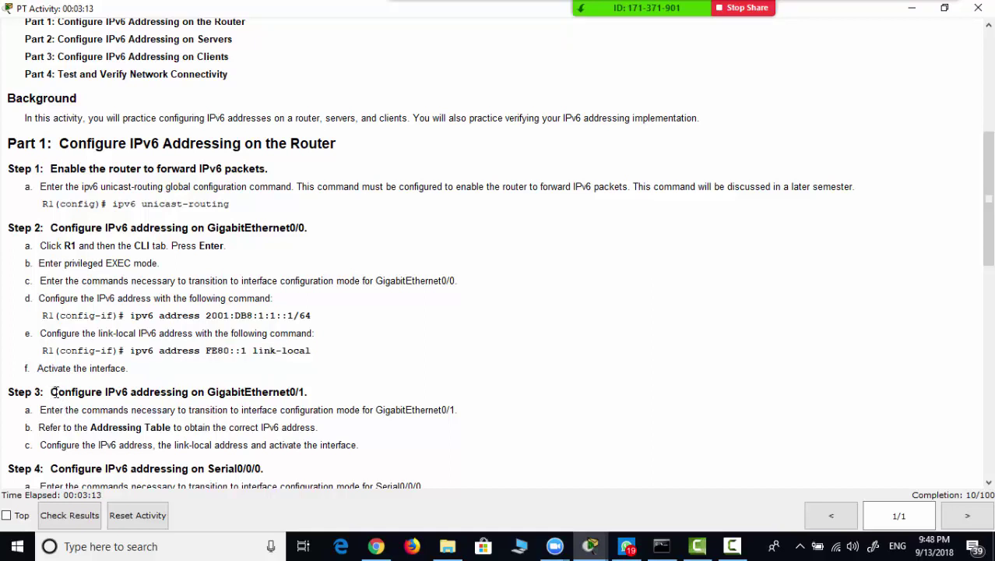
drag(53, 392, 304, 392)
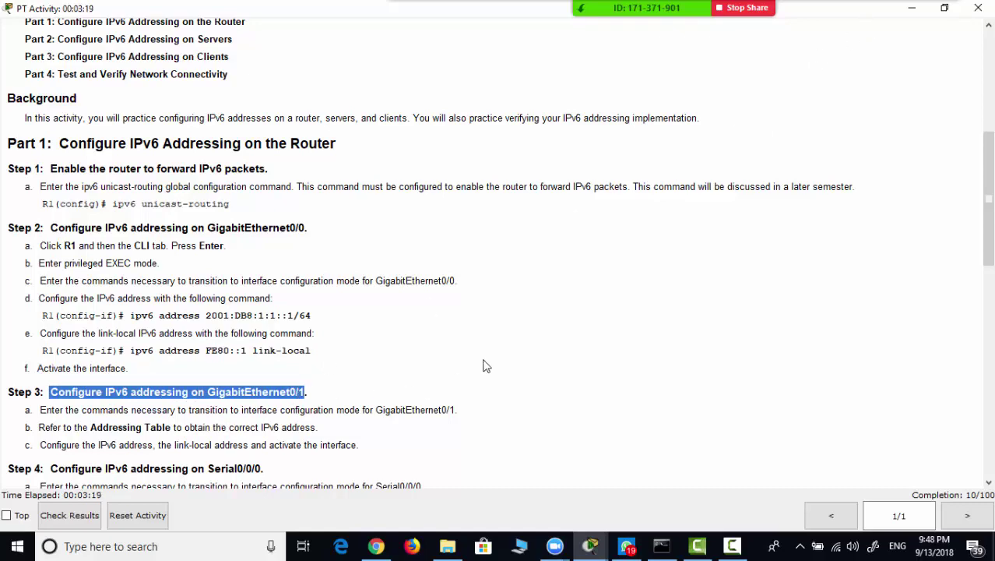
scroll(484, 366, up, 4)
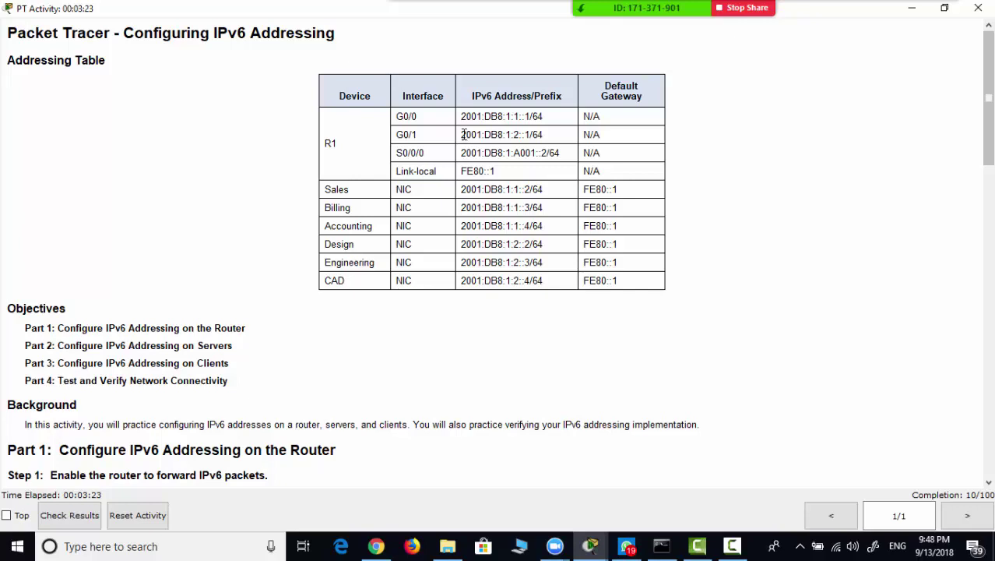
drag(463, 135, 551, 141)
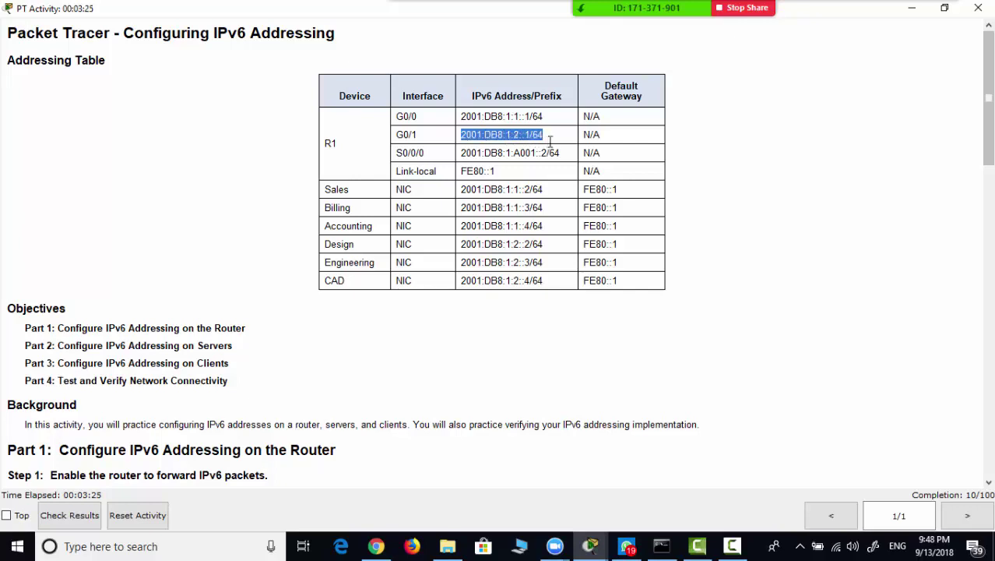
triple_click(475, 171)
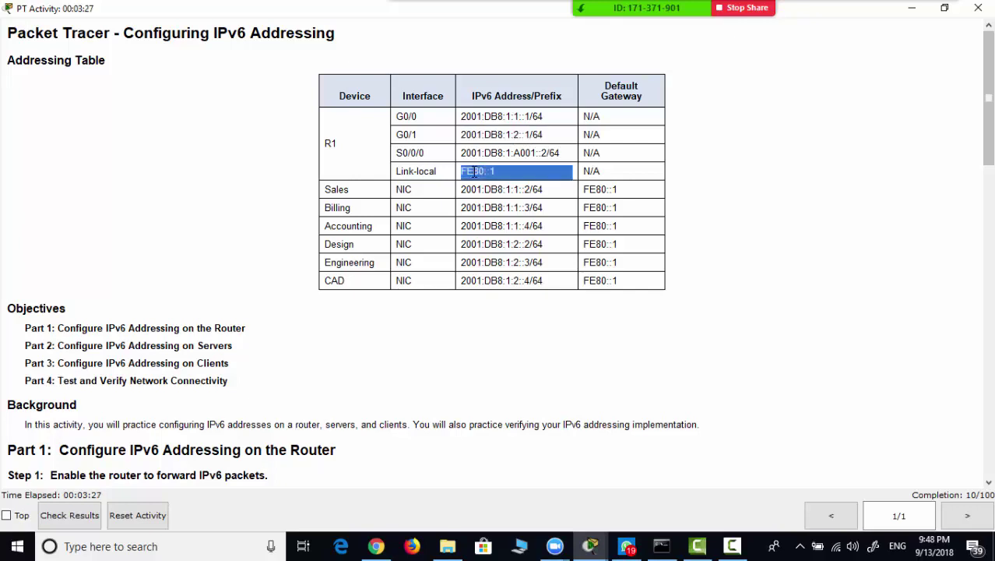
click(463, 134)
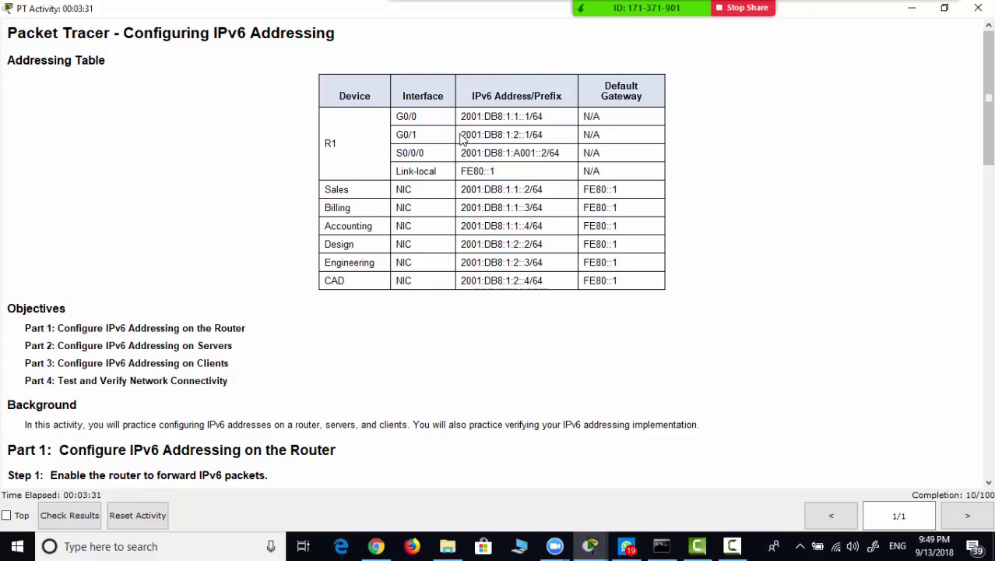
drag(462, 134, 547, 135)
key(ctrl+c)
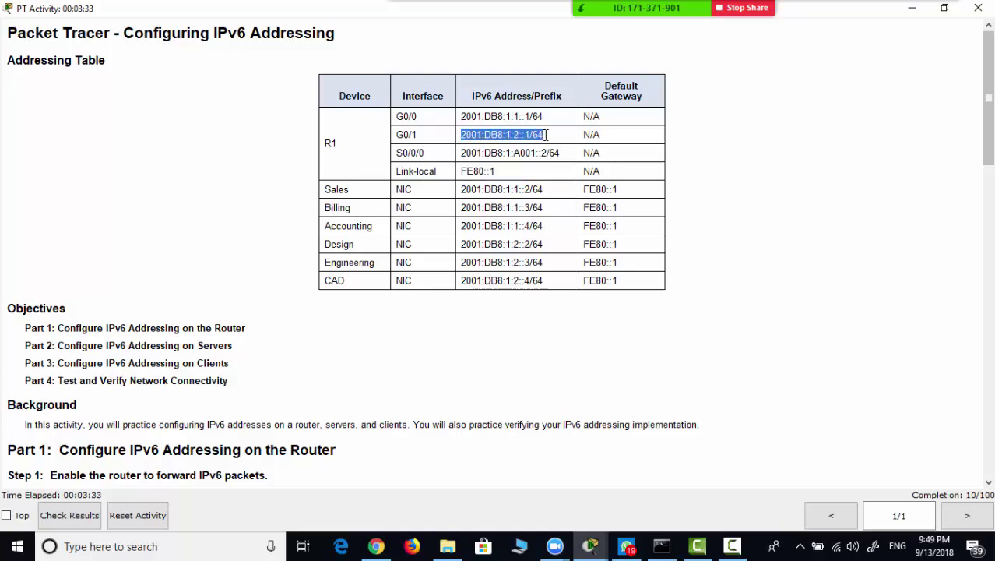
- Return to the topology and bring R1's command-line window back up
click(593, 546)
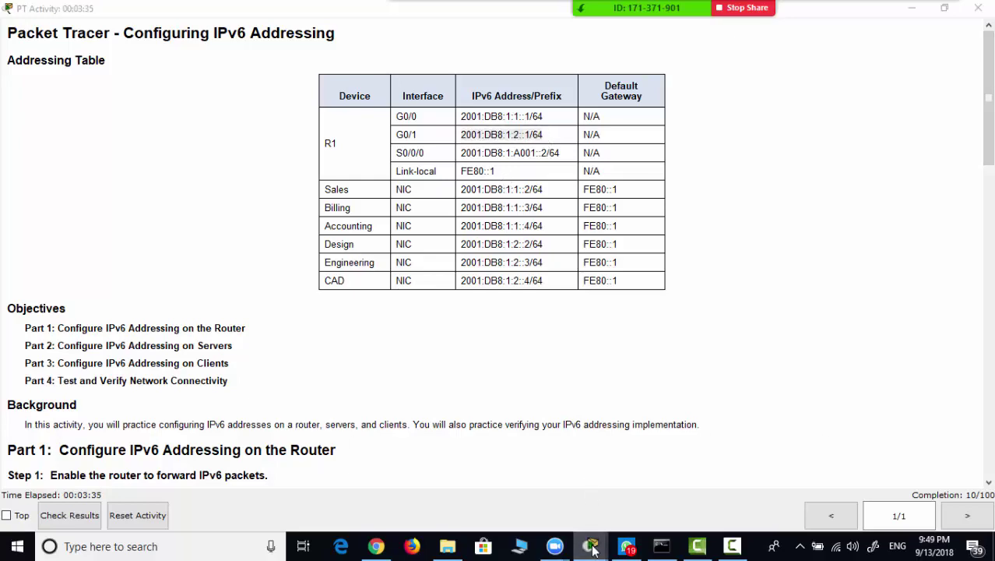
click(588, 492)
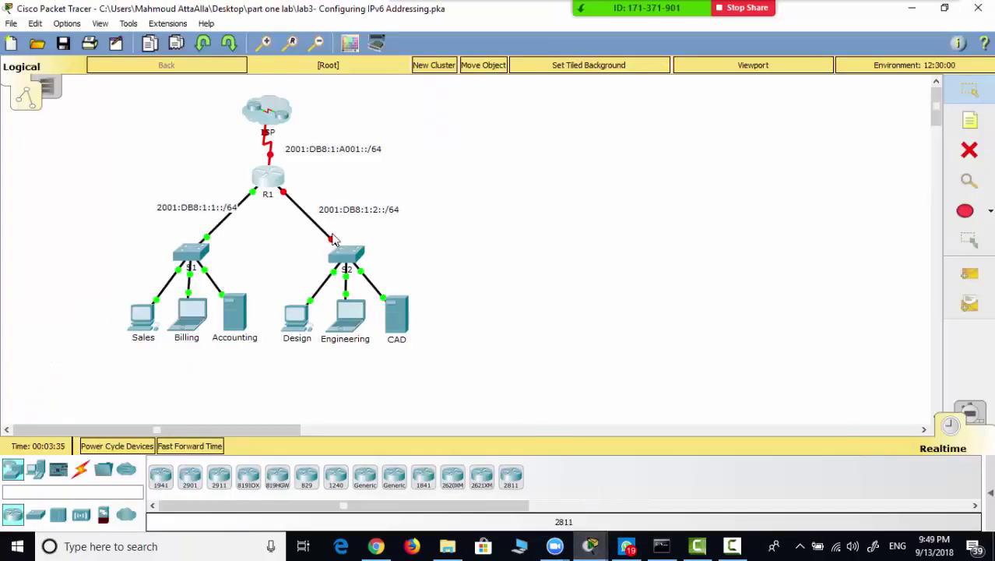
click(266, 182)
- Maximize R1's CLI and move from G0/0 into interface G0/1 configuration mode
double_click(367, 112)
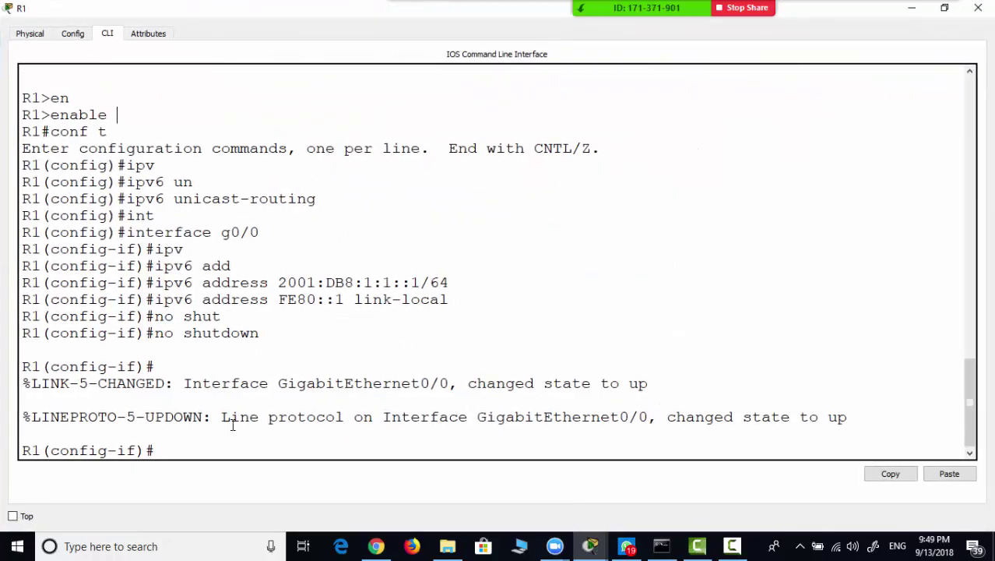
text(exit)
key(Return)
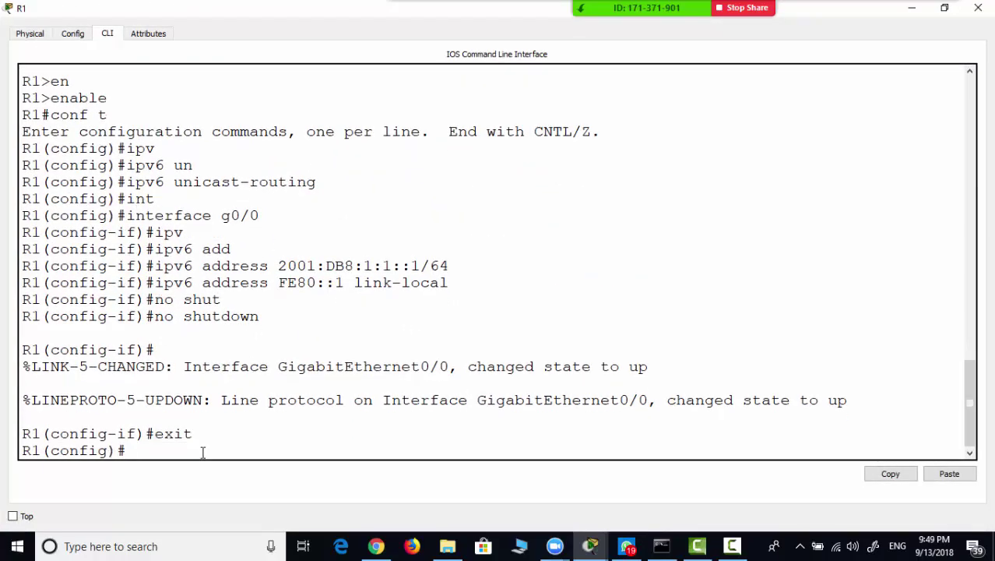
text(int g0/1)
key(Return)
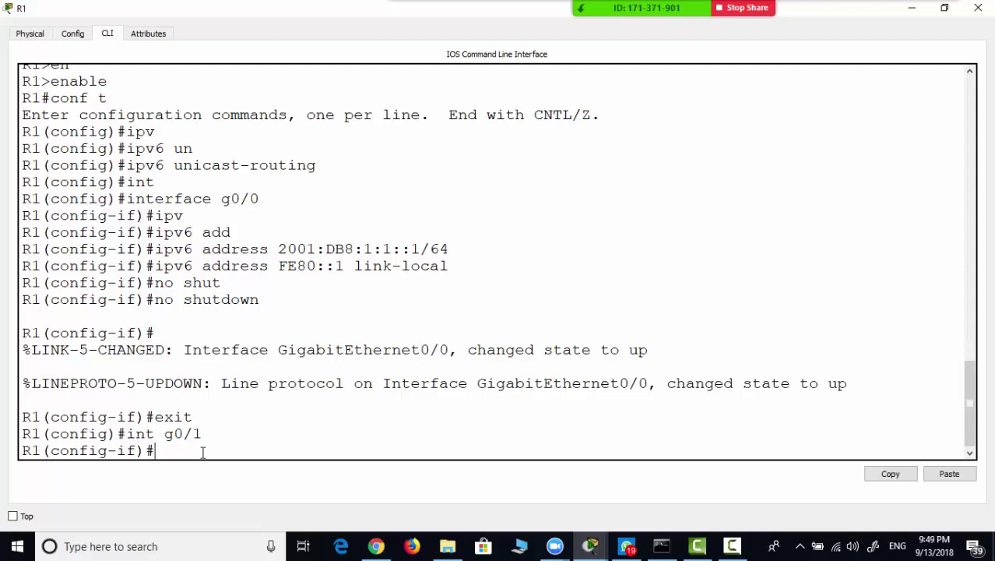
- Assign the pasted global address 2001:DB8:1:2::1/64 to G0/1, correcting the command to ipv6
text(p add)
key(Tab)
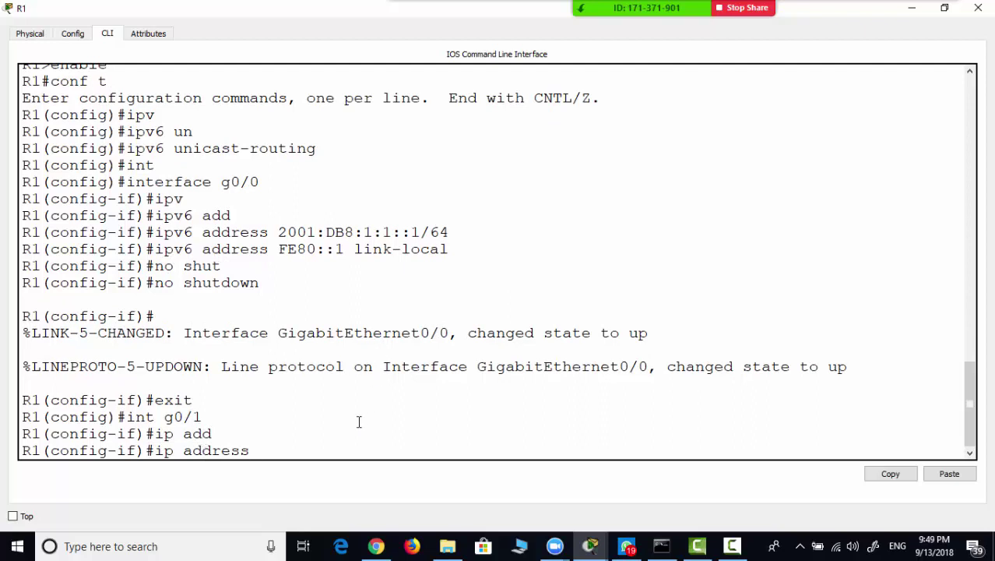
right_click(351, 453)
click(382, 477)
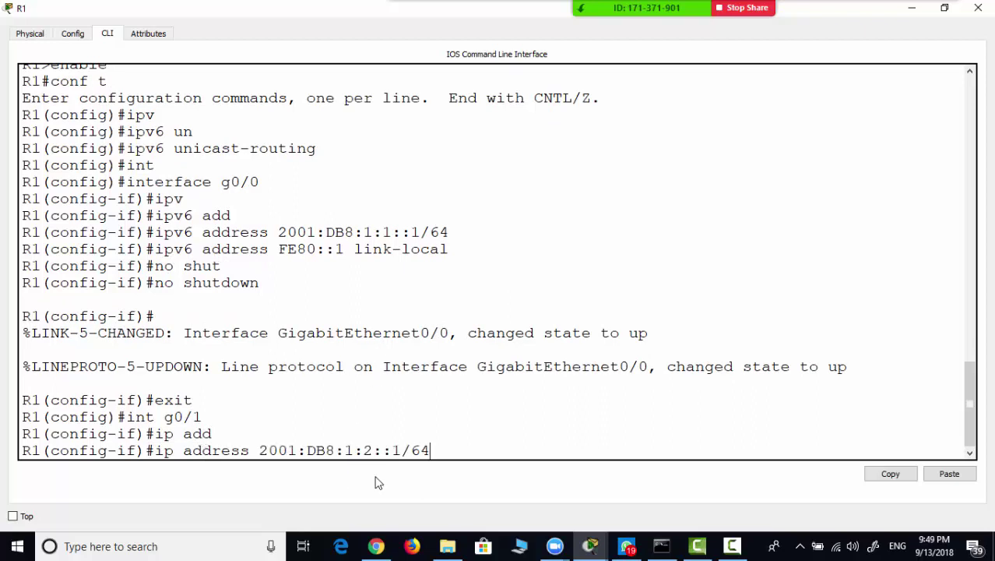
key(Return)
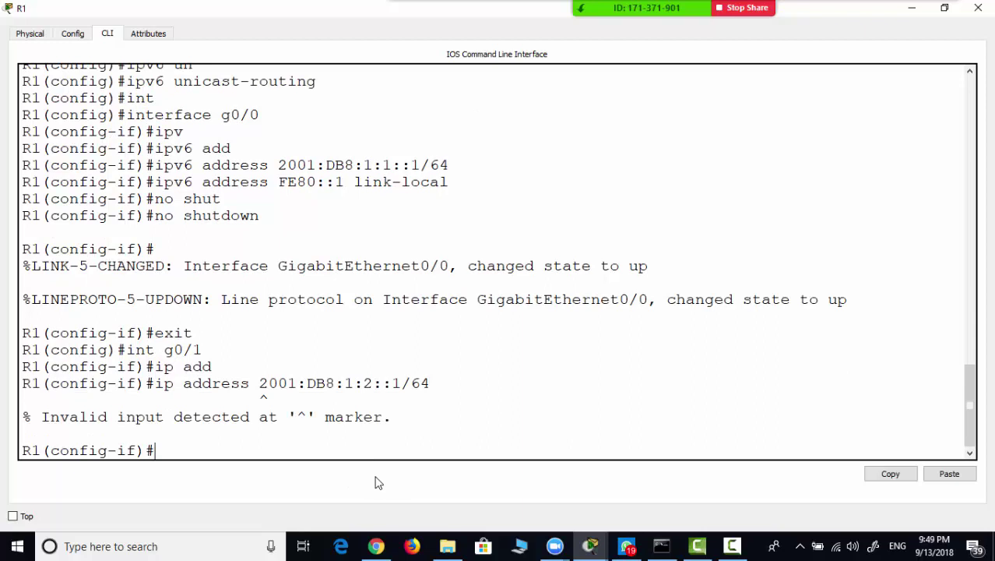
key(Up)
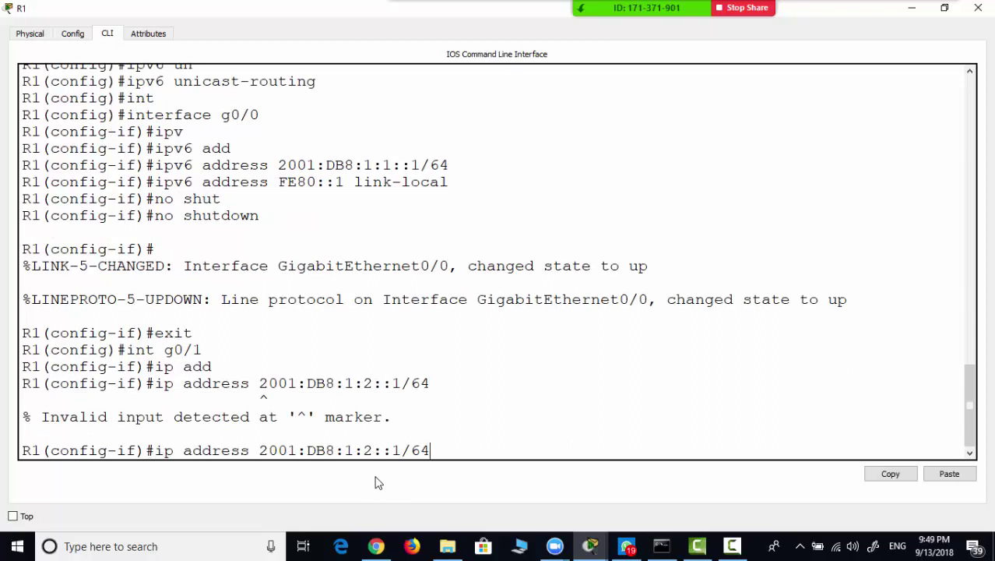
key(Left)
key(Left)
key(Left)
key(Left)
key(Left)
key(Left)
key(Left)
key(Left)
key(Left)
key(Left)
key(Left)
key(Left)
key(Left)
key(Left)
key(Left)
key(Left)
key(Left)
key(Left)
key(Left)
key(Left)
text(v6)
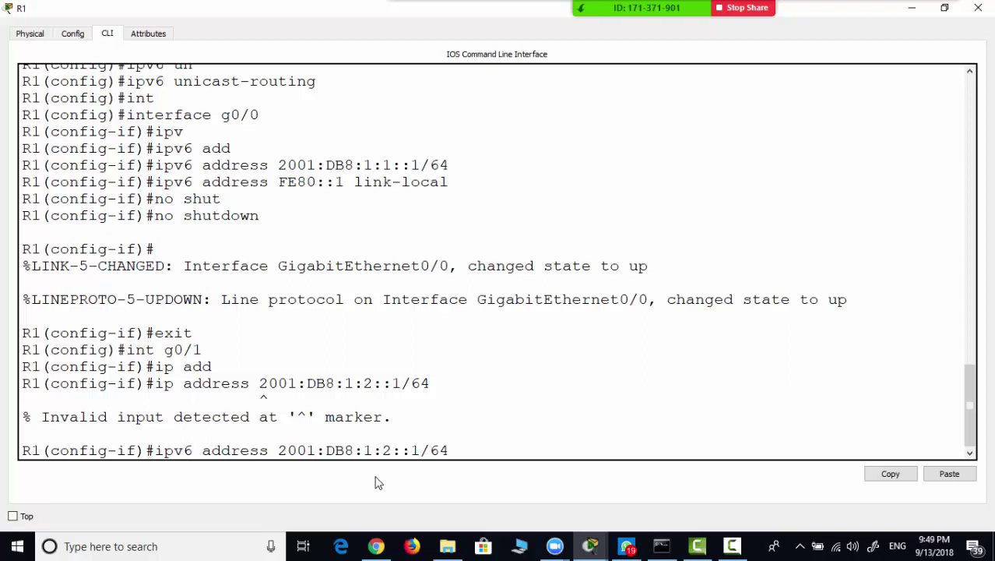
key(Return)
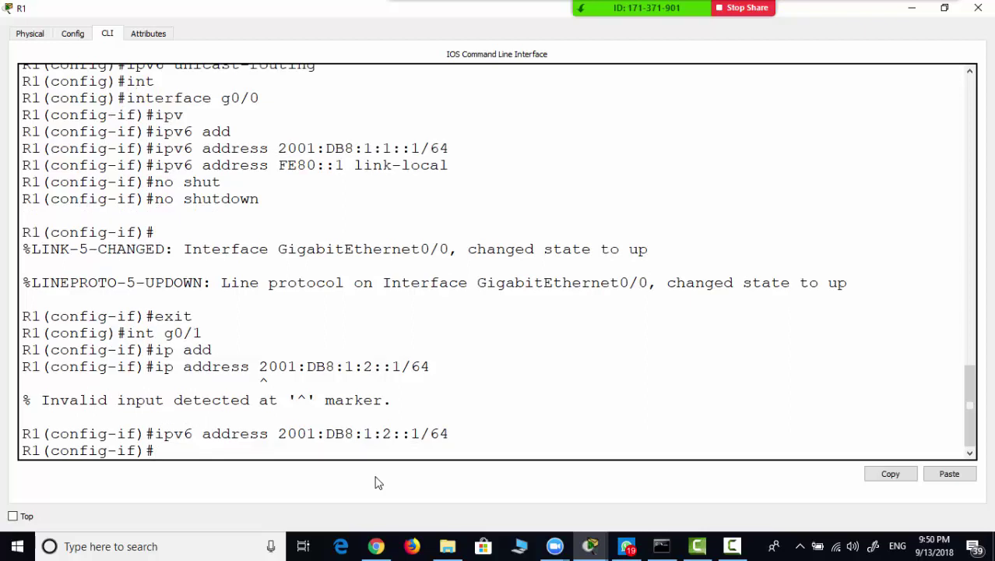
- Add FE80::1 as G0/1's link-local address
text(ipv6 add)
key(Tab)
text(fe)
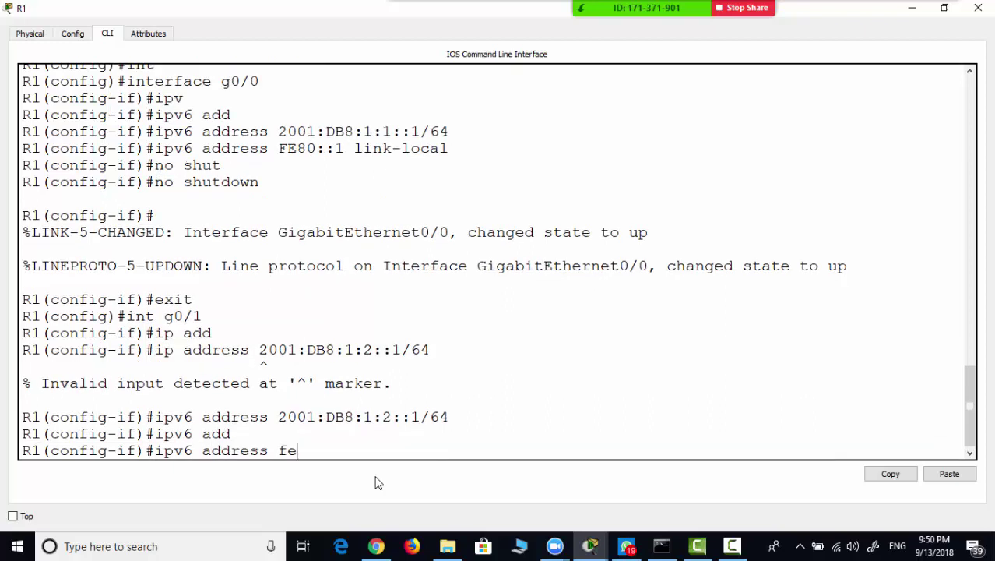
text(80::1 link)
key(Tab)
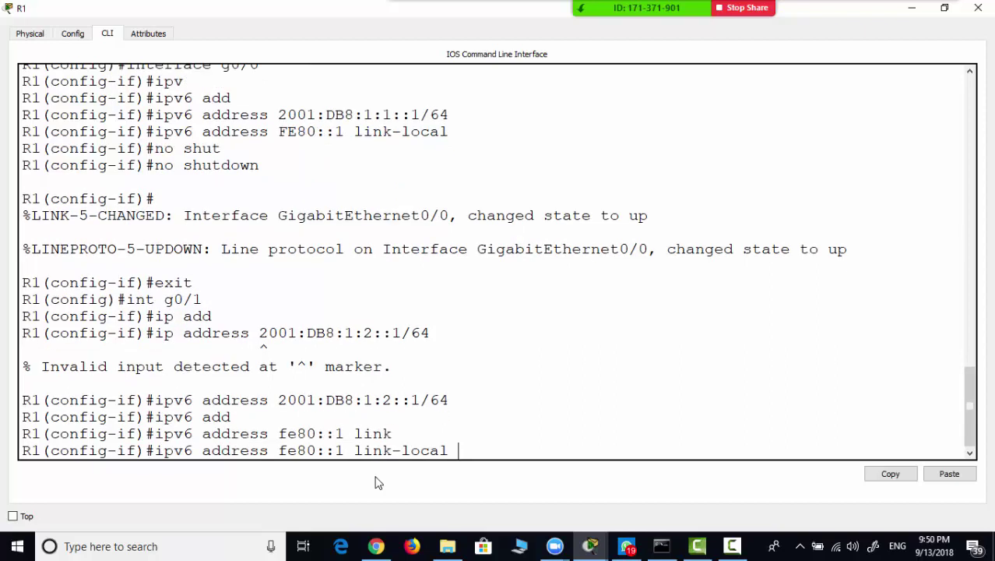
key(Return)
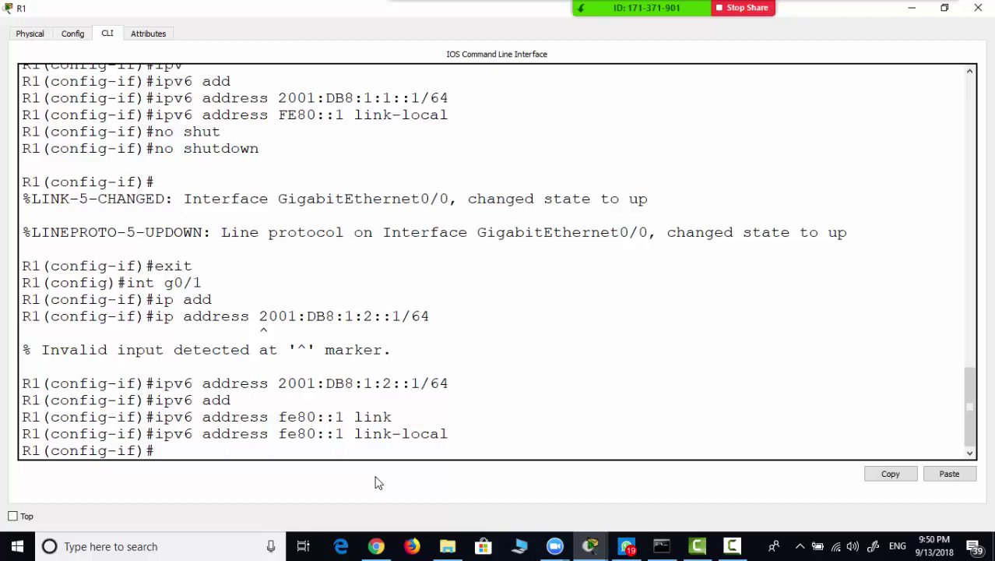
- Enable G0/1 with no shutdown
text(no shu)
key(Tab)
key(Return)
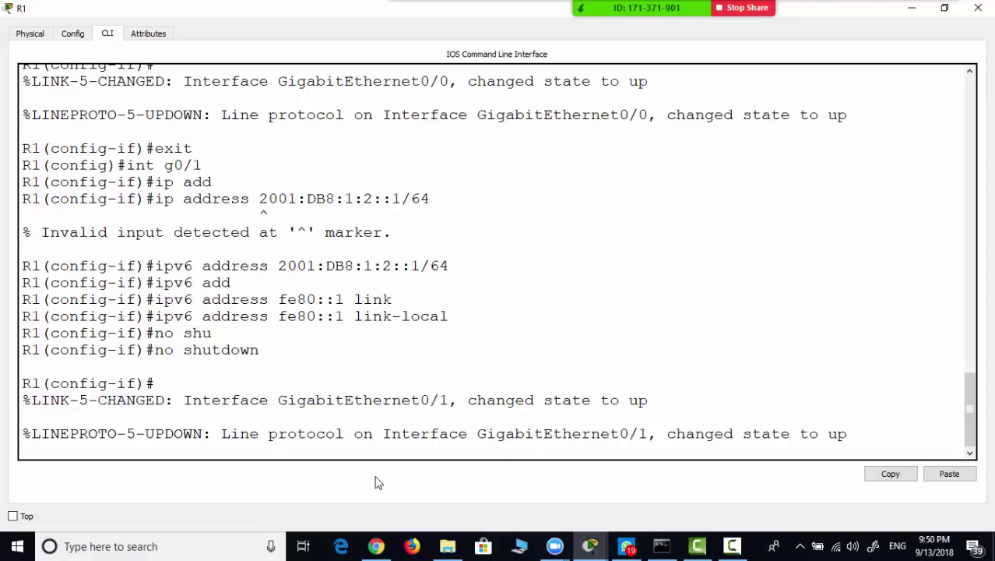
key(Return)
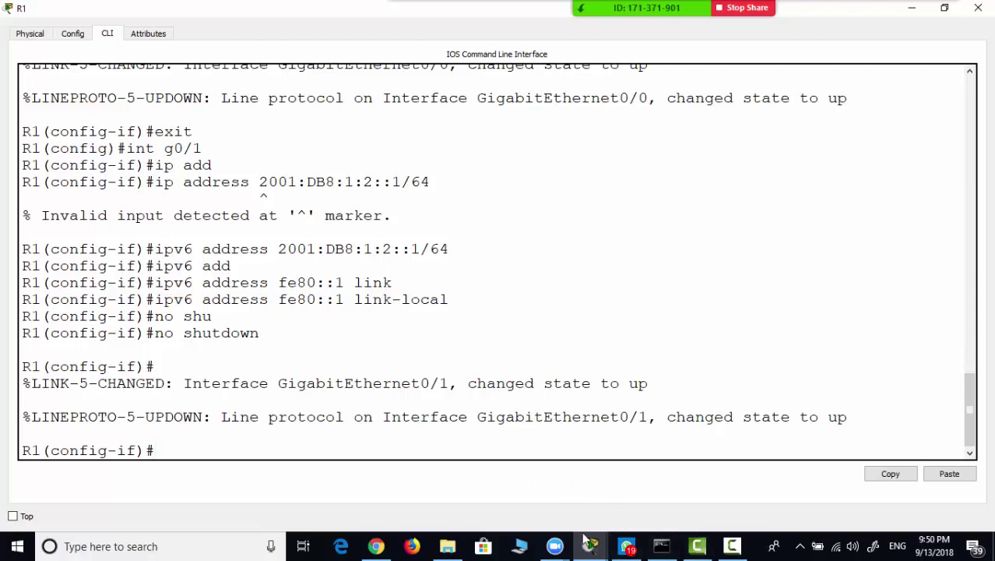
- Select S0/0/0's address 2001:DB8:1:A001::2/64 in the activity's Addressing Table
mouse_move(590, 545)
click(467, 487)
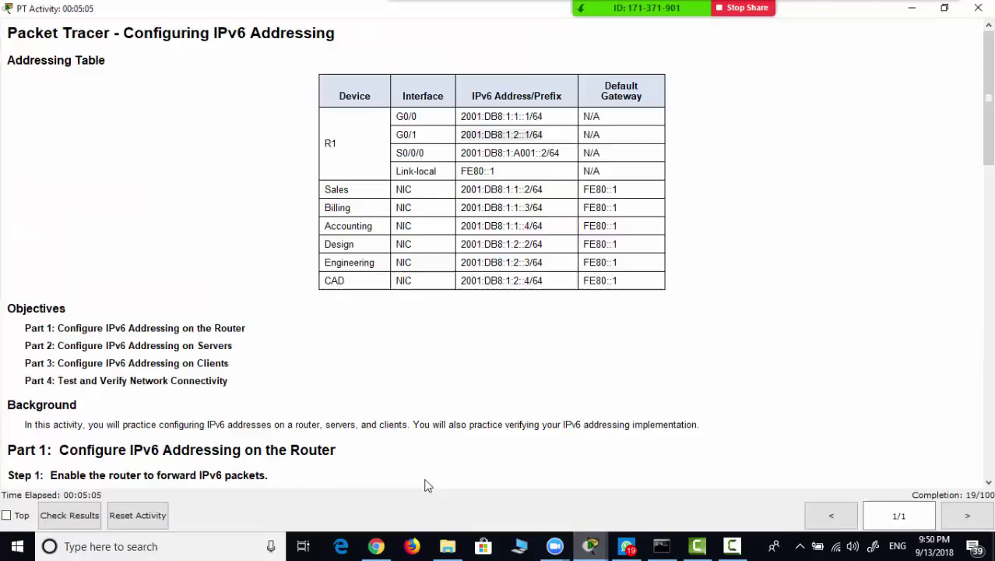
scroll(338, 349, down, 5)
scroll(329, 363, down, 3)
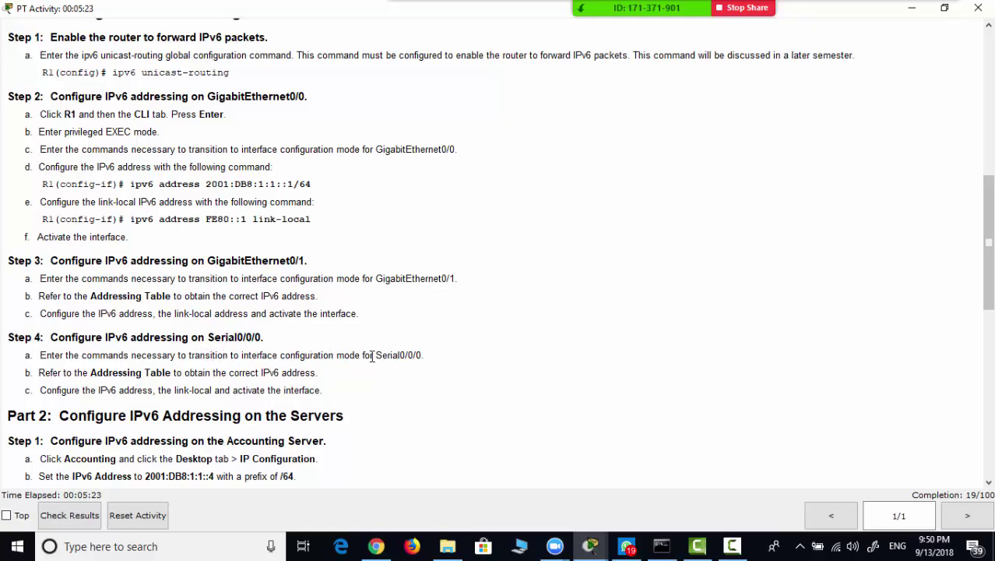
scroll(498, 329, up, 10)
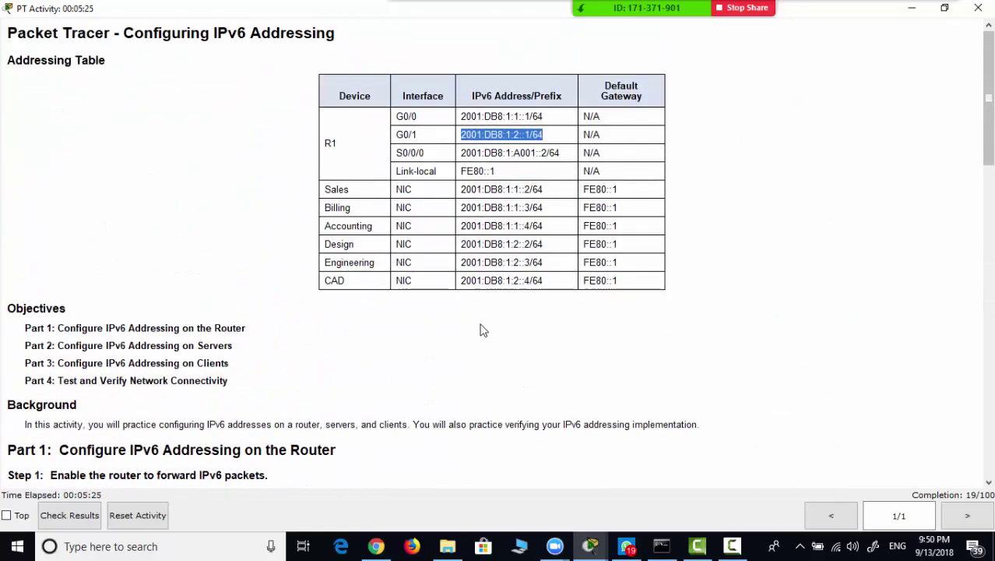
triple_click(500, 152)
key(ctrl+c)
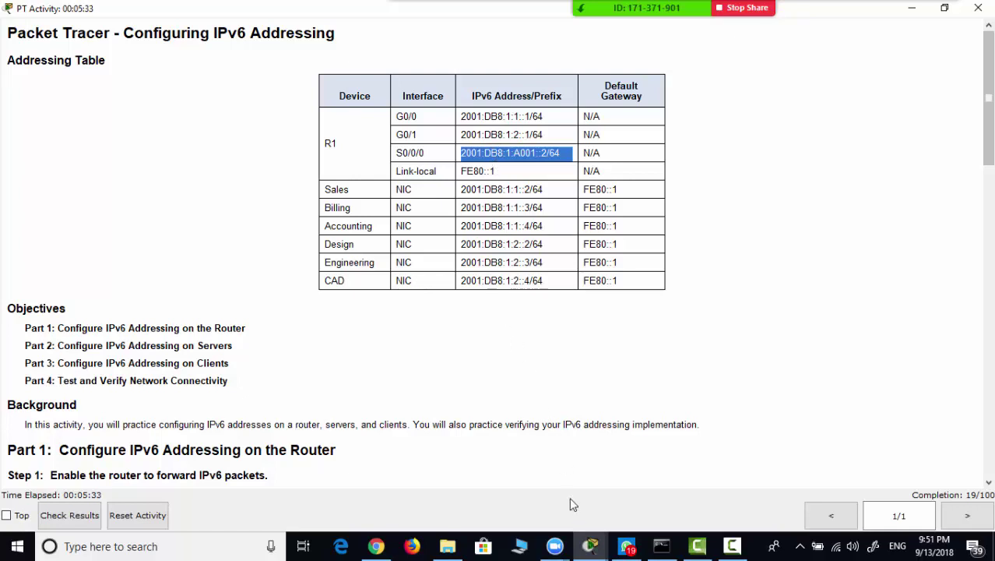
click(588, 548)
- Reopen R1's full-screen CLI and move from G0/1 into Serial0/0/0 interface configuration
click(627, 506)
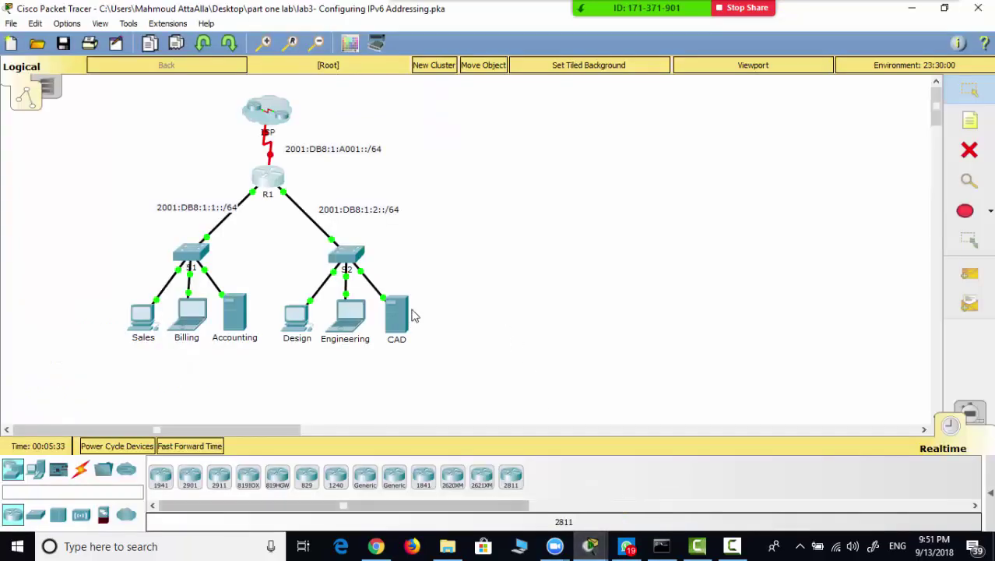
click(271, 181)
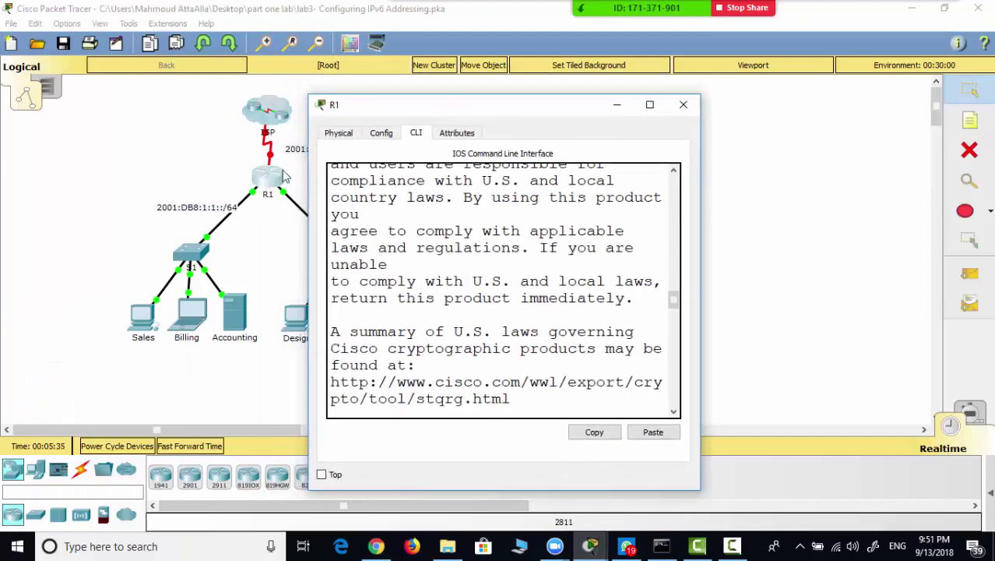
double_click(359, 104)
text(ex)
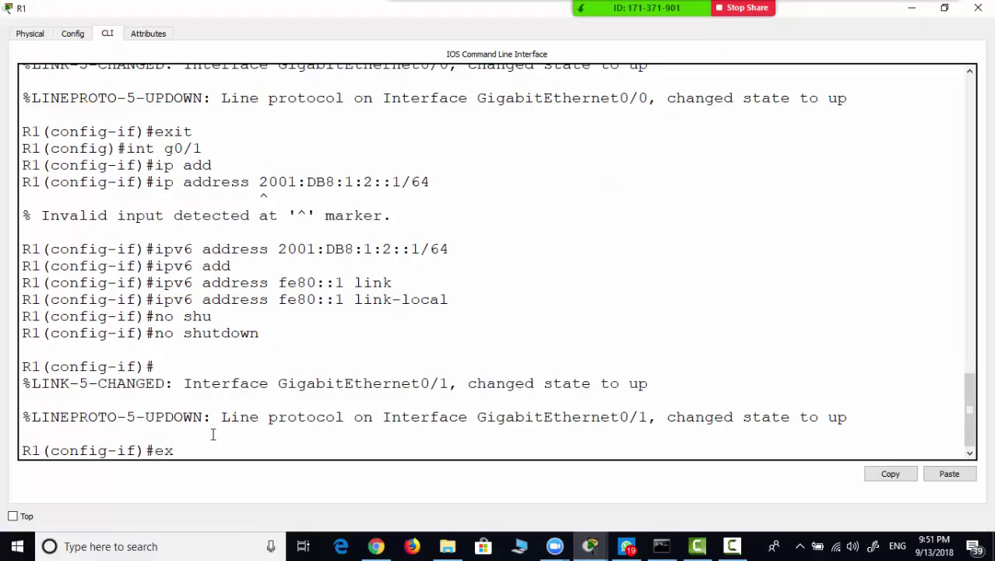
text(it)
key(Return)
text(ig)#i)
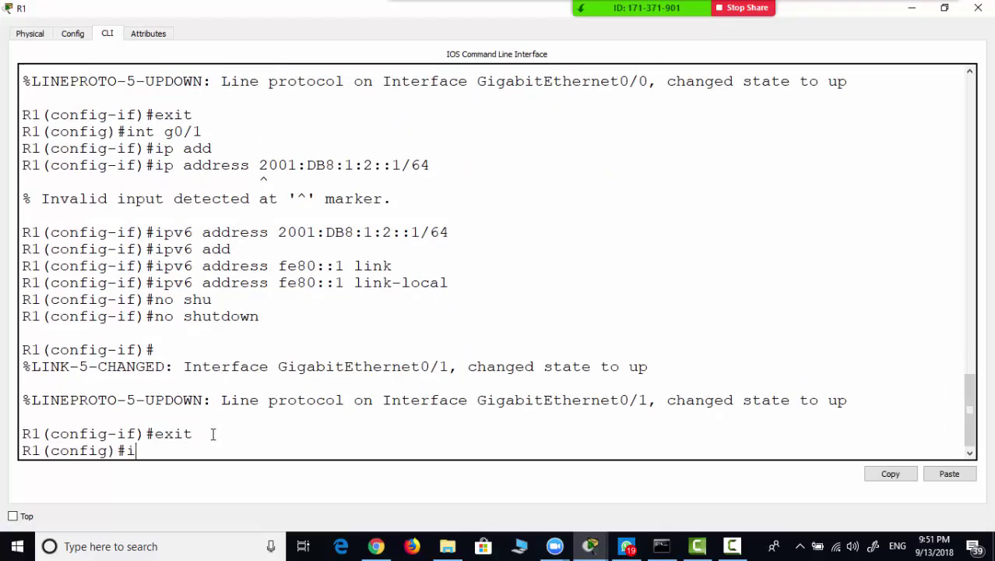
text(nt s0/0/0)
key(Return)
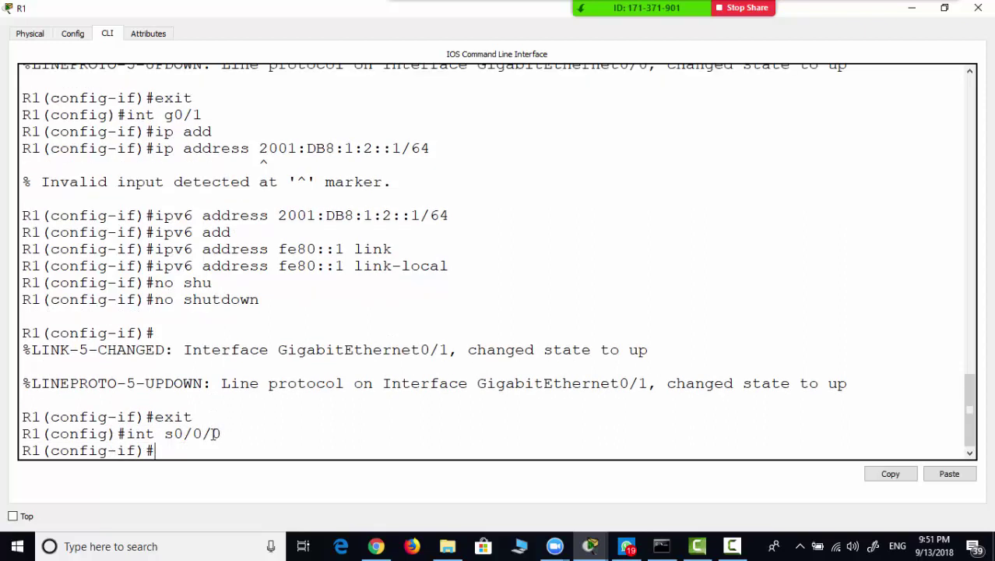
- Give Serial0/0/0 the pasted global address 2001:DB8:1:A001::2/64
text(ipv)
key(Tab)
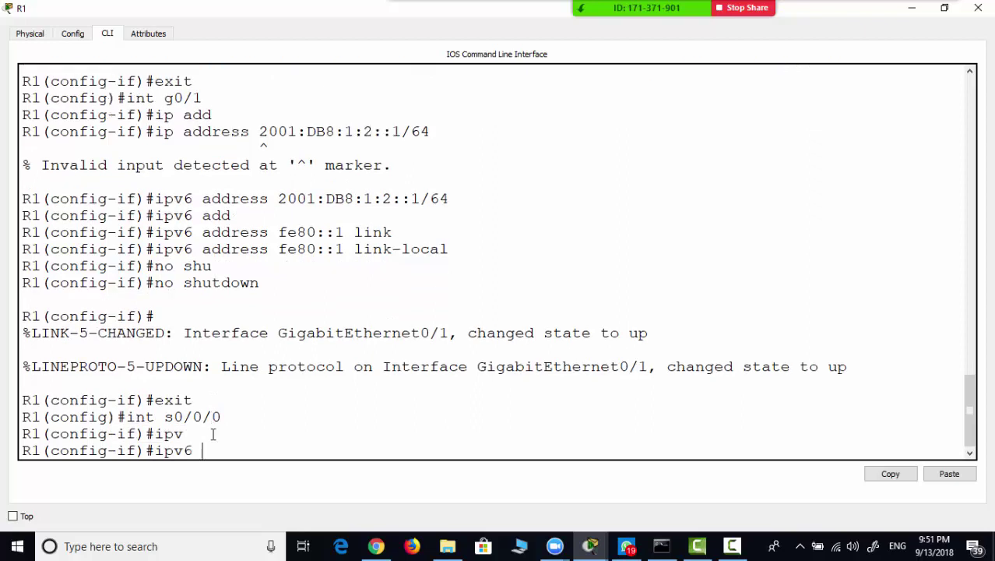
text(add)
key(Tab)
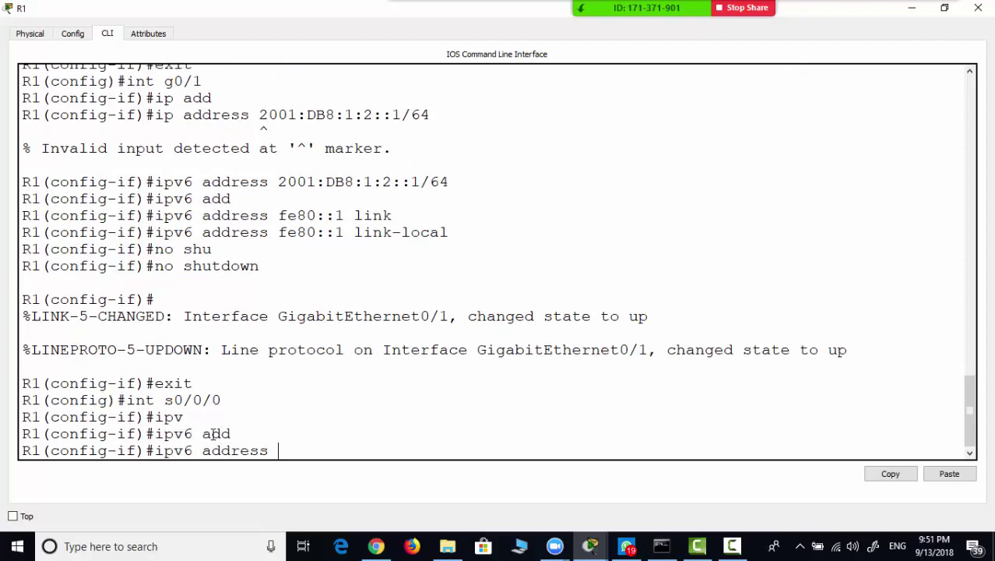
right_click(310, 449)
click(342, 474)
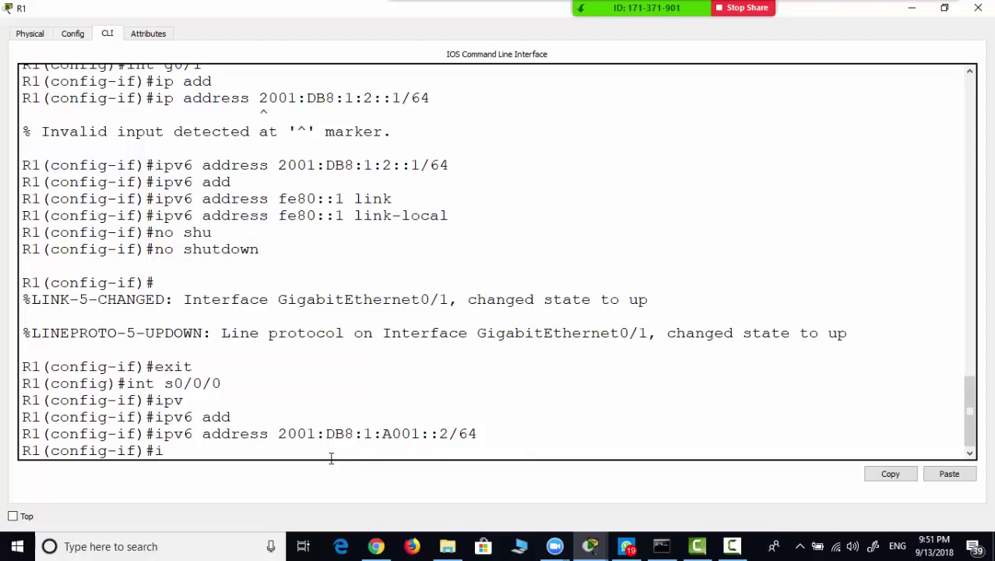
- Enter an ipv6 address command for FE80::1 on Serial0/0/0, without the link-local keyword
text(v)
key(Tab)
text(add)
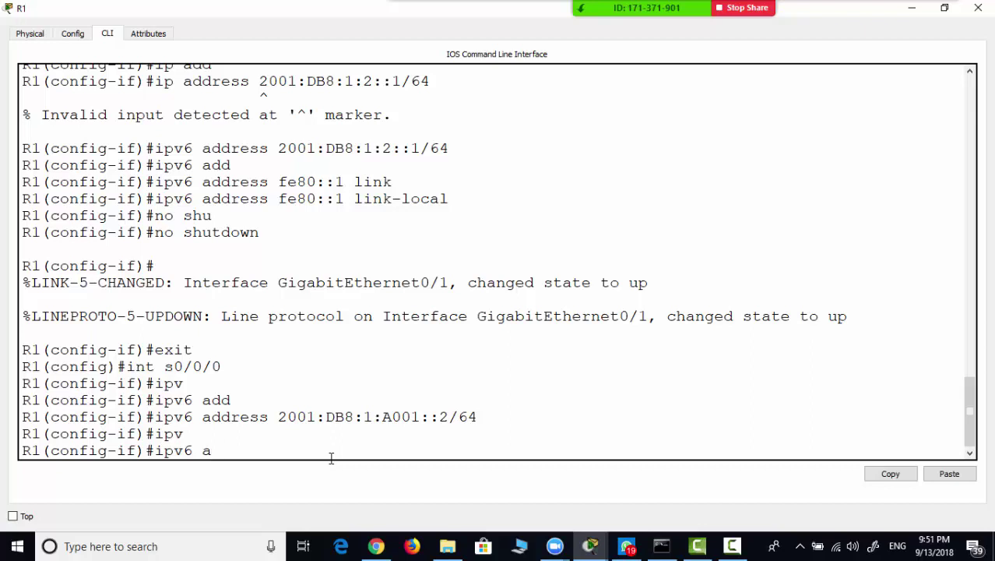
key(Tab)
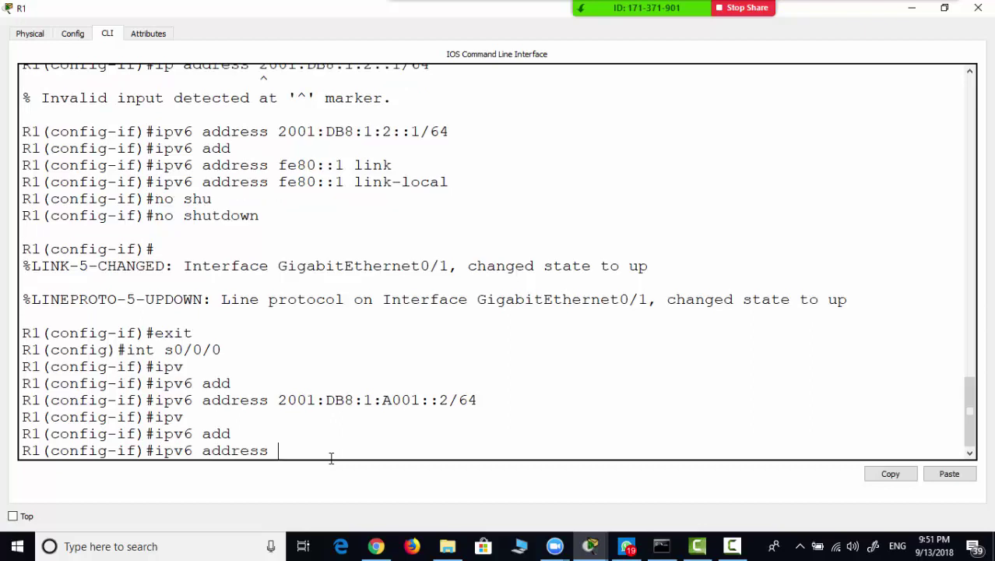
text(FE80::1)
key(Return)
- Recall and correct the command so FE80::1 is applied as Serial0/0/0's link-local address
key(Up)
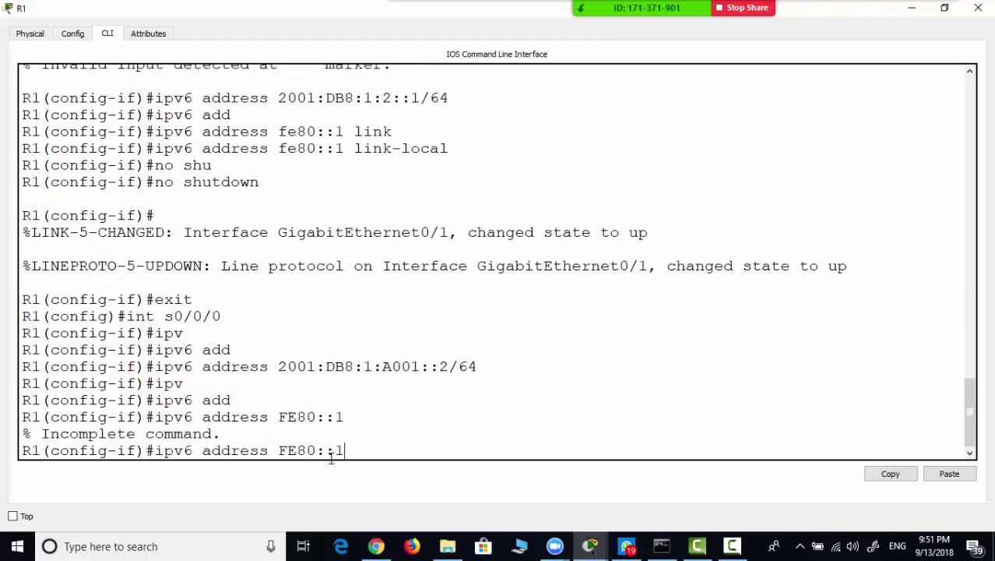
text(/64)
key(BackSpace)
key(BackSpace)
text(LIN)
key(BackSpace)
key(BackSpace)
key(BackSpace)
key(BackSpace)
text(/64 lin)
key(Tab)
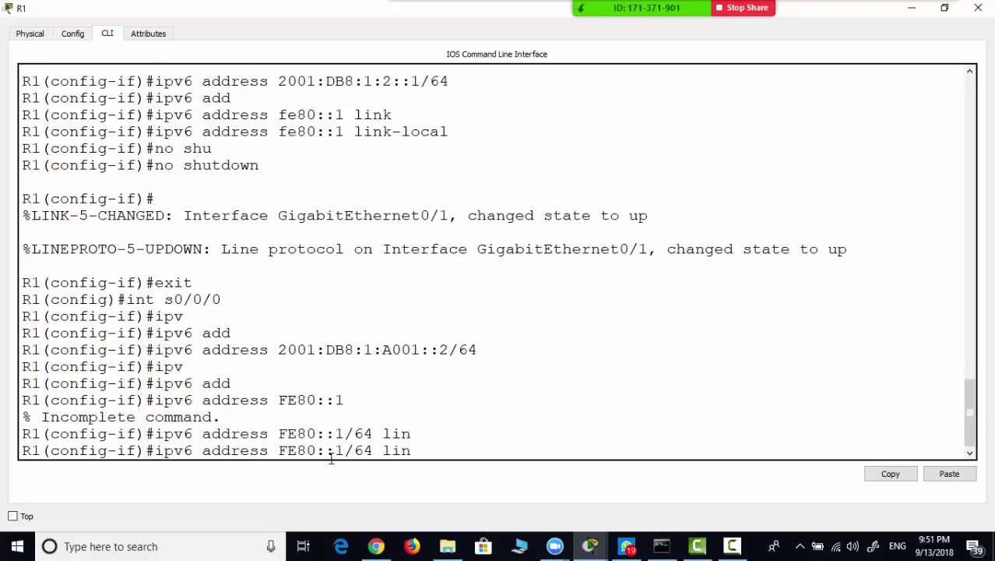
text(k)
key(Tab)
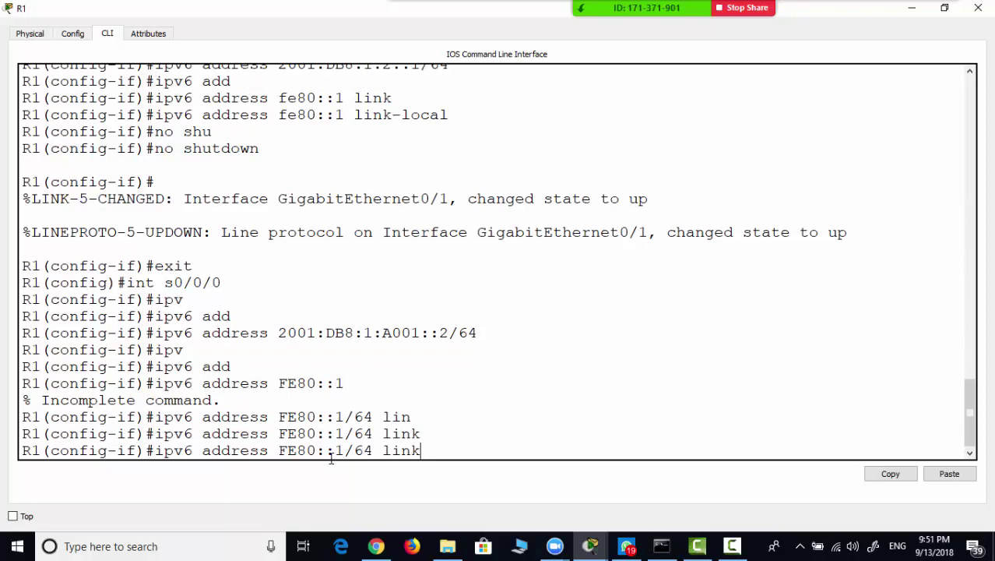
key(BackSpace)
key(BackSpace)
key(BackSpace)
key(BackSpace)
key(BackSpace)
key(BackSpace)
key(BackSpace)
key(BackSpace)
text(lin)
key(Tab)
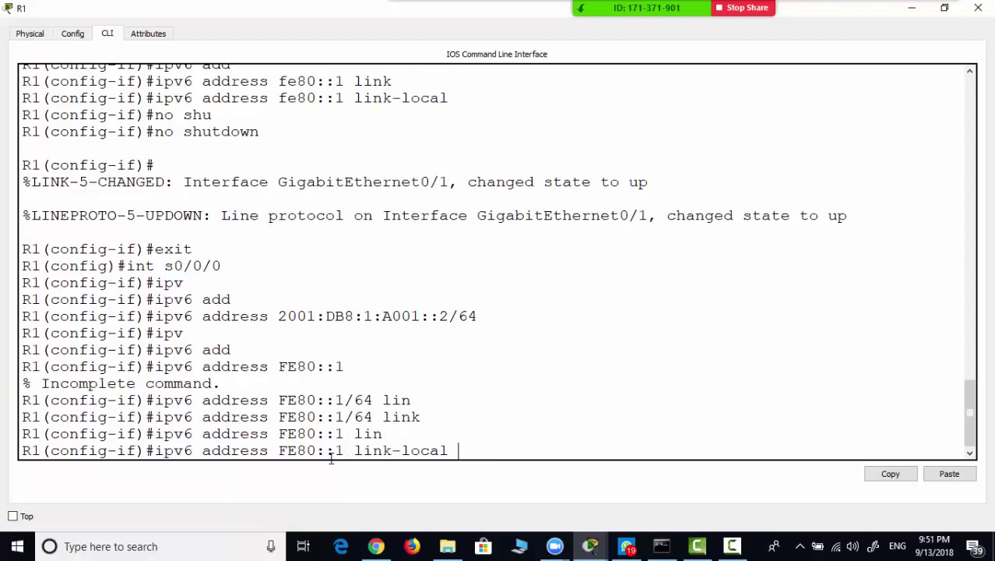
key(Return)
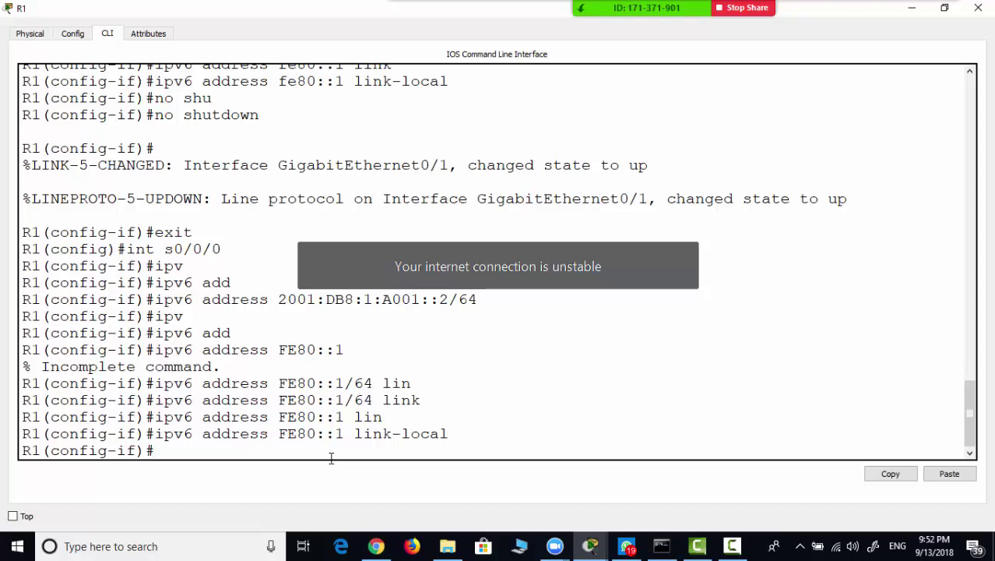
- Bring the activity instructions forward and scroll to Part 2's server IPv6 addressing steps
click(590, 546)
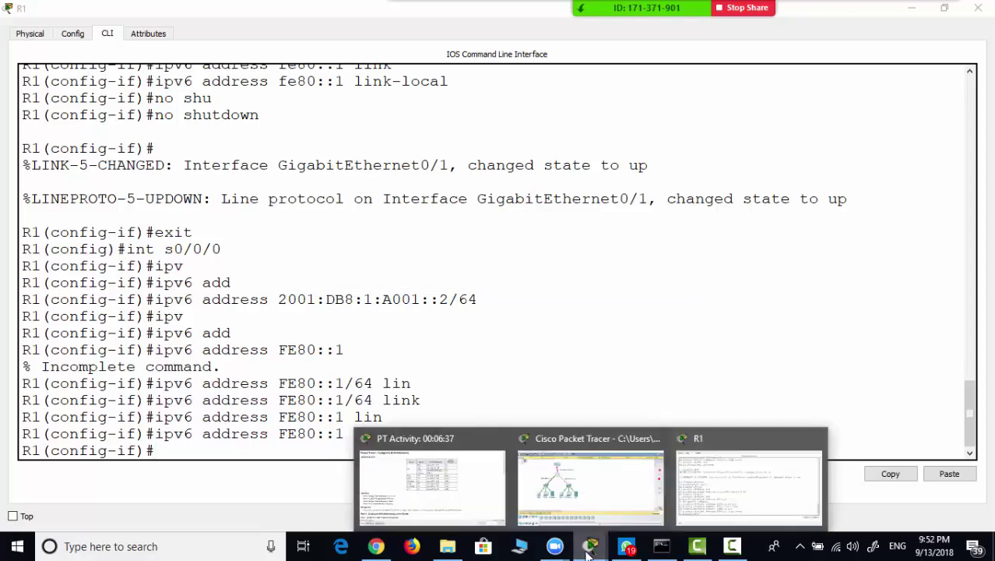
click(456, 490)
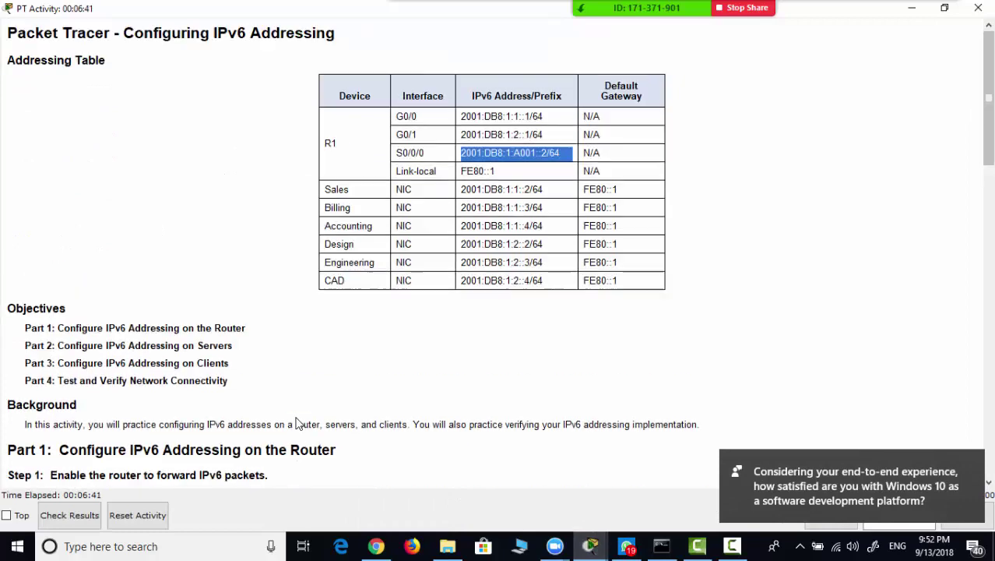
scroll(296, 423, down, 6)
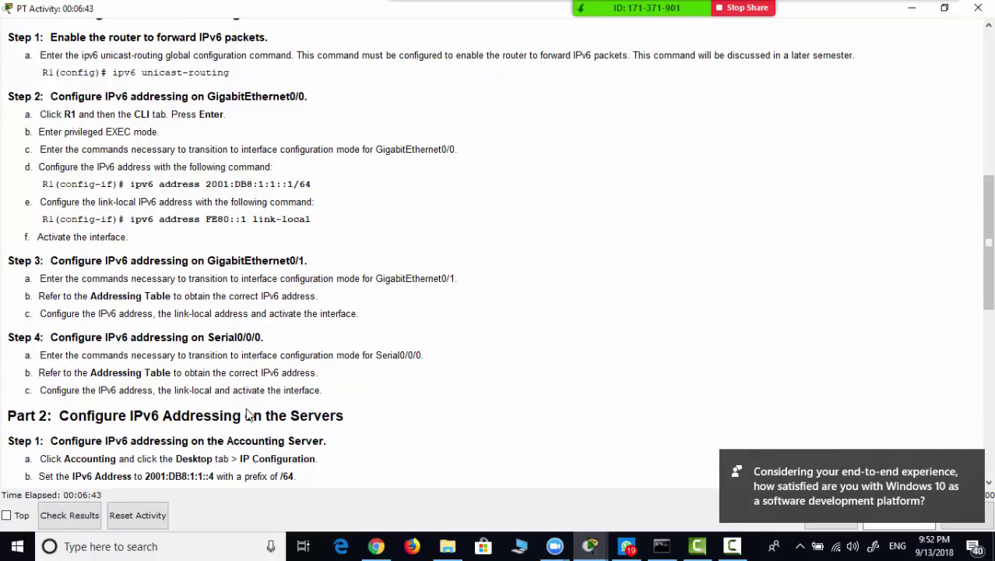
scroll(248, 414, down, 1)
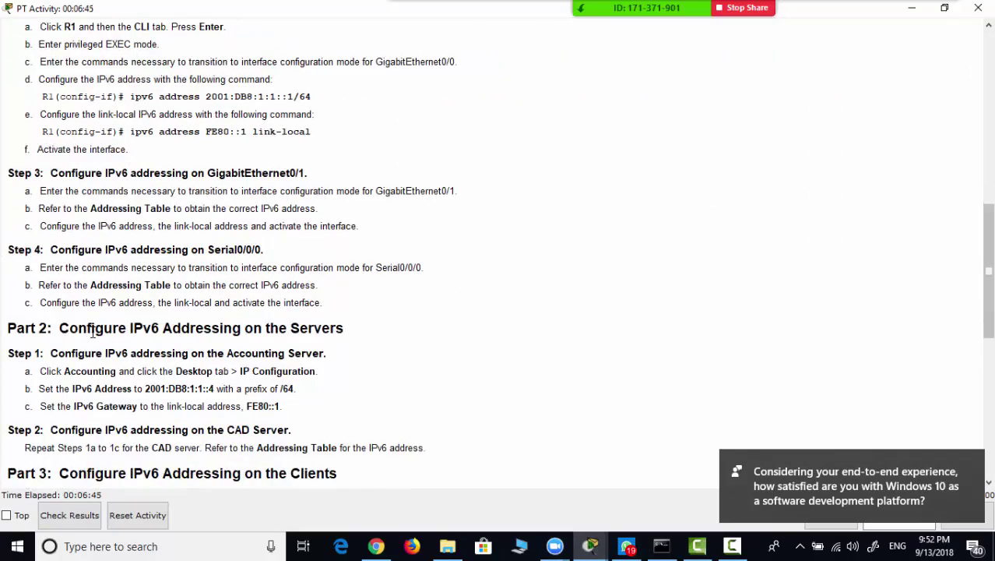
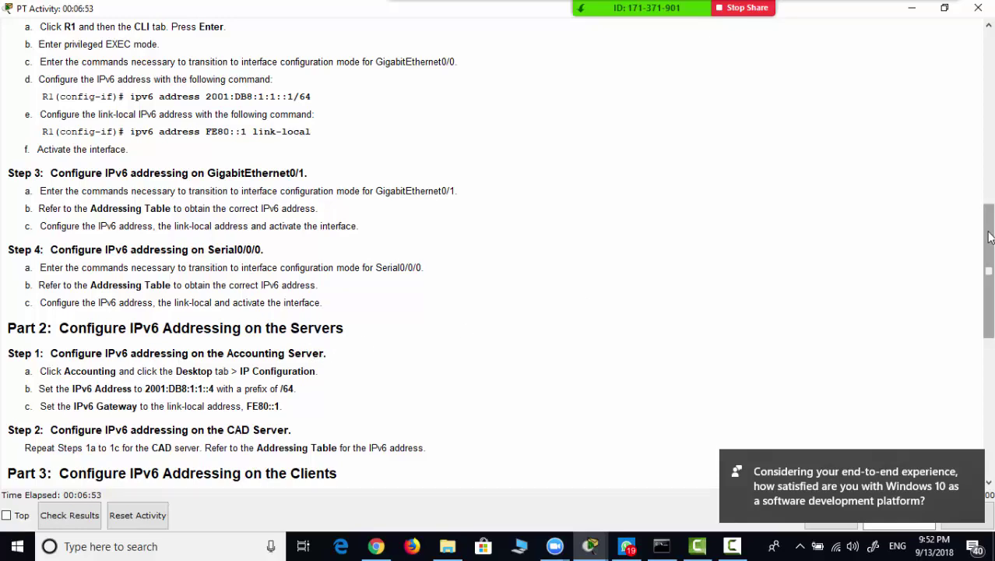
- Copy the Sales through CAD host rows from the activity's Addressing Table
drag(987, 233, 961, 83)
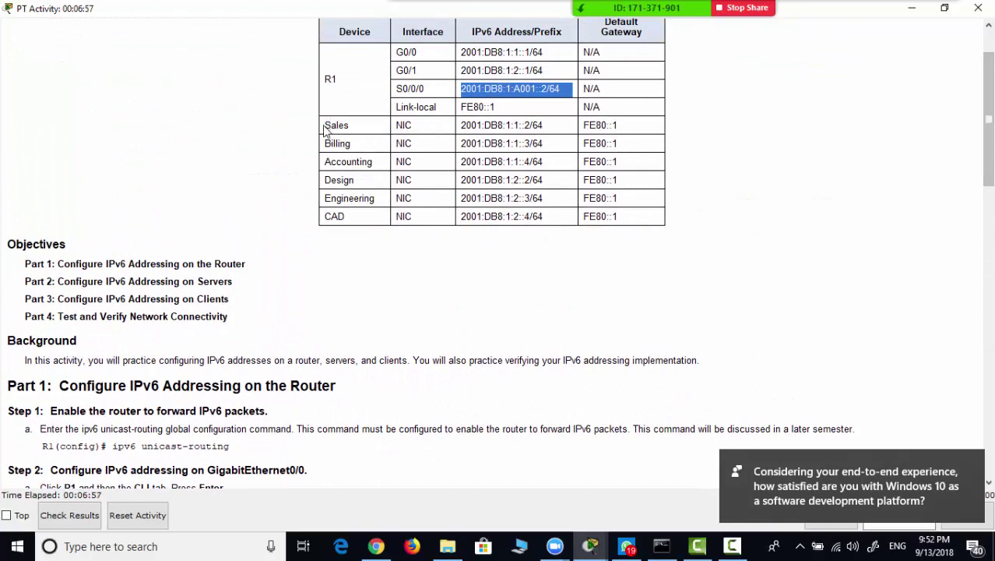
drag(324, 127, 637, 217)
key(ctrl+c)
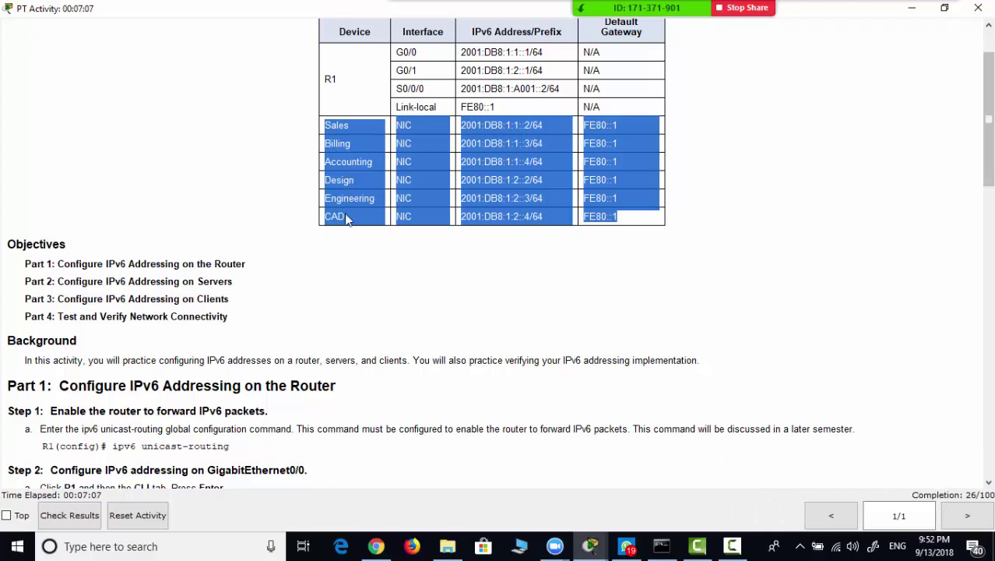
click(242, 549)
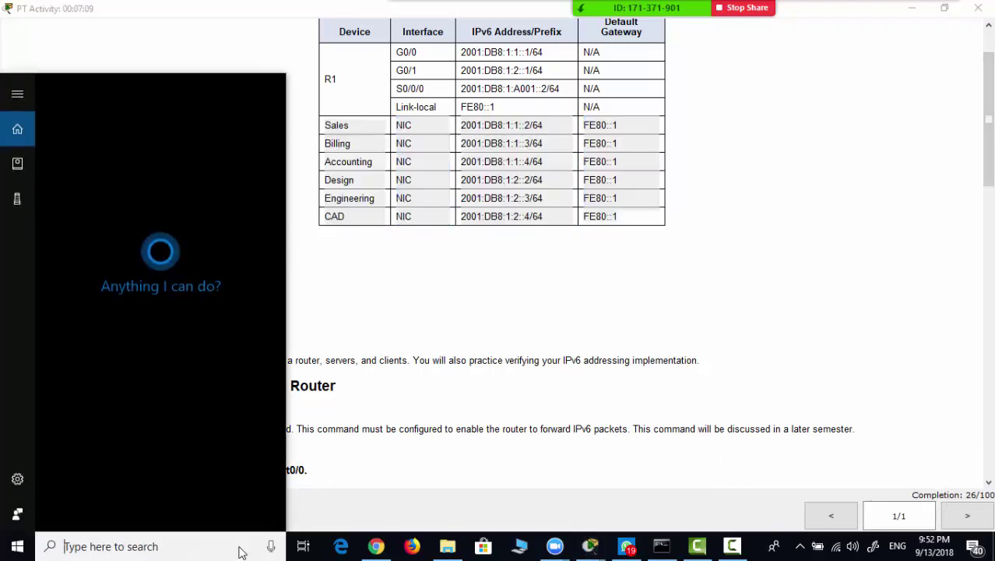
- Paste the six copied host address rows into a new Notepad note, then minimize it
text(notp)
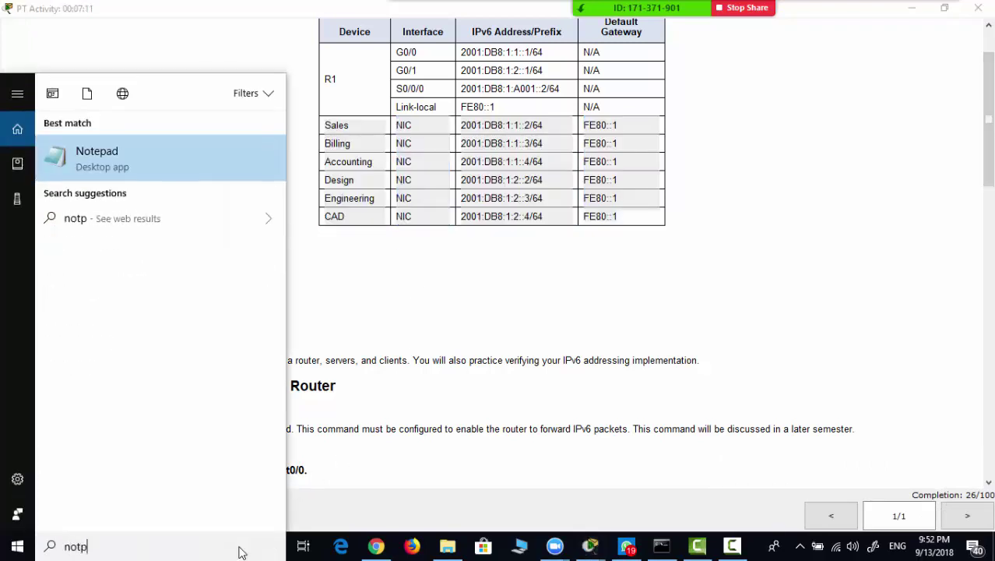
text(ad)
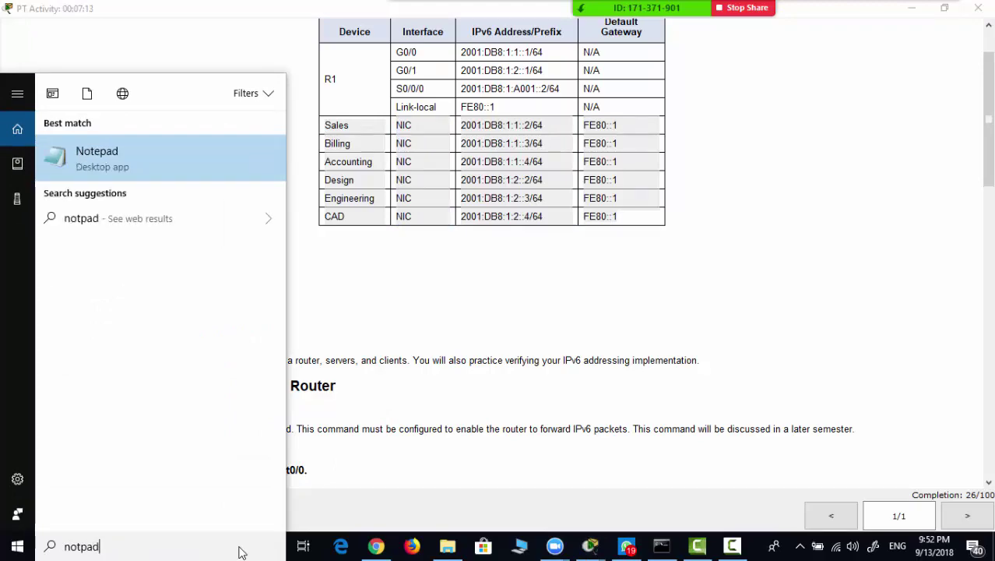
key(Return)
key(ctrl+v)
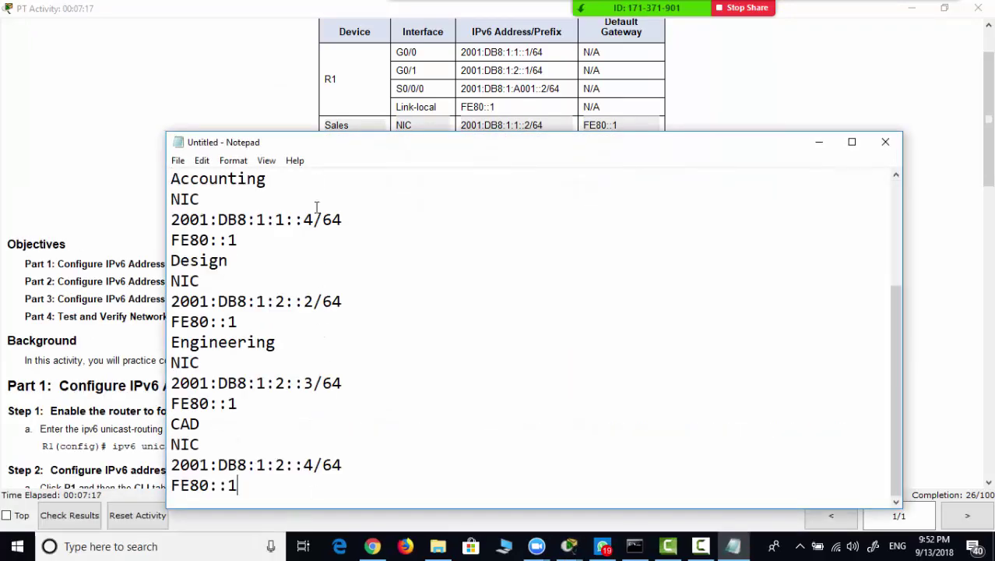
drag(328, 152, 473, 257)
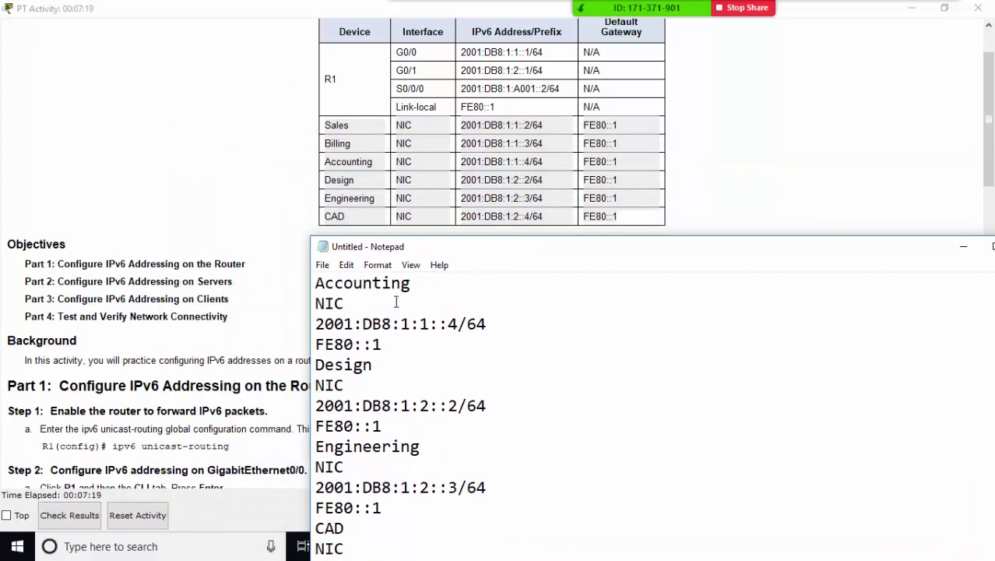
scroll(378, 336, up, 3)
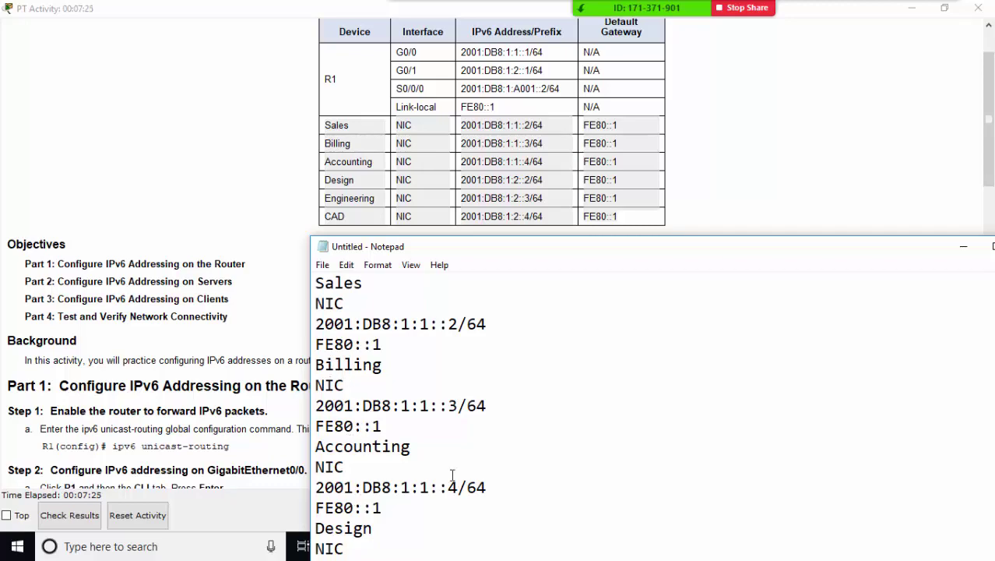
click(963, 246)
- Close R1's CLI and open the Accounting server's IP Configuration
click(912, 8)
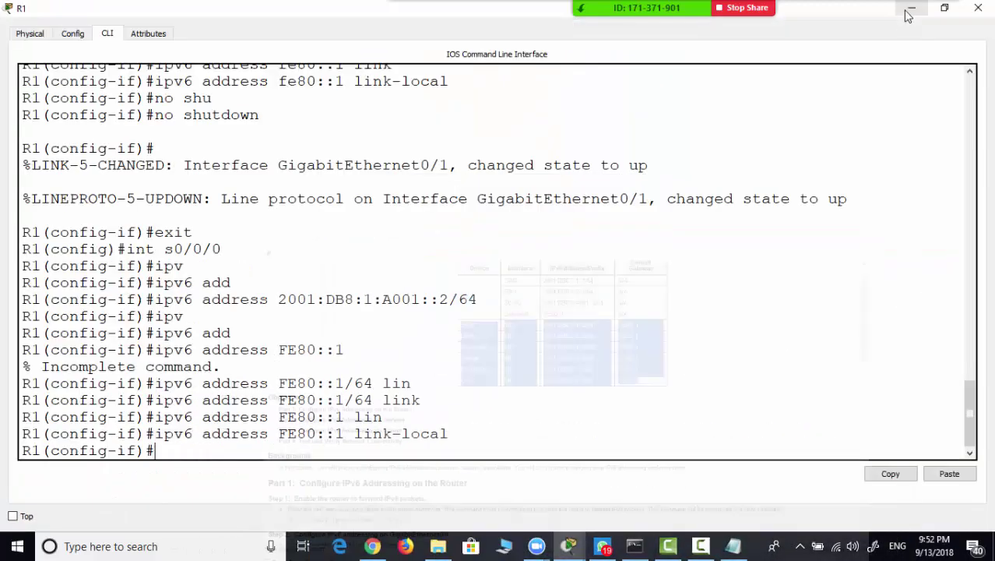
click(978, 8)
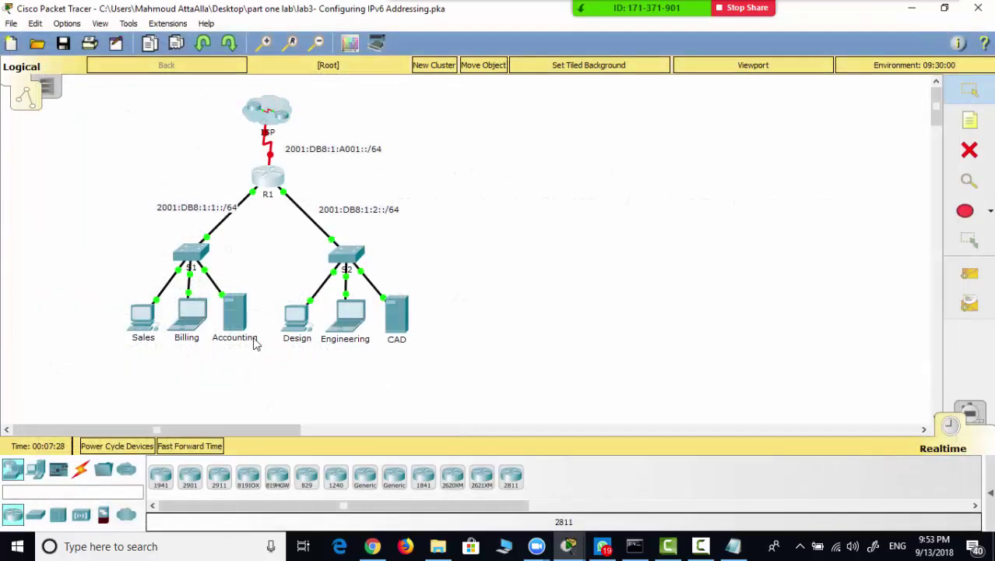
click(236, 319)
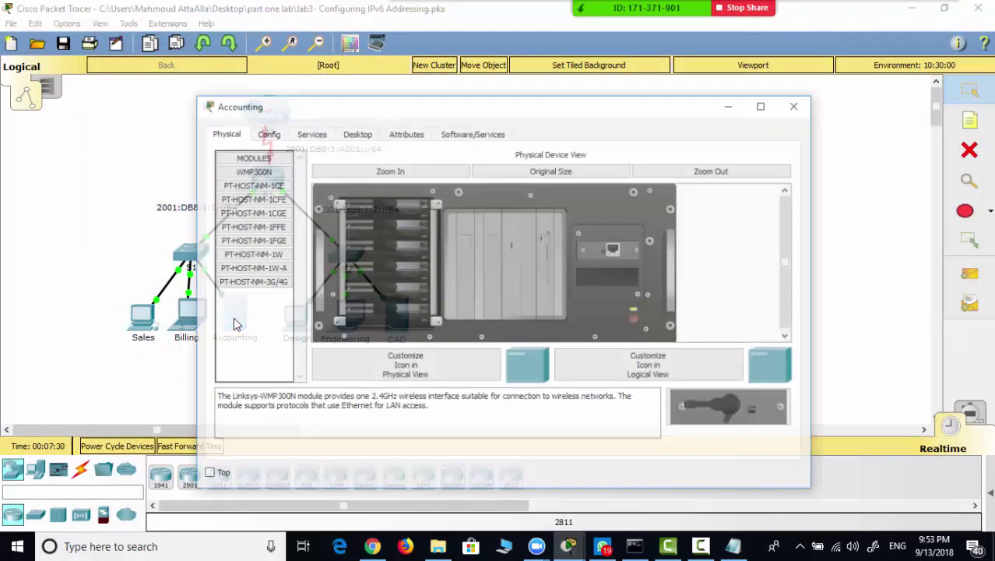
click(363, 134)
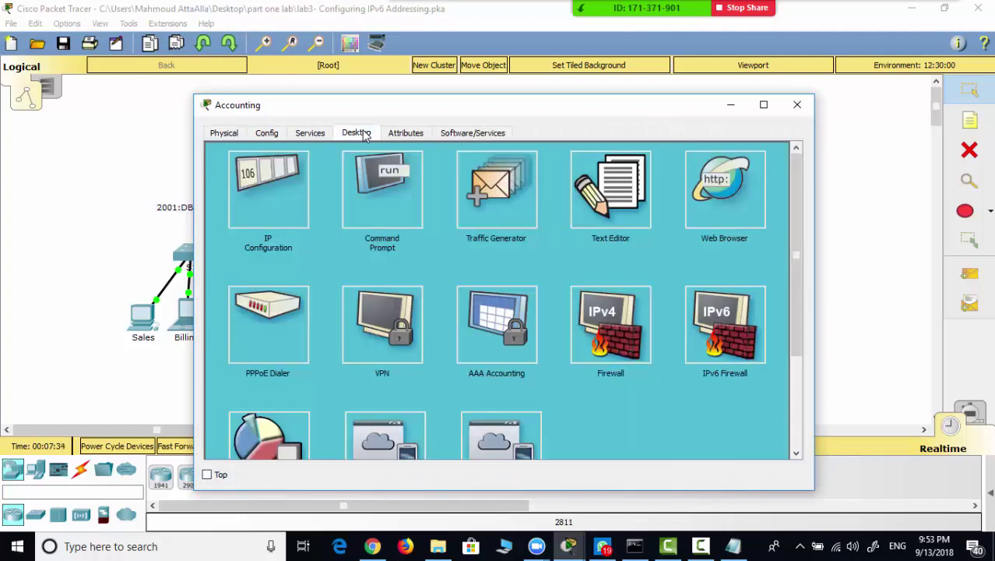
click(287, 181)
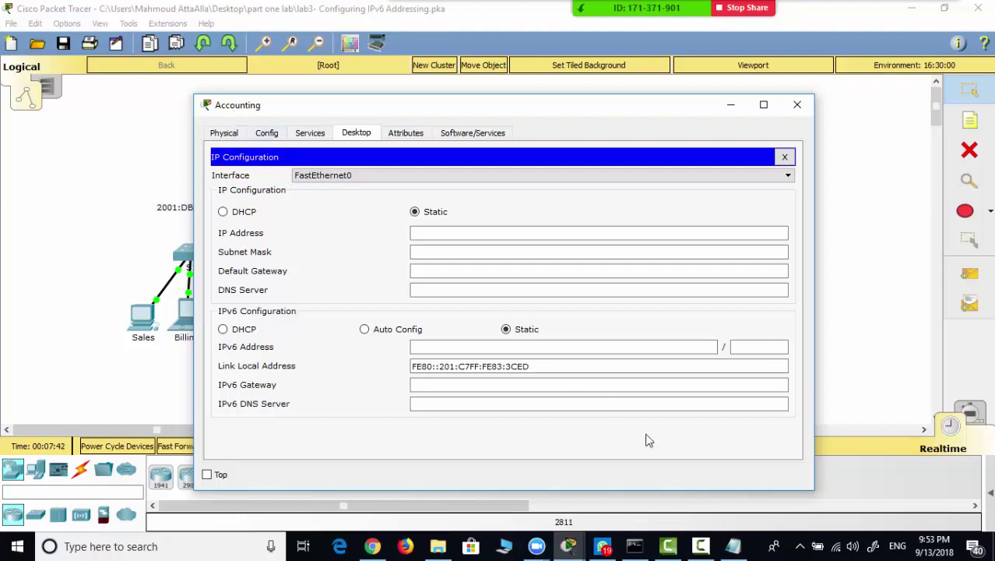
- Paste Accounting's address 2001:DB8:1:1::4 from the notes into the IPv6 Address field
click(733, 546)
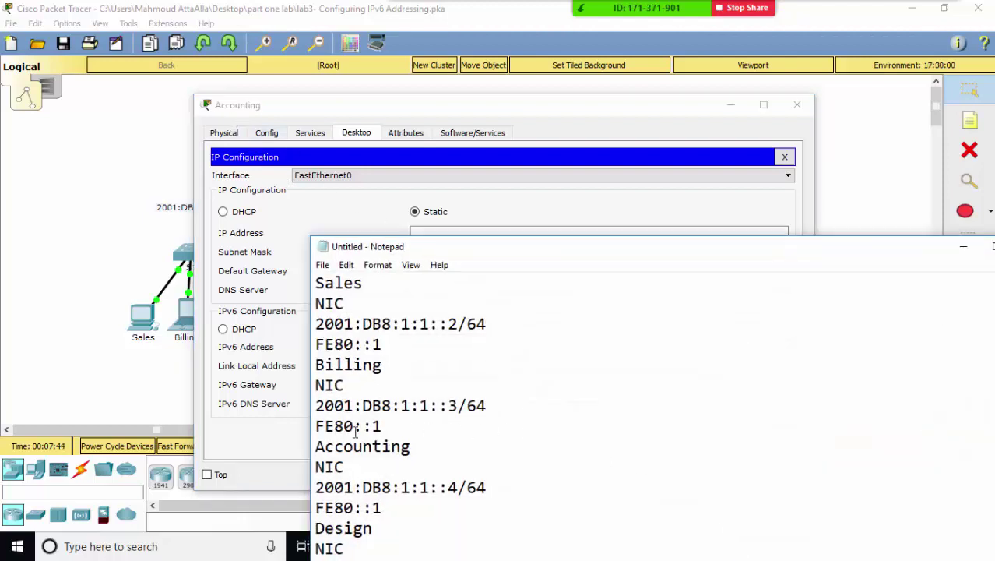
double_click(488, 486)
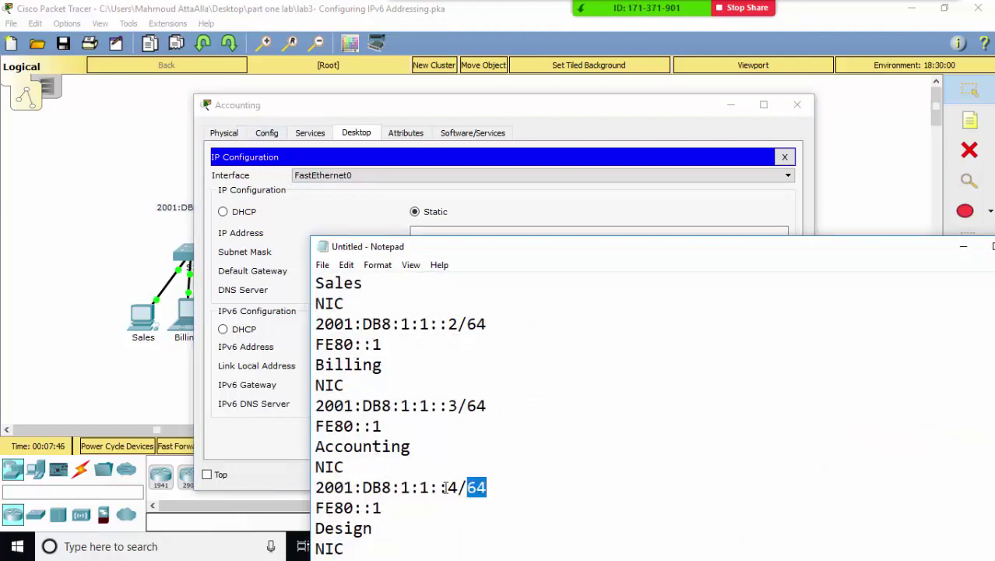
drag(446, 487, 298, 491)
key(ctrl+c)
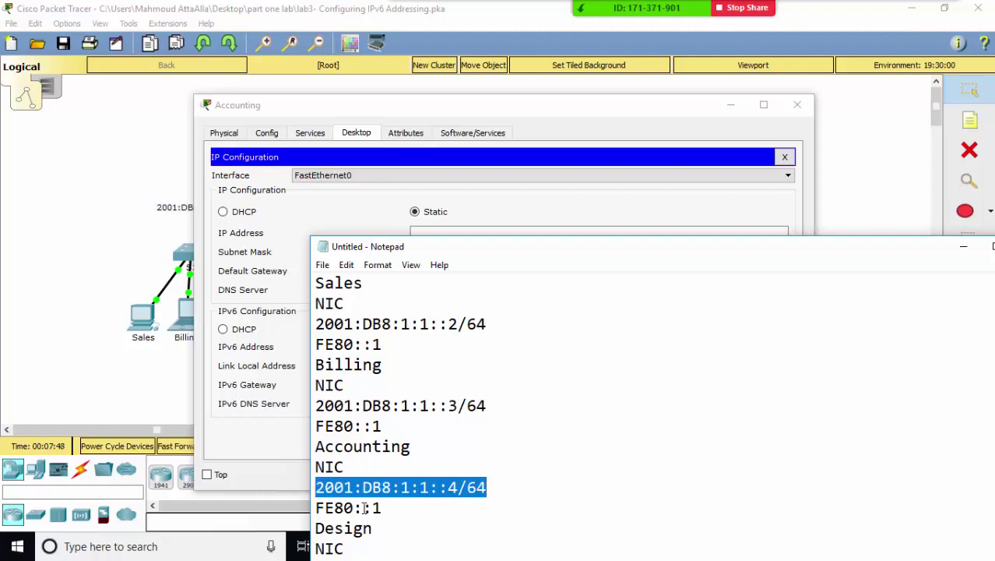
click(964, 246)
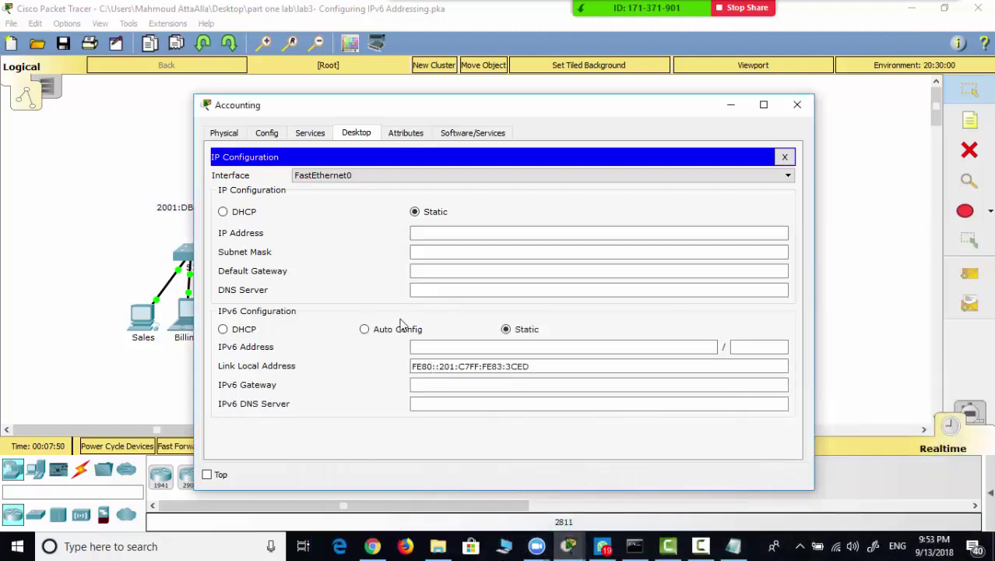
click(438, 347)
key(ctrl+v)
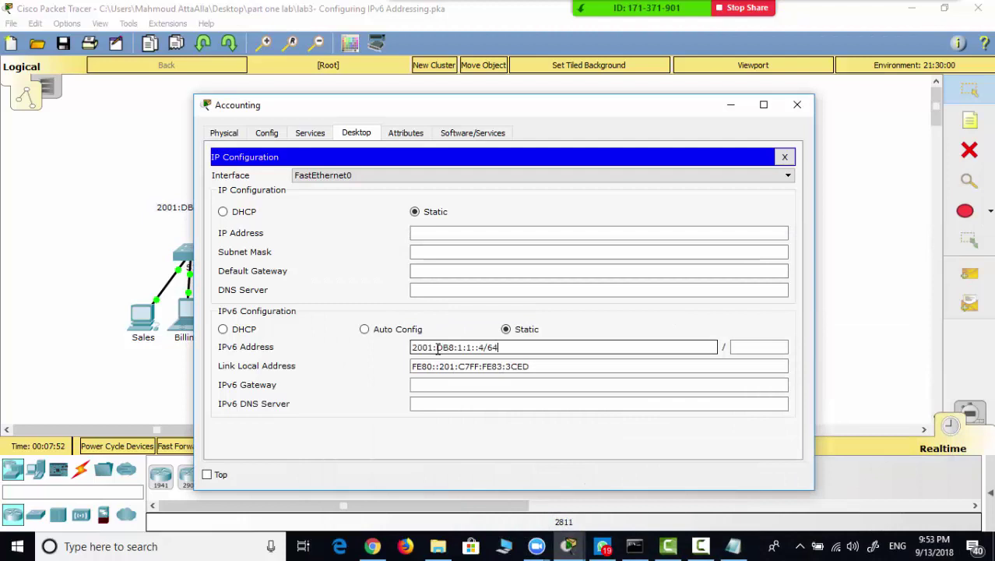
key(BackSpace)
key(BackSpace)
key(BackSpace)
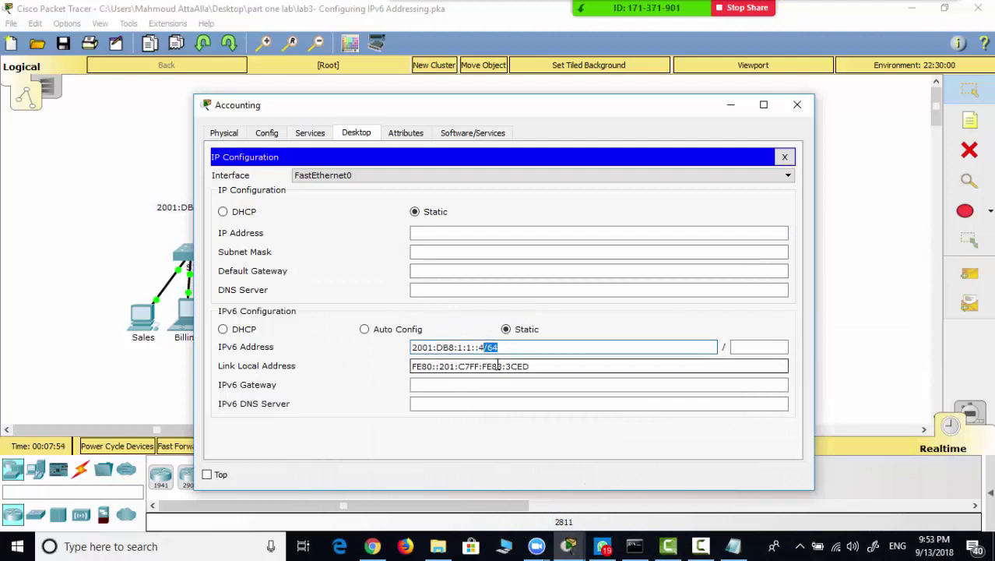
- Set prefix length 64 and gateway fe80::1 for Accounting, then close its window
click(736, 347)
text(/64)
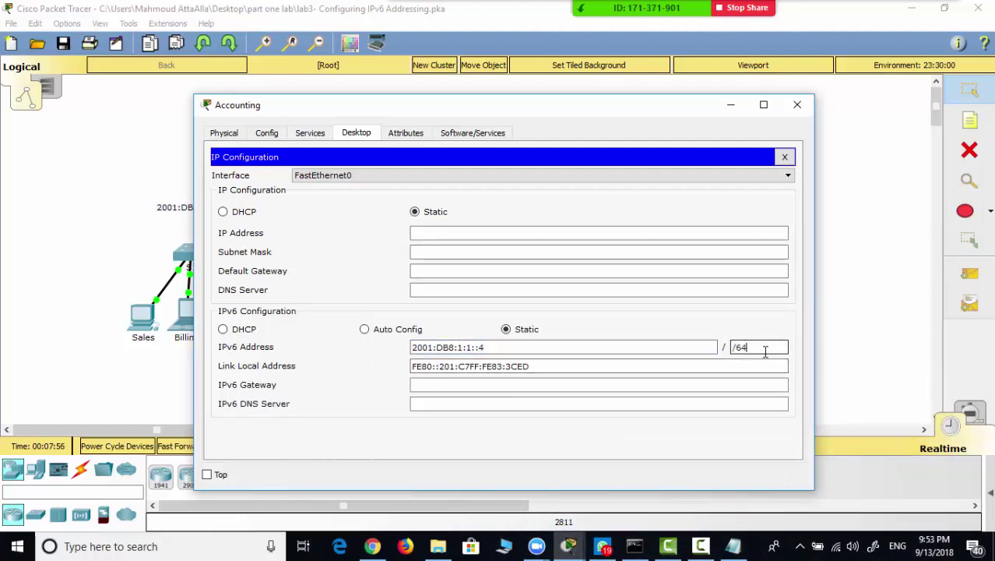
click(732, 347)
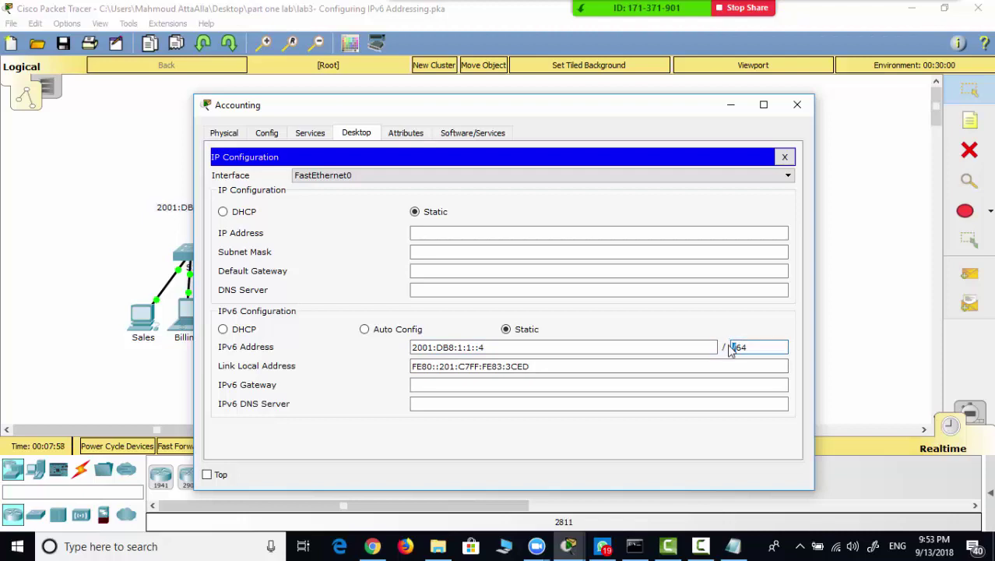
key(Delete)
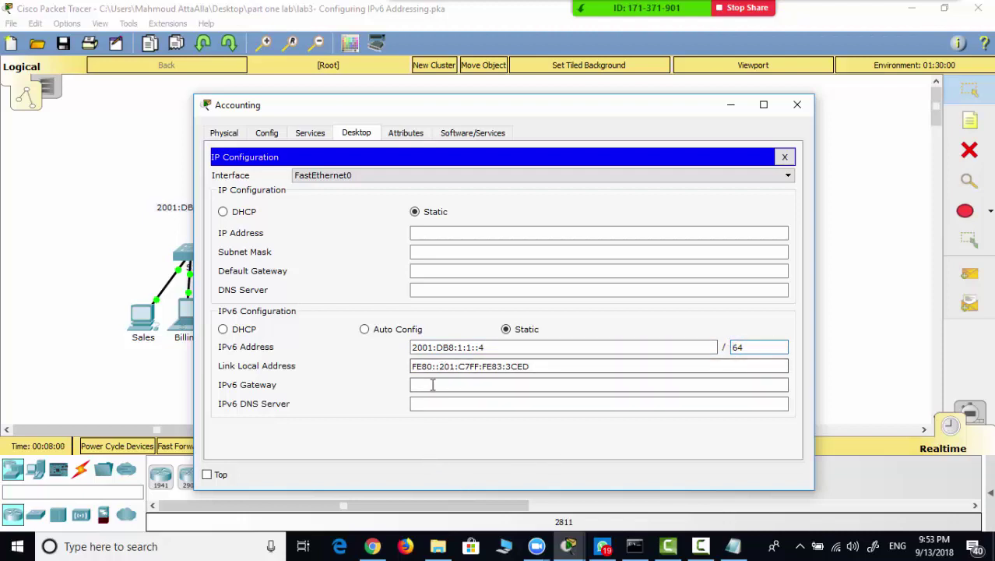
click(429, 378)
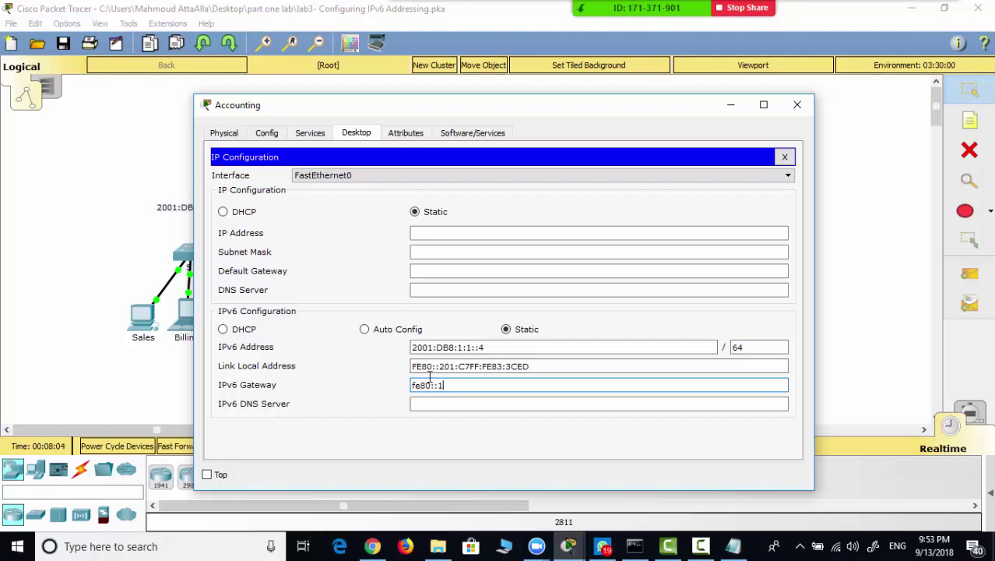
click(797, 105)
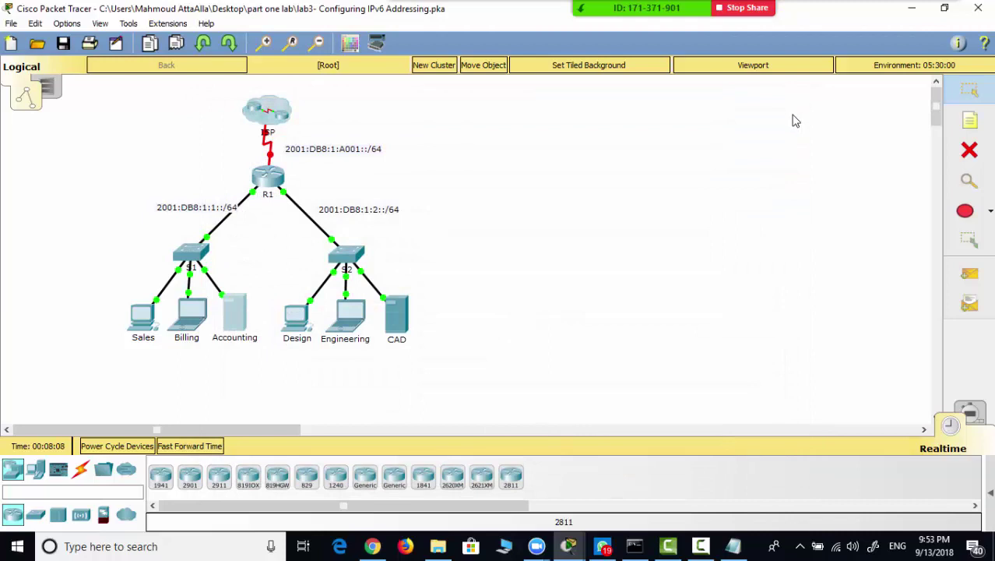
- Delete the finished Accounting entry from the Notepad notes
click(733, 546)
click(375, 507)
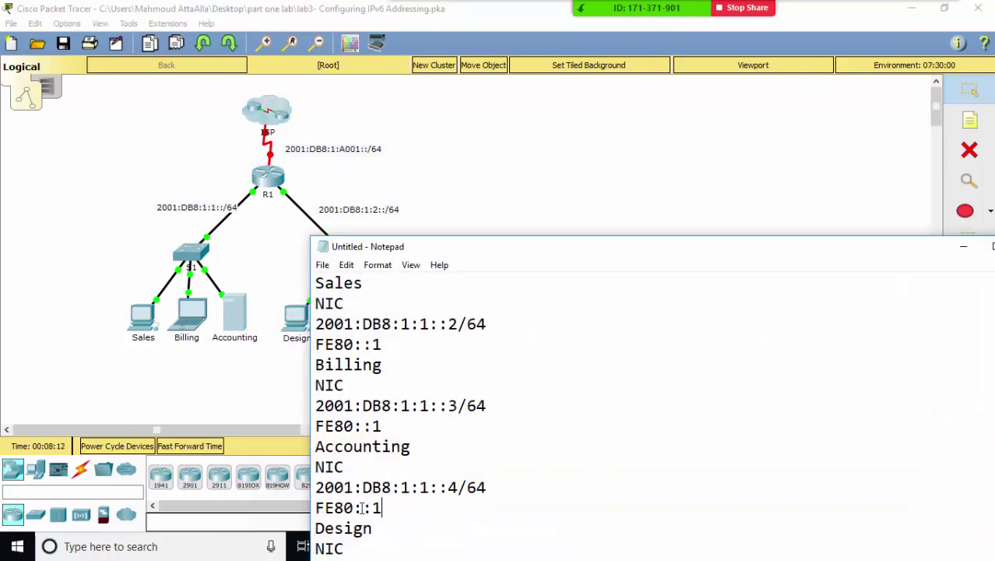
drag(382, 508, 298, 454)
key(Delete)
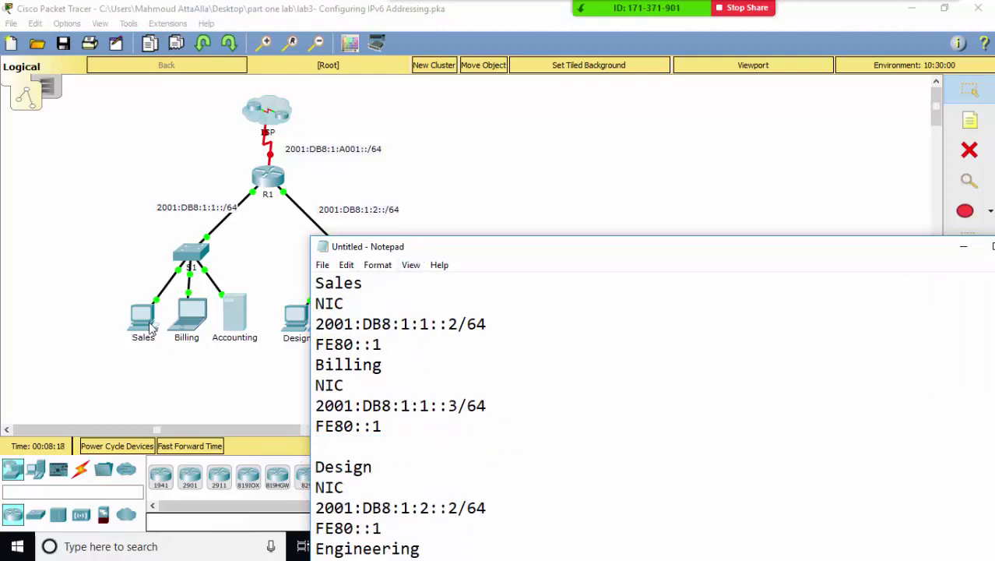
- Open the Sales PC's IP Configuration settings
click(150, 327)
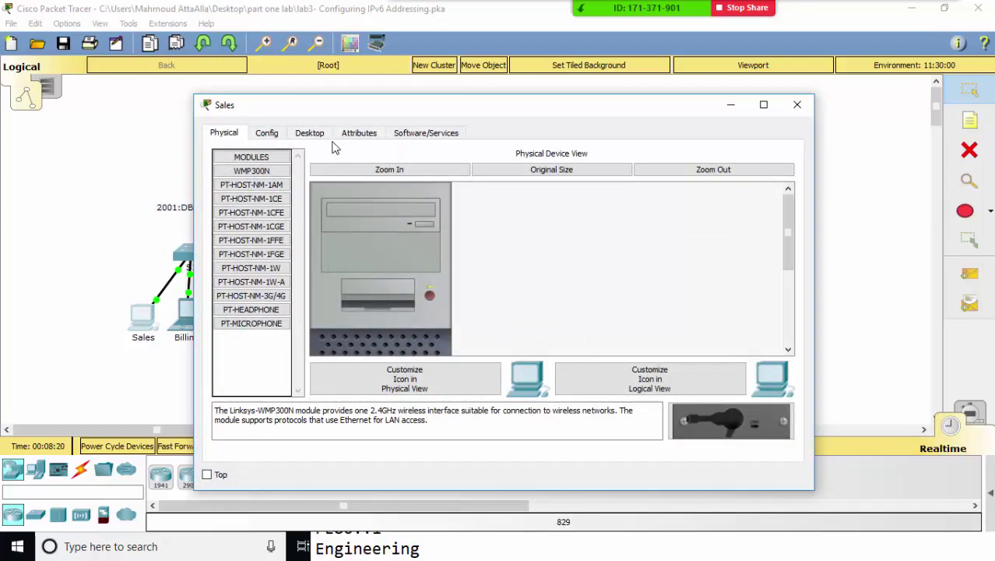
click(315, 134)
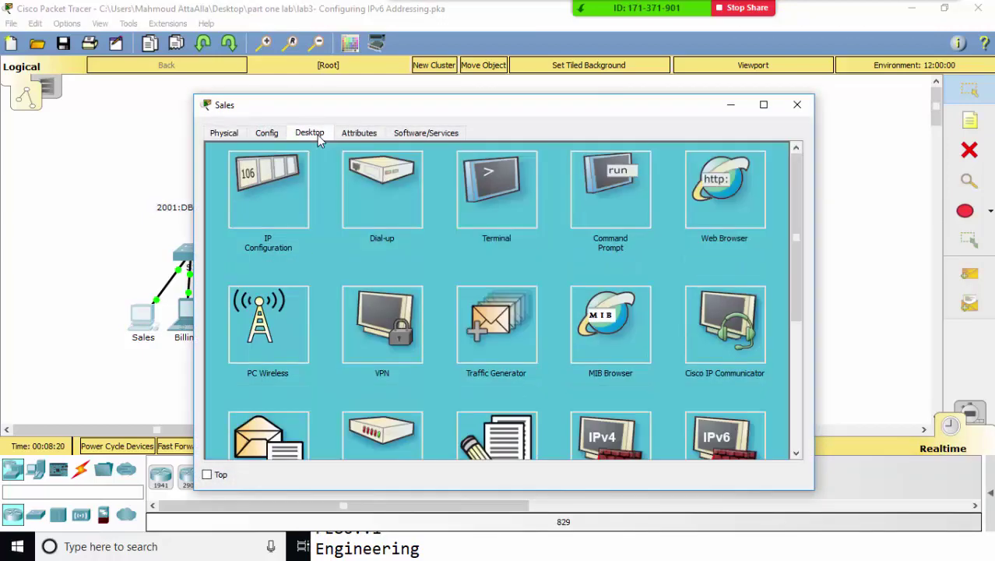
click(281, 177)
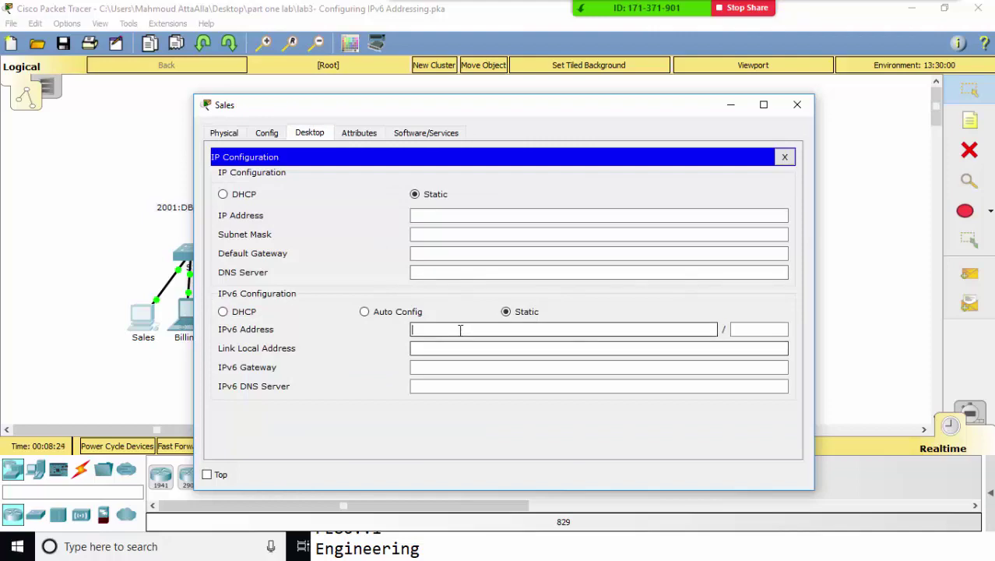
key(alt+F4)
key(alt+Tab)
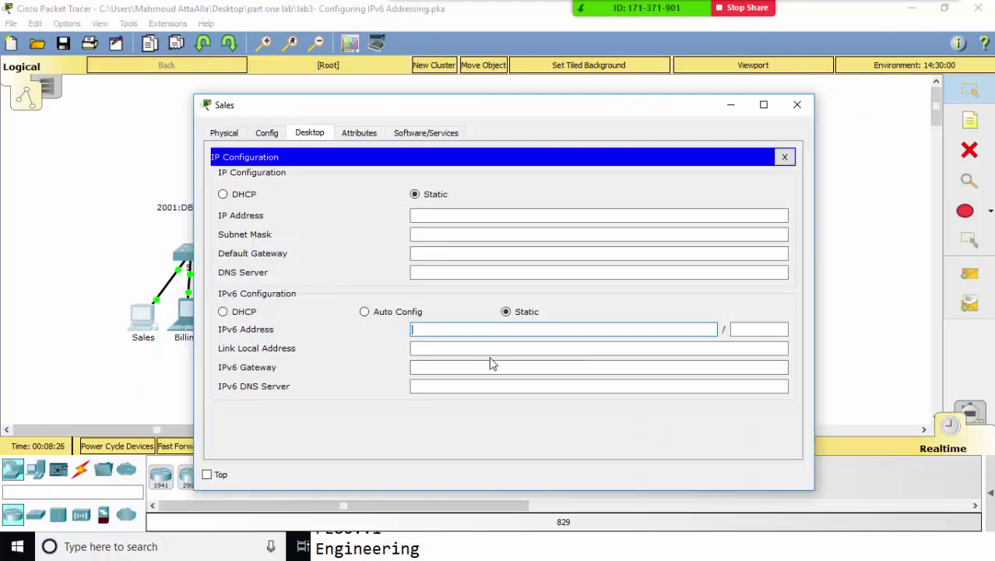
- Give Sales IPv6 2001:DB8:1:1::2/64 with gateway fe80::1 and close its window
click(526, 544)
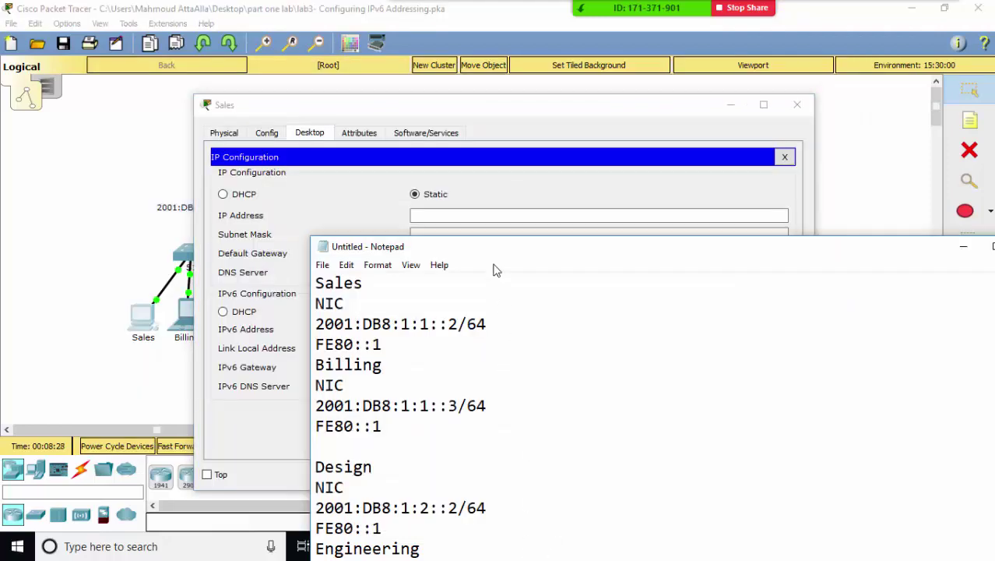
drag(316, 324, 484, 328)
key(ctrl+x)
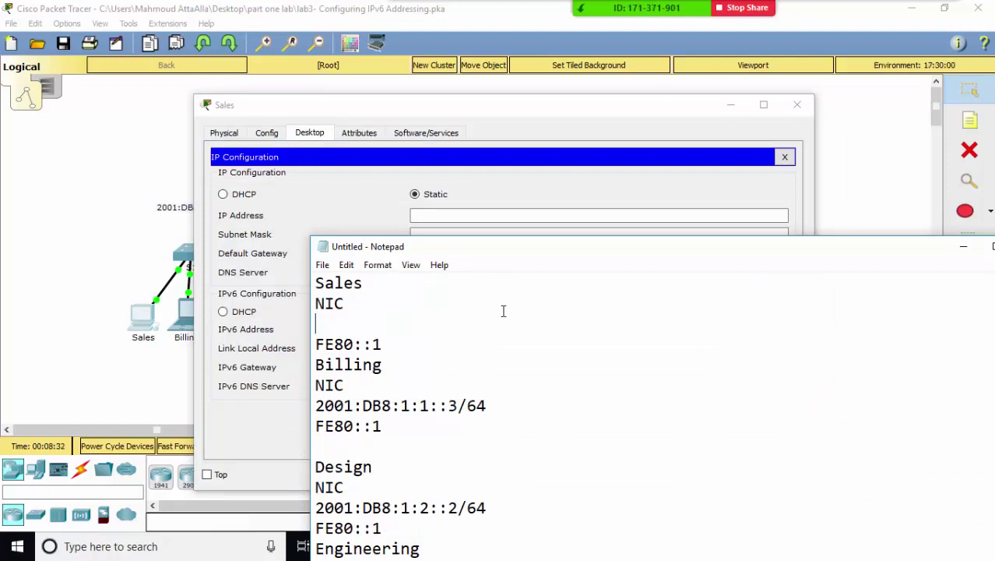
click(963, 246)
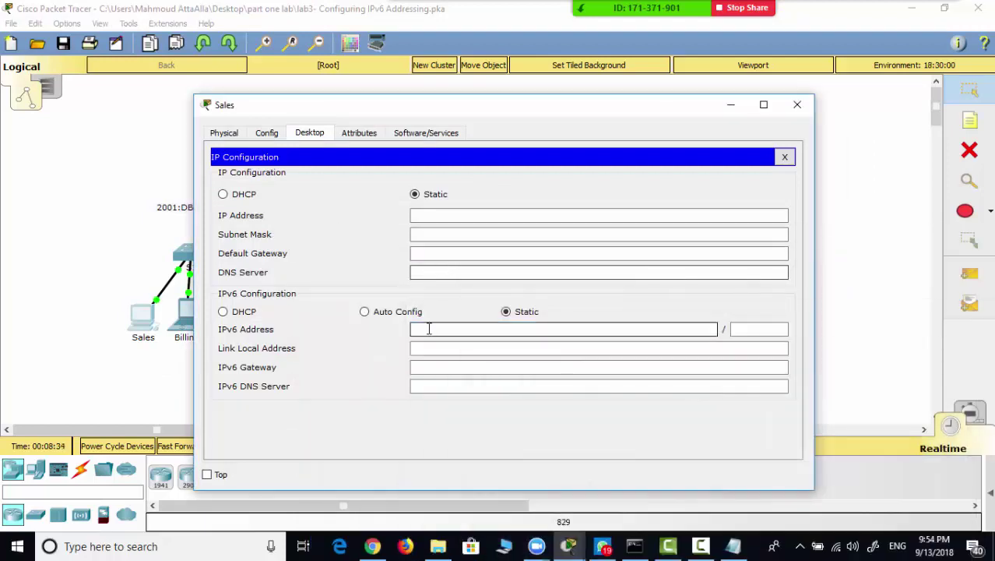
key(ctrl+v)
key(BackSpace)
key(BackSpace)
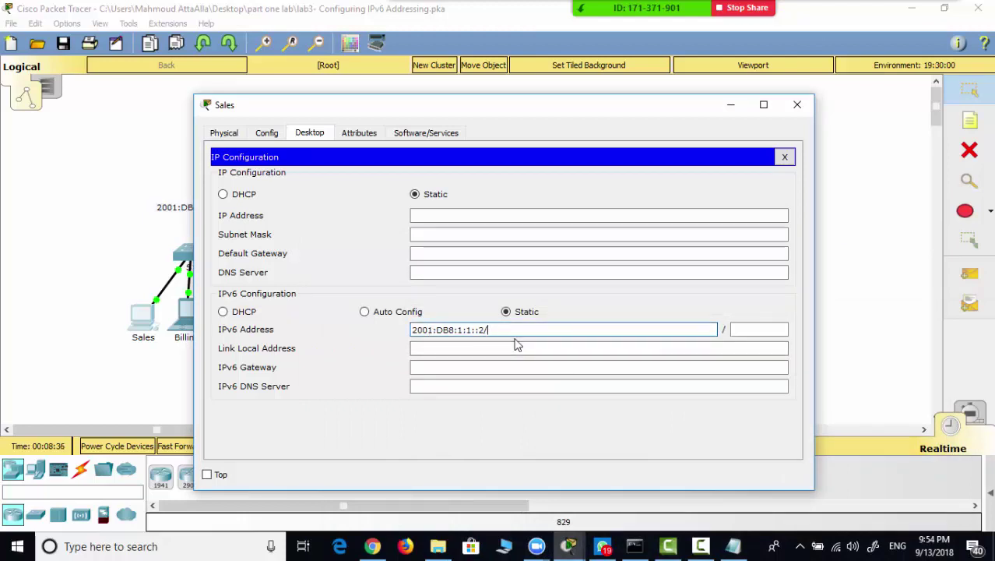
key(Tab)
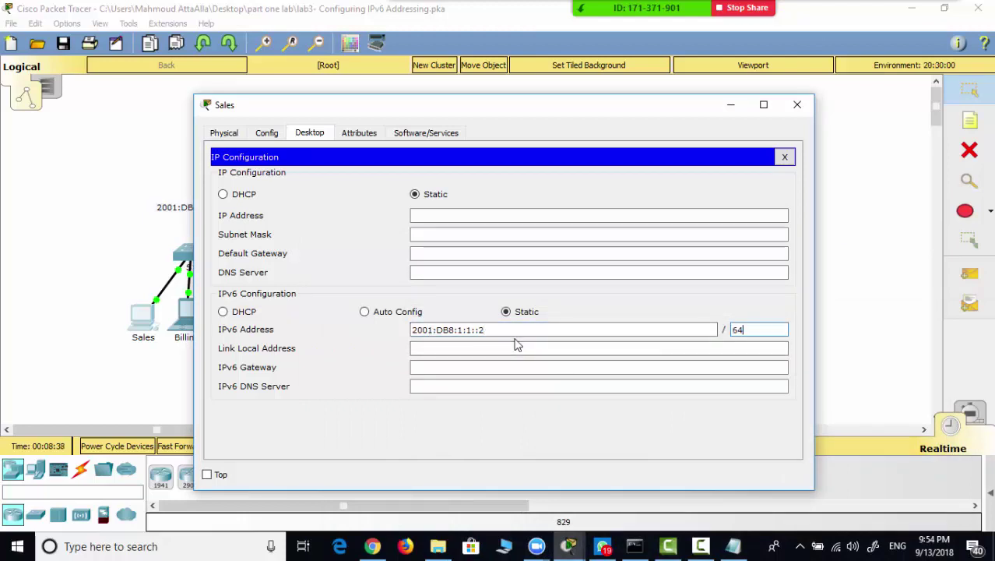
click(516, 344)
key(Tab)
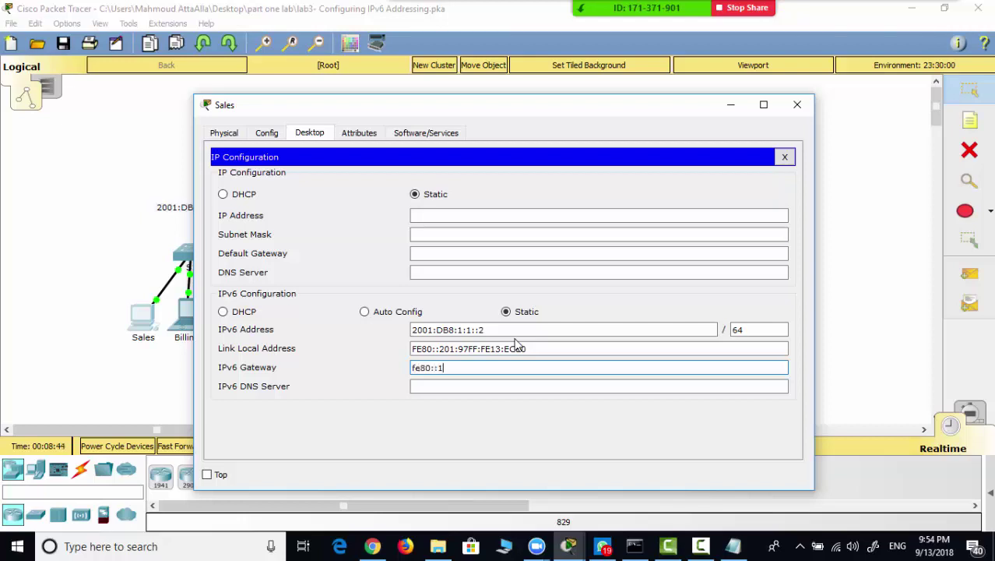
click(801, 106)
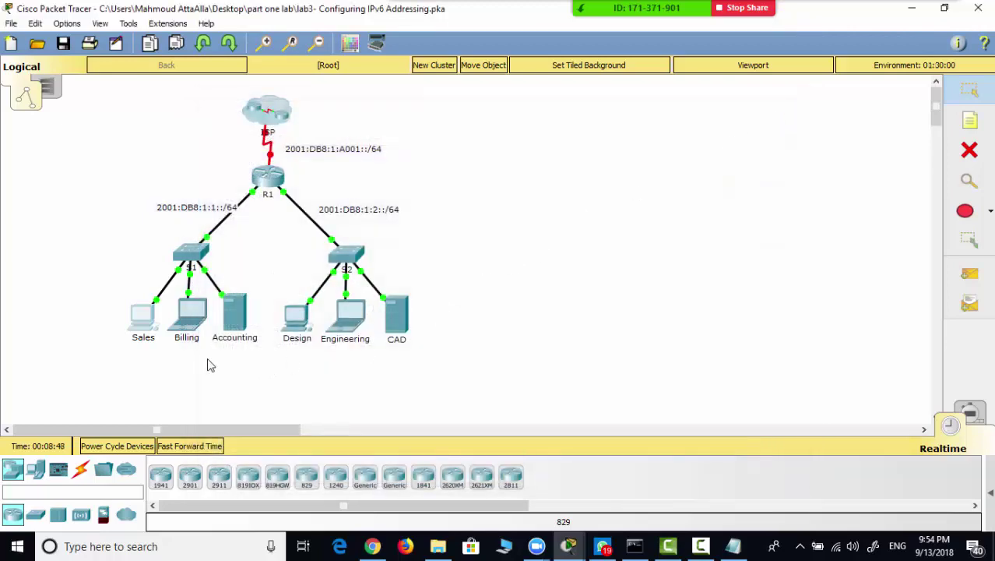
- Clear the finished Sales entries from the notes and select Billing's address 2001:DB8:1:1::3
click(187, 318)
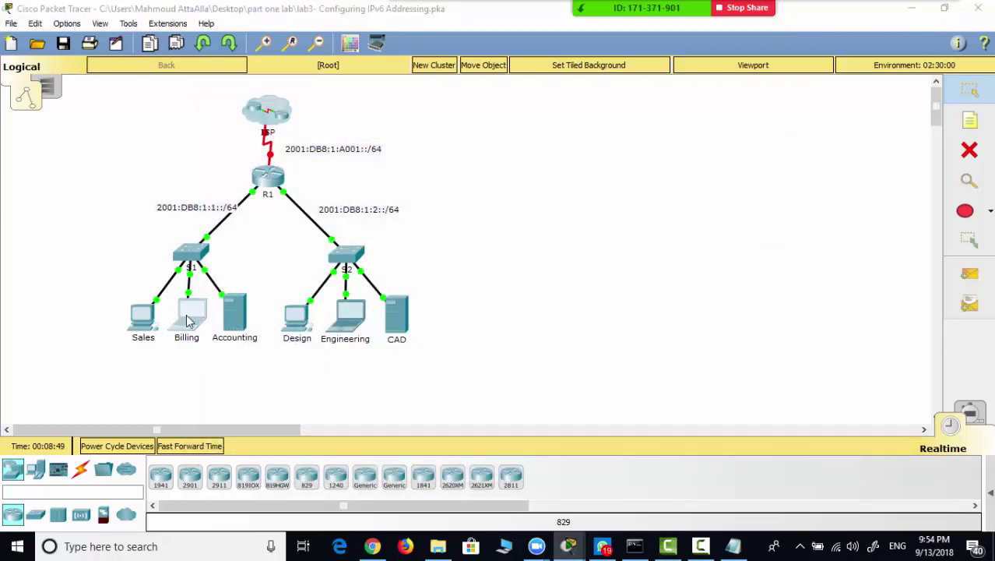
click(733, 546)
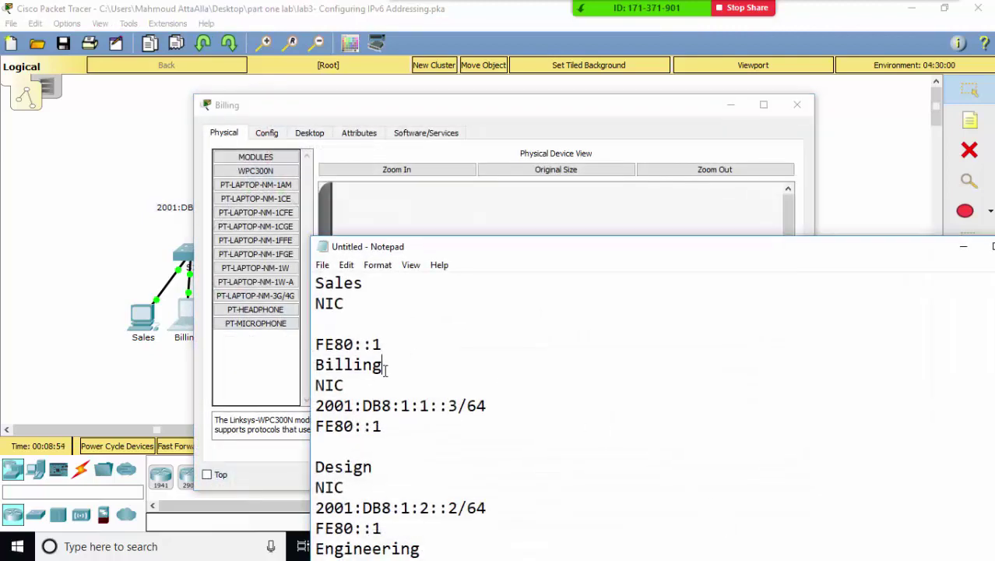
drag(383, 348, 296, 265)
key(BackSpace)
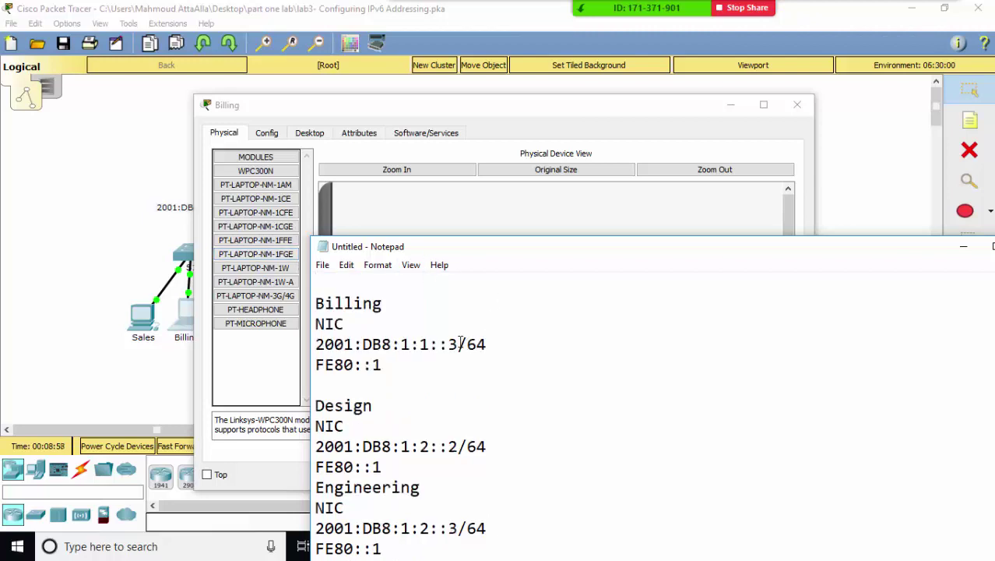
drag(458, 343, 315, 343)
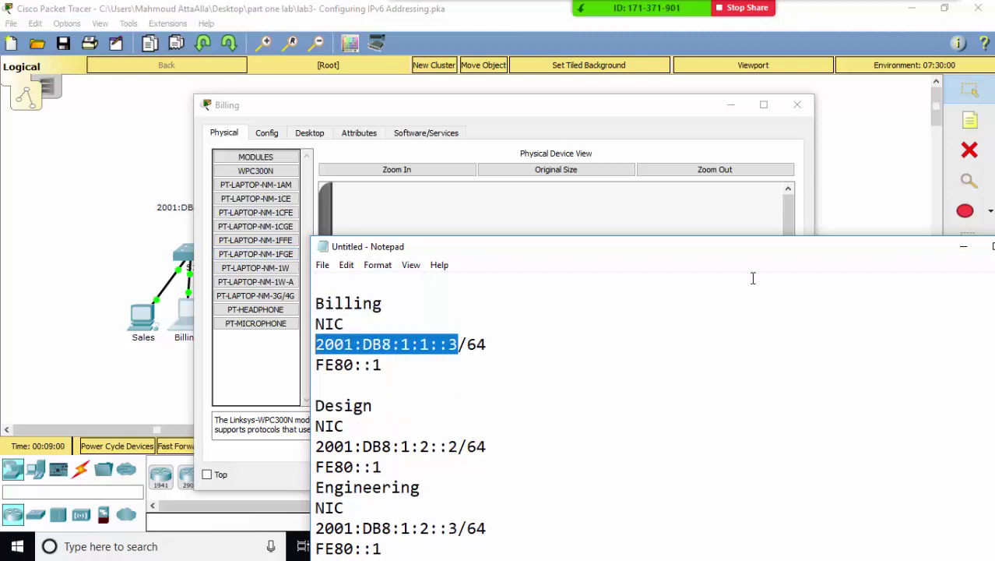
- Enter 2001:DB8:1:1::3/64 with gateway fe80::1 in Billing's IP Configuration and close it
click(964, 246)
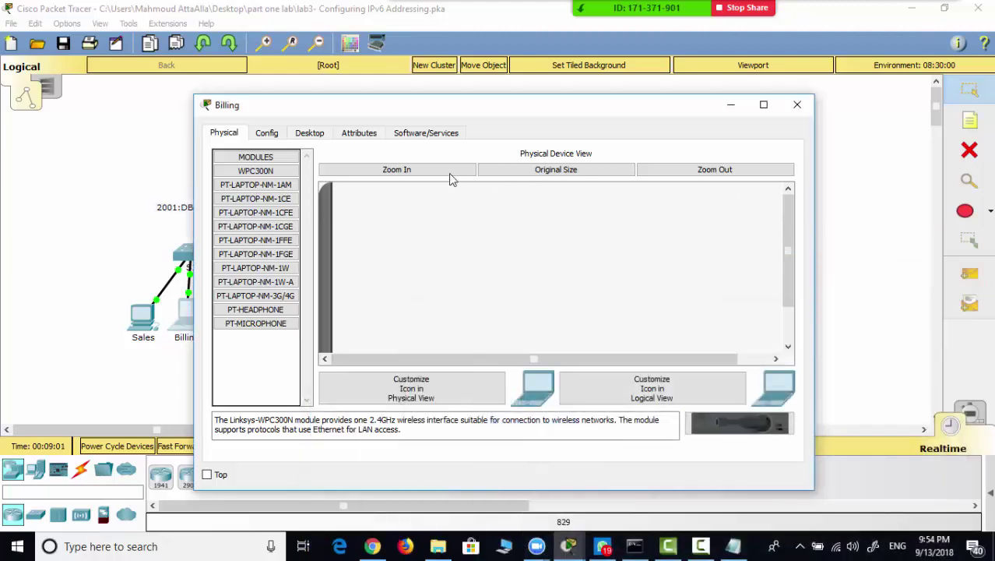
click(318, 136)
click(293, 205)
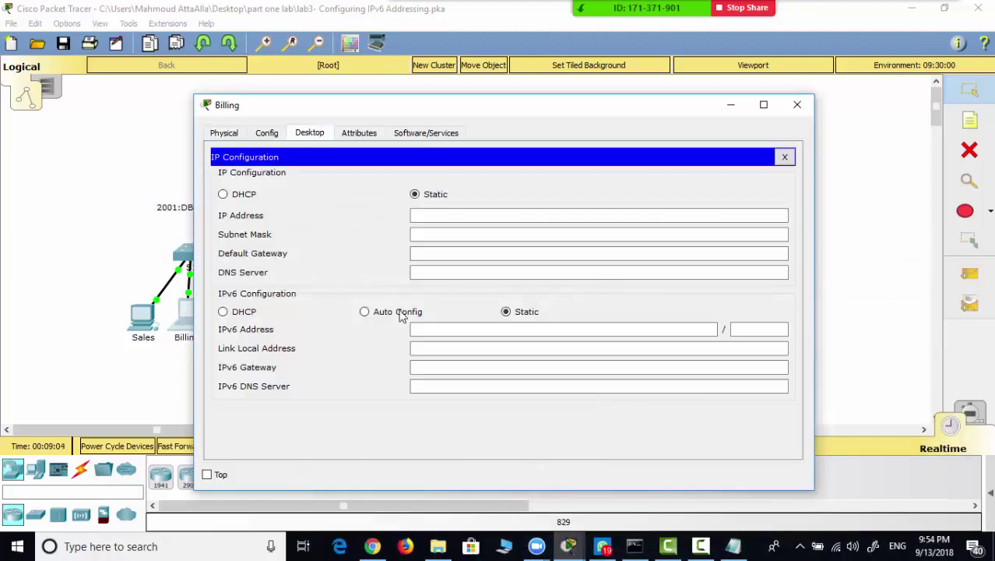
click(421, 328)
key(ctrl+v)
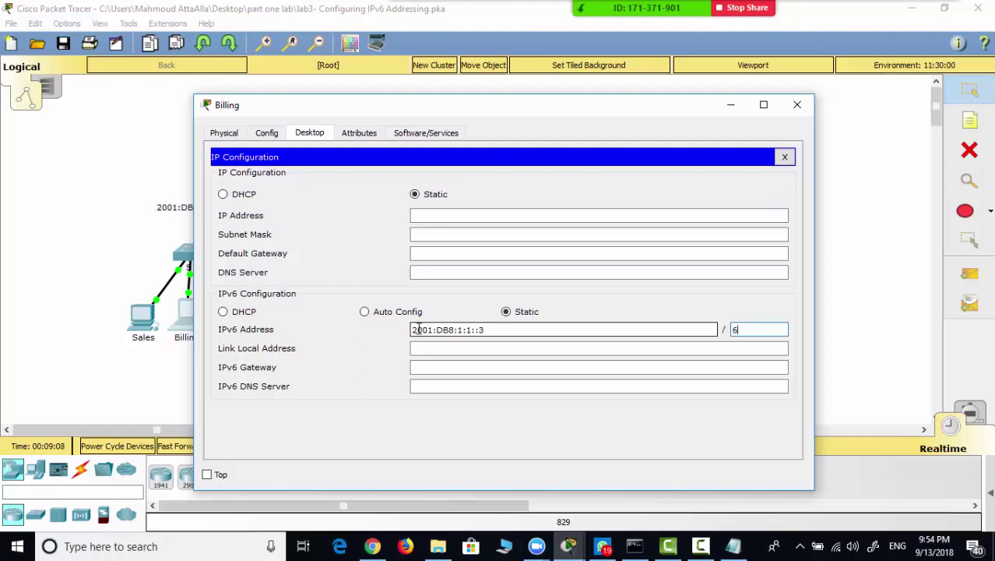
key(Tab)
key(Tab)
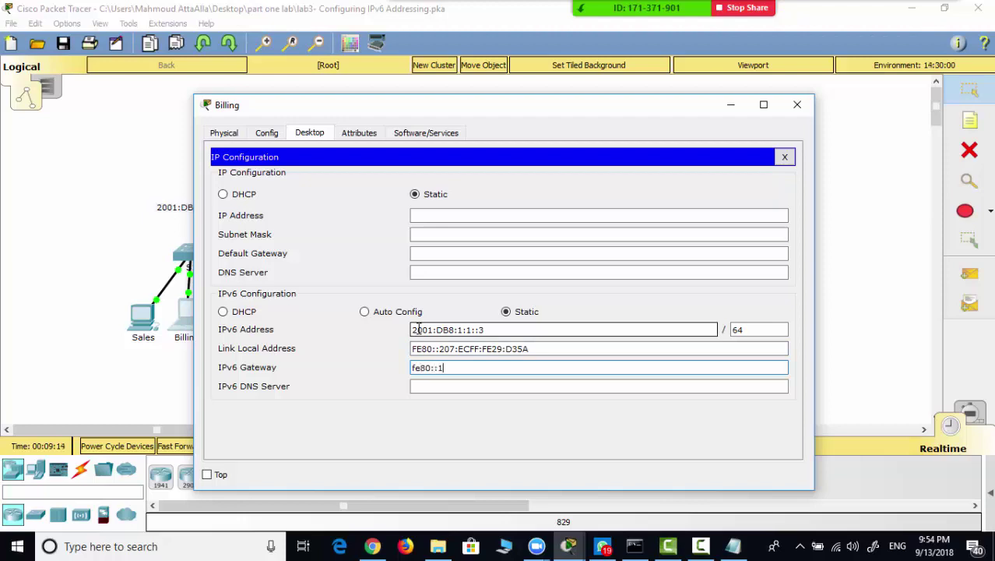
text(fe80::1)
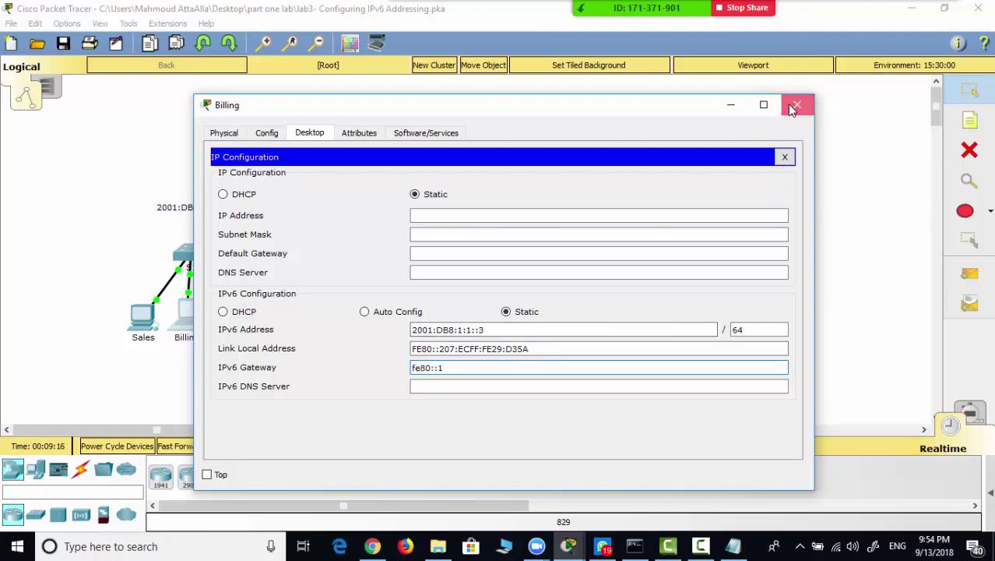
click(792, 108)
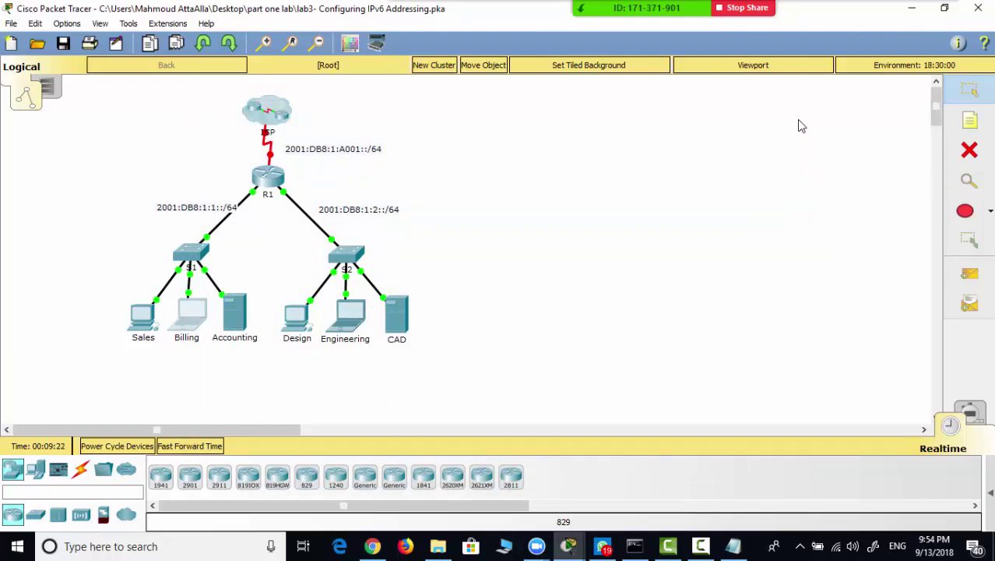
- Open Design's IP Configuration and select its address 2001:DB8:1:2::2 in the notes
click(295, 318)
click(310, 134)
click(283, 204)
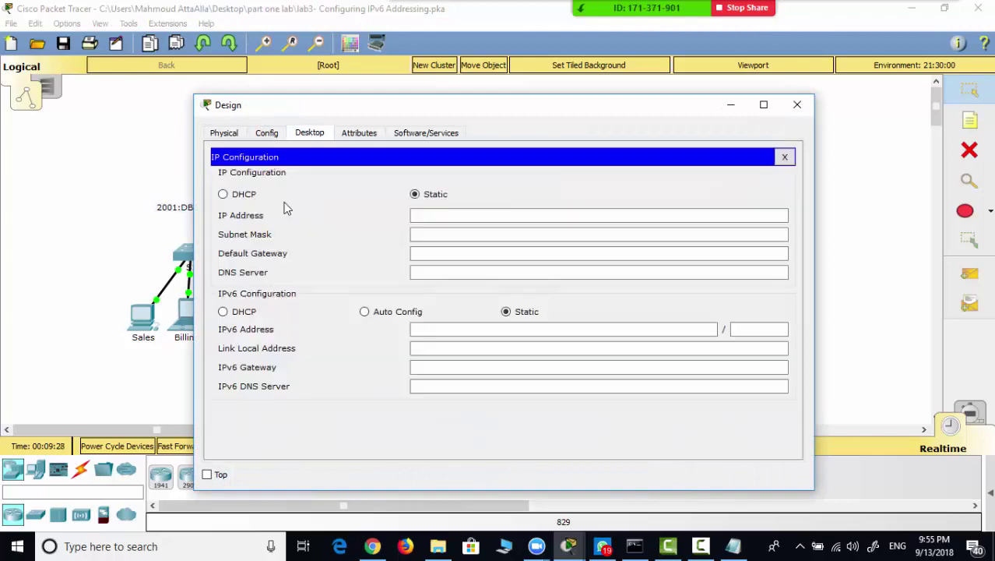
click(733, 546)
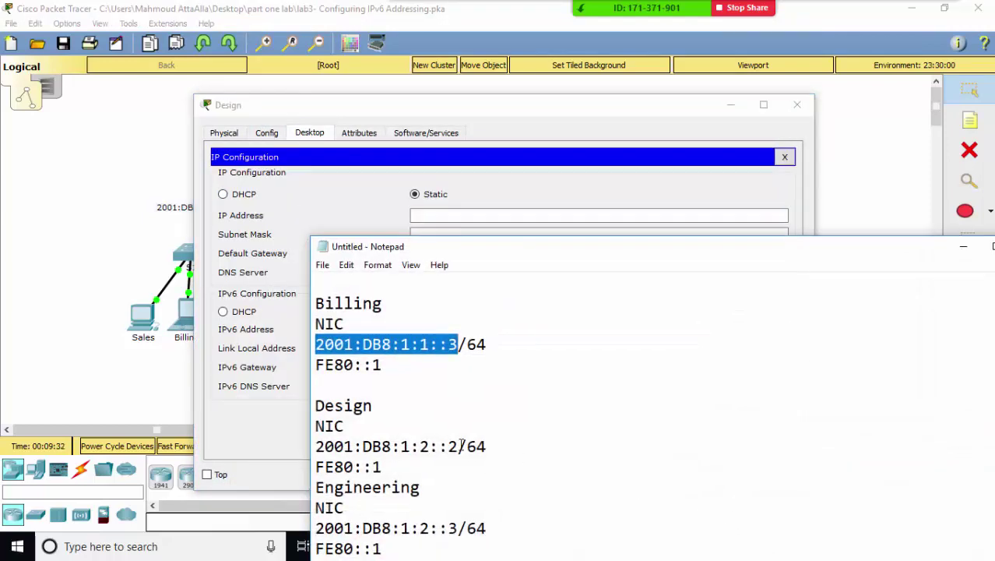
drag(462, 445, 315, 448)
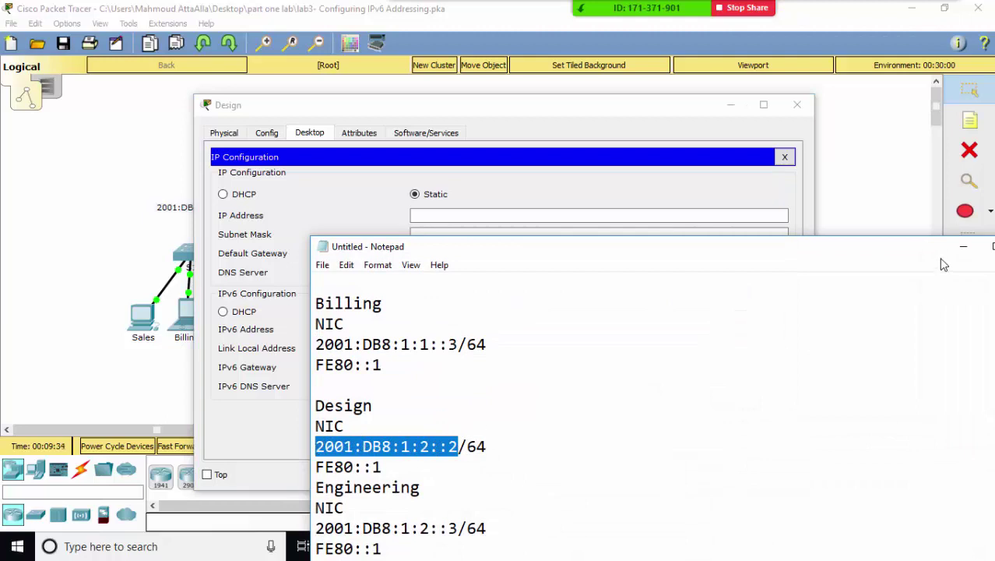
click(964, 246)
- Enter 2001:DB8:1:2::2, prefix 64 and gateway fe80::1 for Design, then close it
click(482, 329)
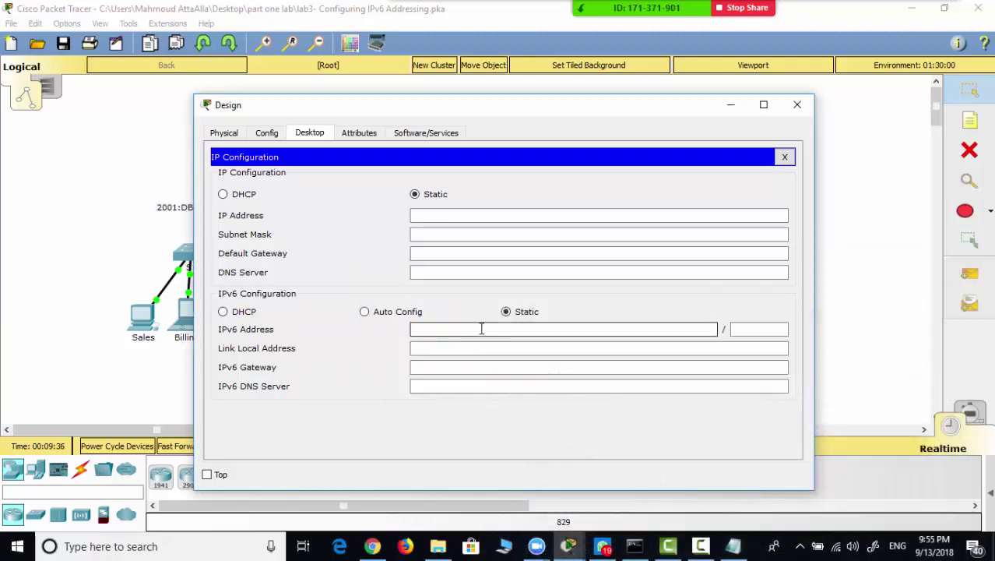
key(ctrl+v)
click(754, 329)
text(6)
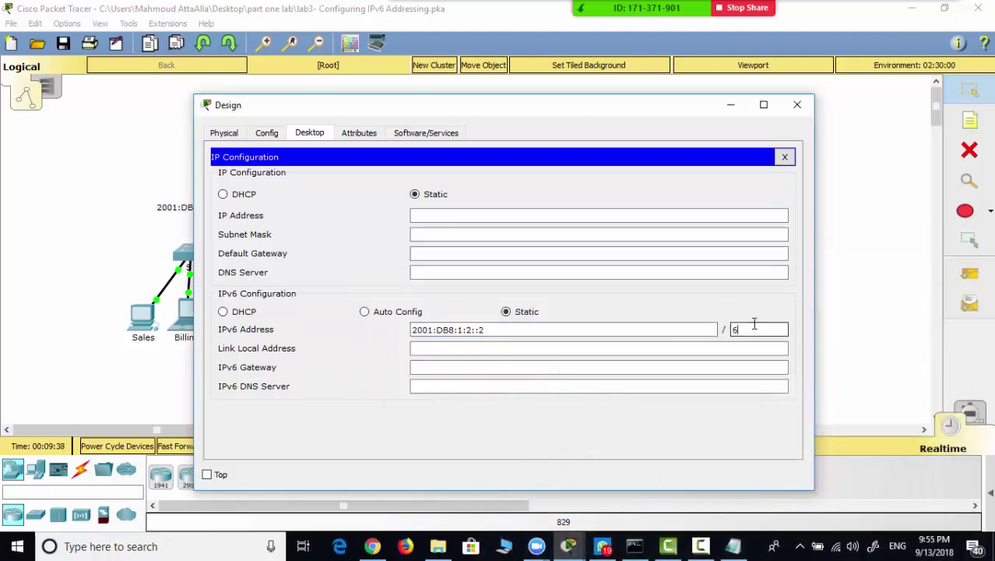
text(4)
click(549, 367)
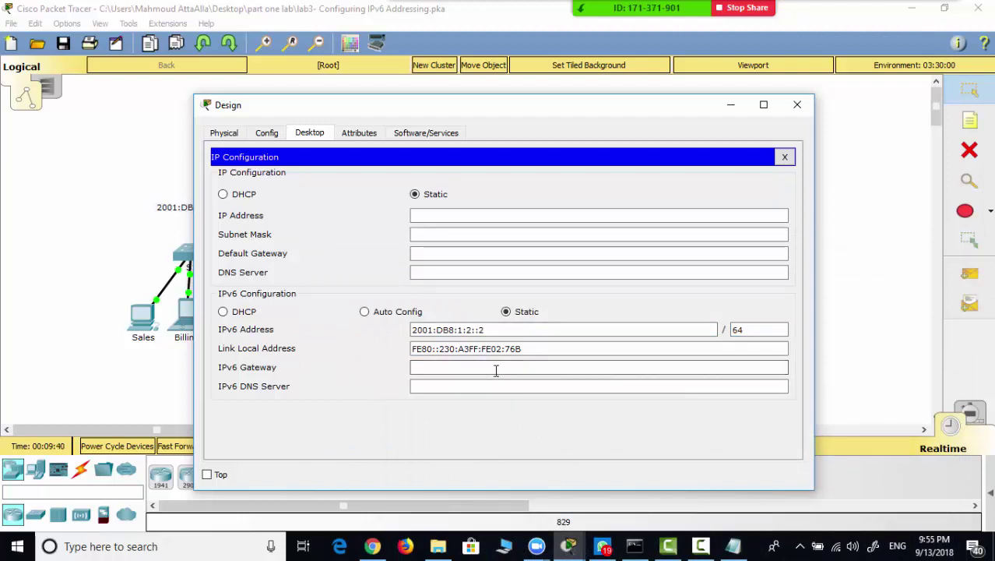
click(496, 371)
text(fe80::1)
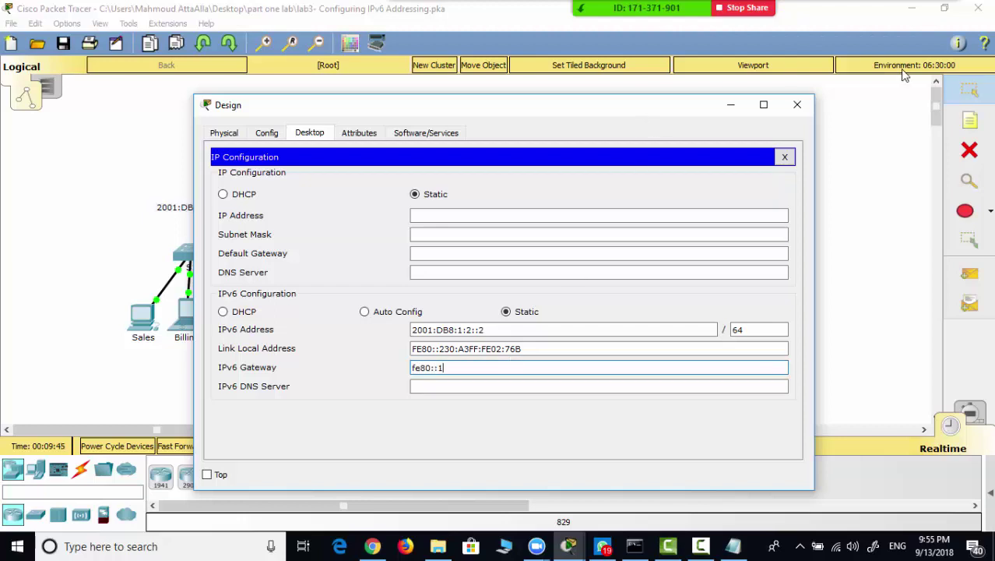
click(798, 104)
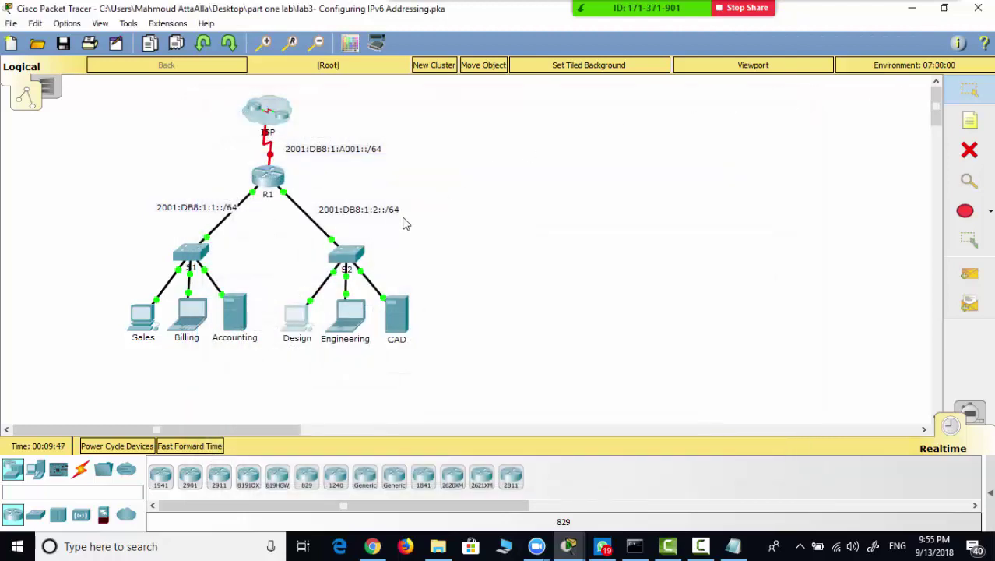
- Remove the finished Billing and Design notes and select Engineering's address 2001:DB8:1:2::3
click(354, 333)
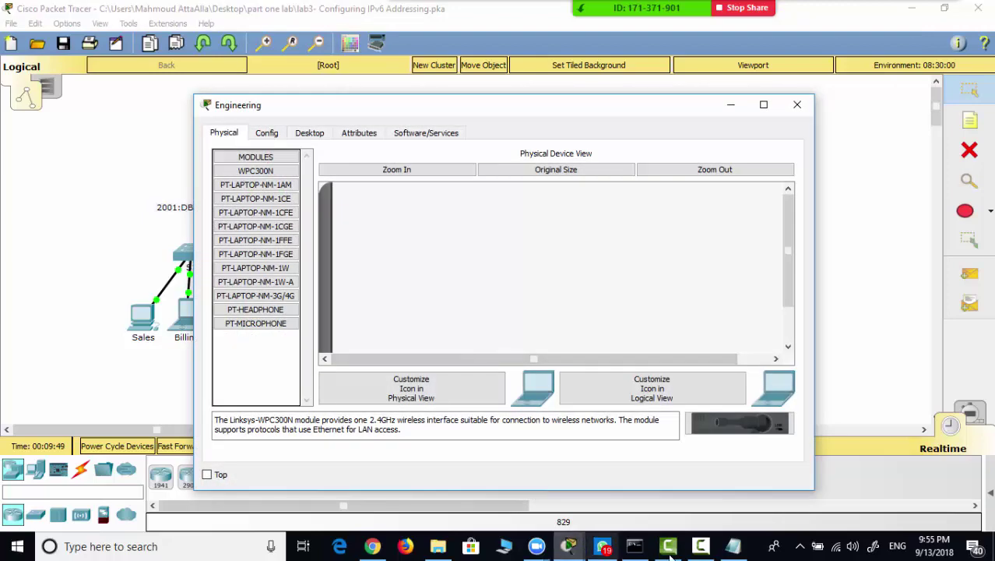
click(733, 546)
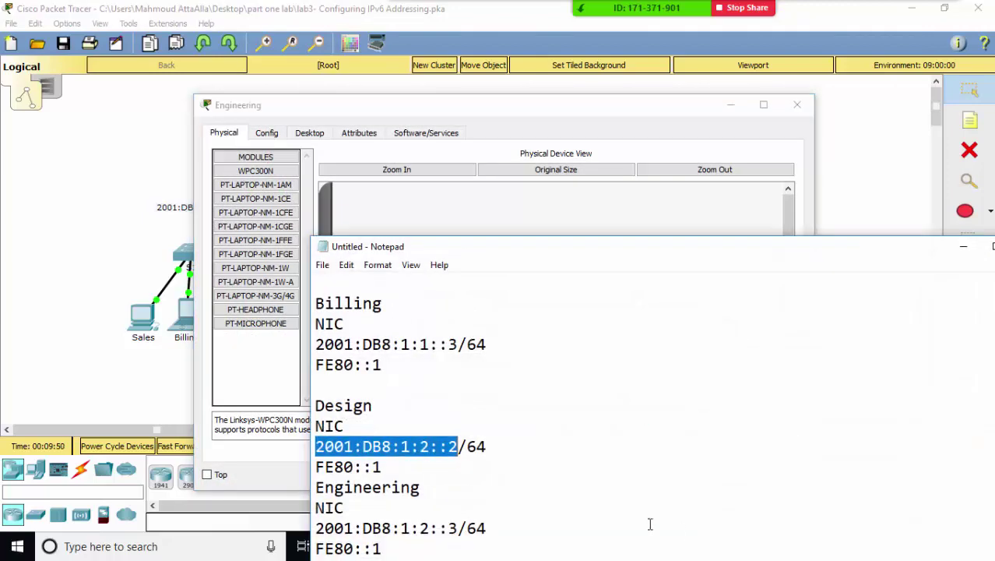
click(400, 427)
drag(423, 476, 293, 283)
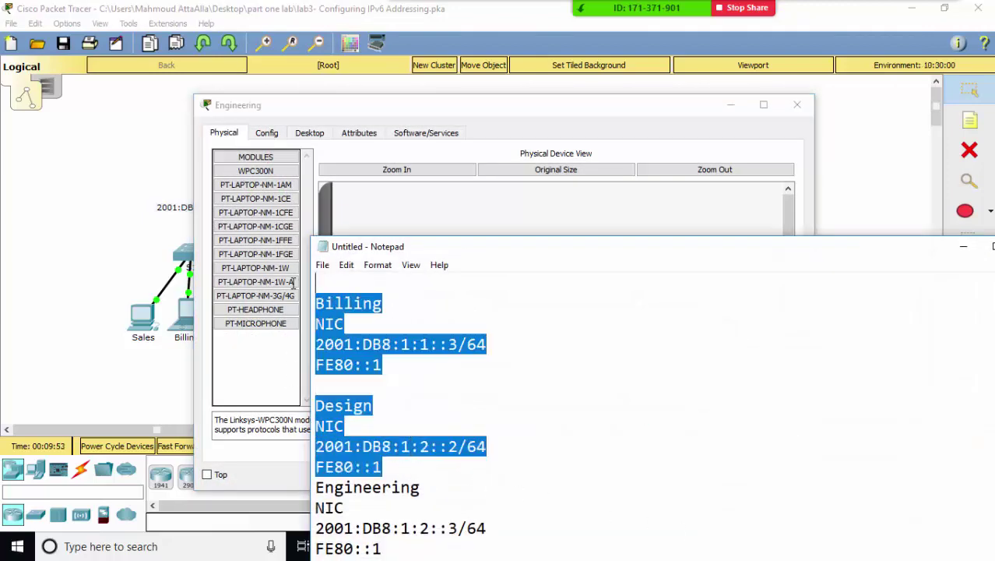
key(Delete)
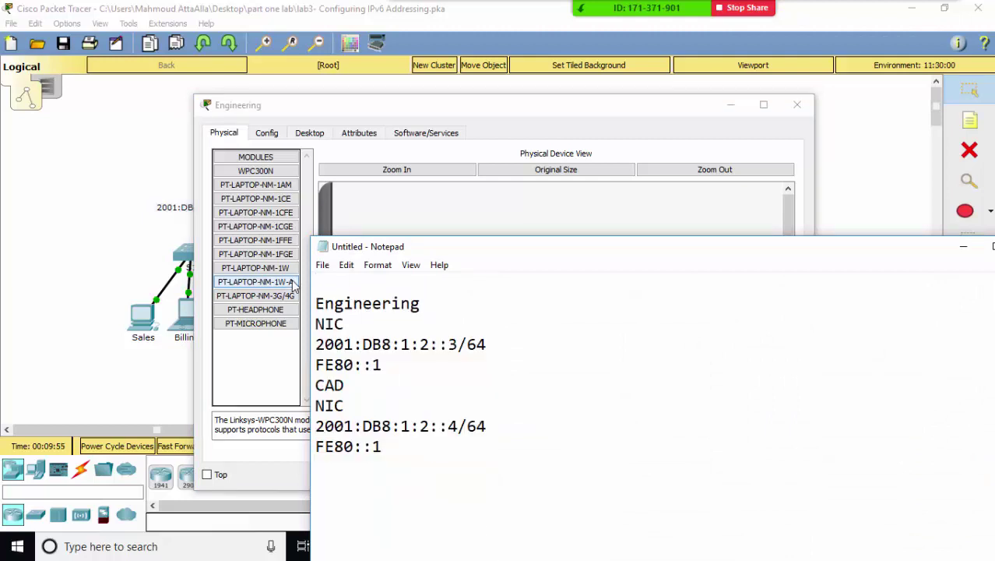
click(459, 344)
drag(458, 343, 302, 341)
key(ctrl+c)
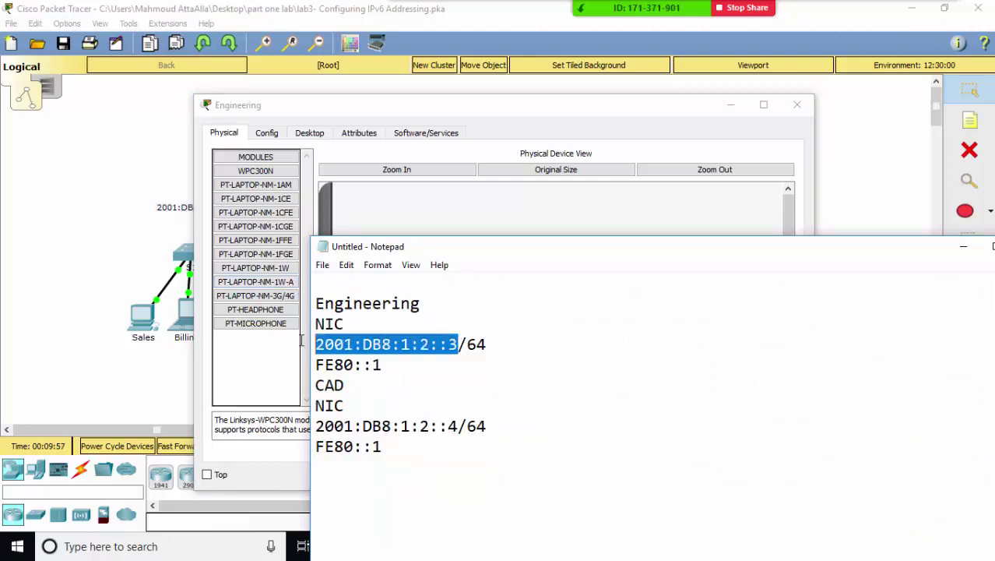
- Give Engineering IPv6 2001:DB8:1:2::3/64 with gateway fe80::1 and close its window
click(309, 134)
click(268, 191)
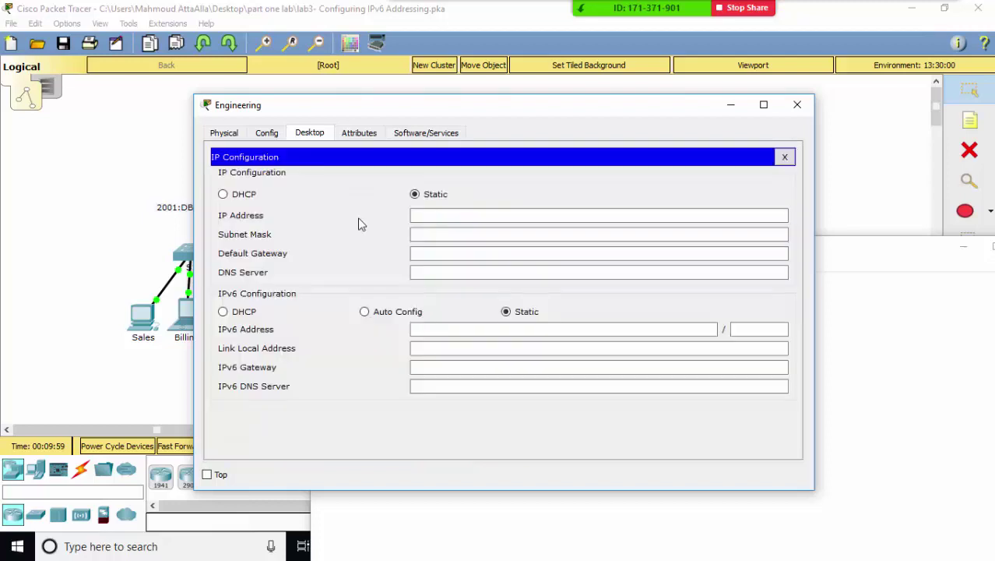
click(441, 330)
key(ctrl+v)
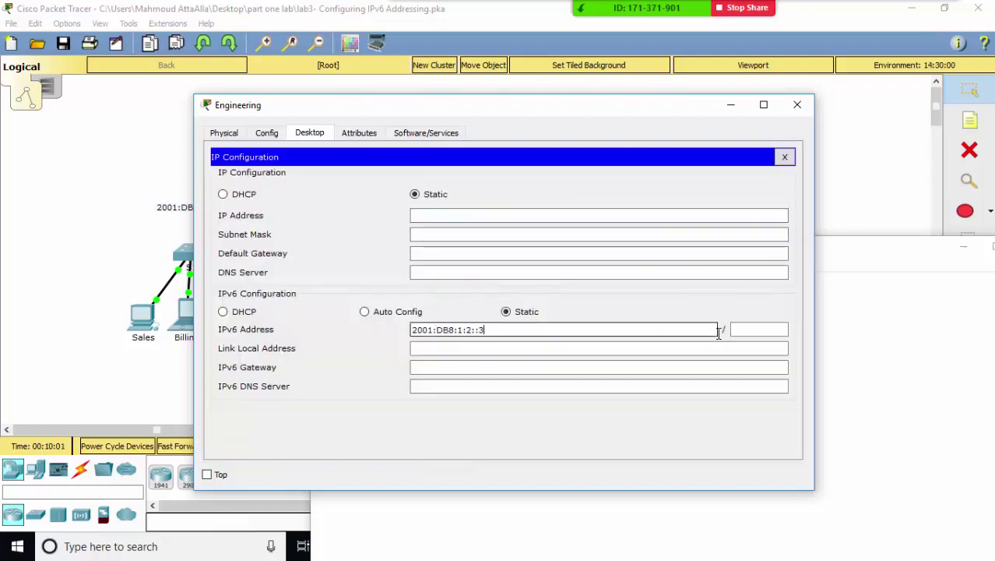
click(737, 329)
text(64)
click(605, 350)
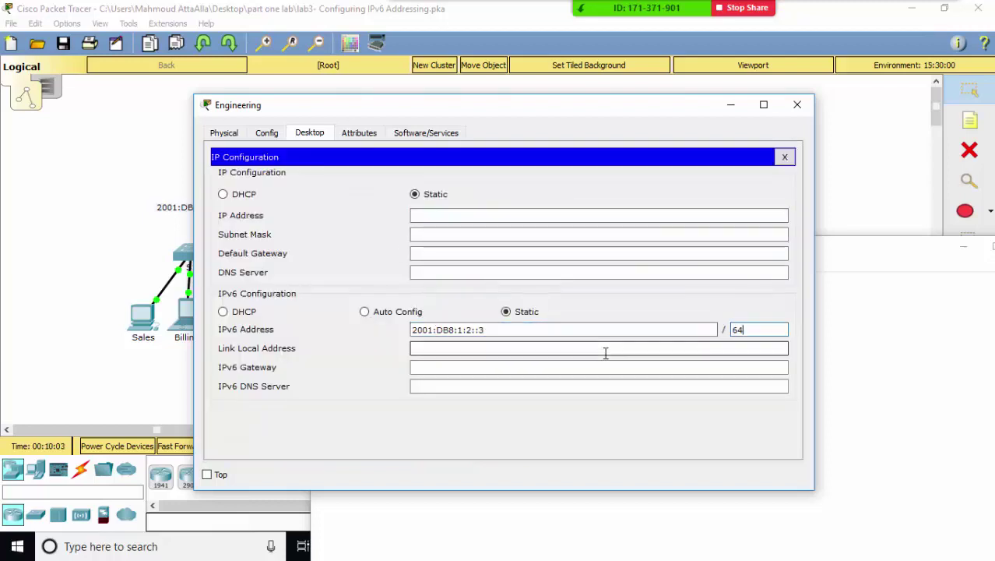
click(502, 364)
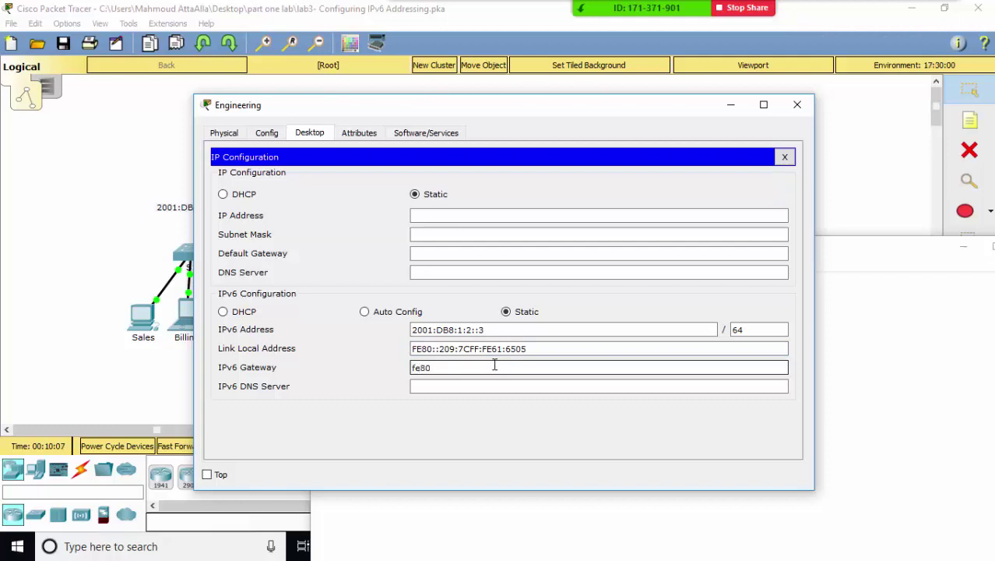
text(fe80::1)
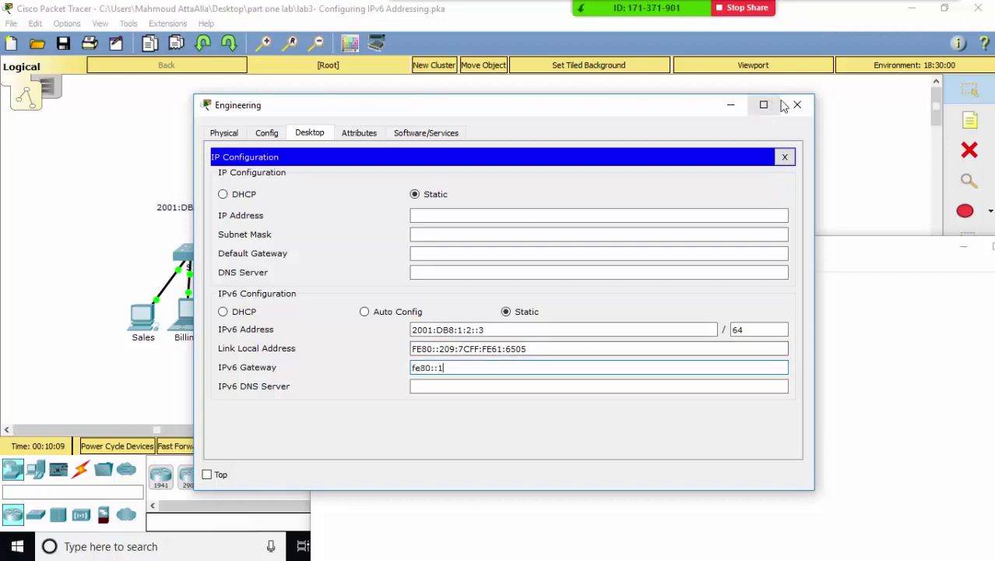
click(797, 104)
drag(381, 365, 304, 290)
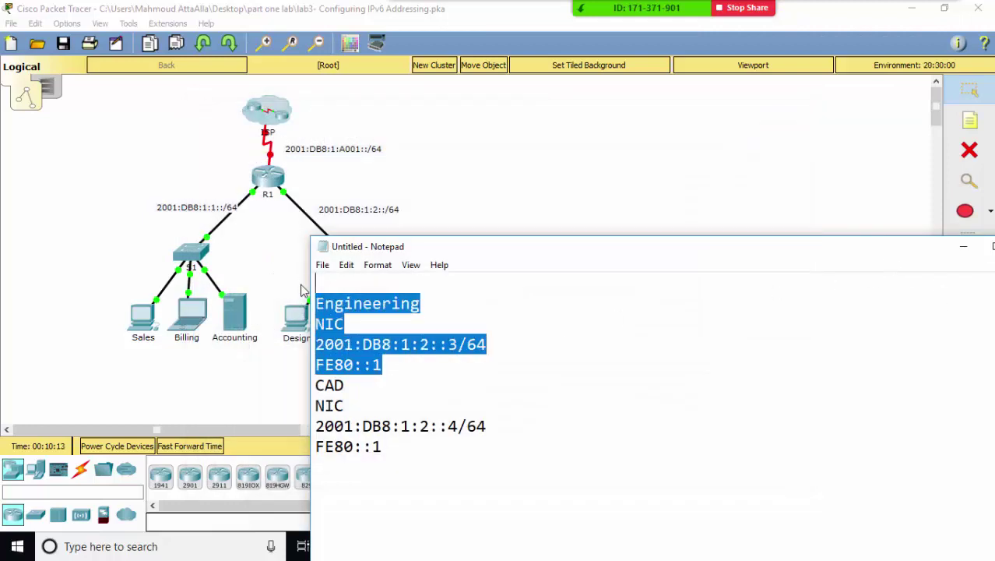
- Delete the Engineering notes and open the CAD server's IP Configuration
key(Delete)
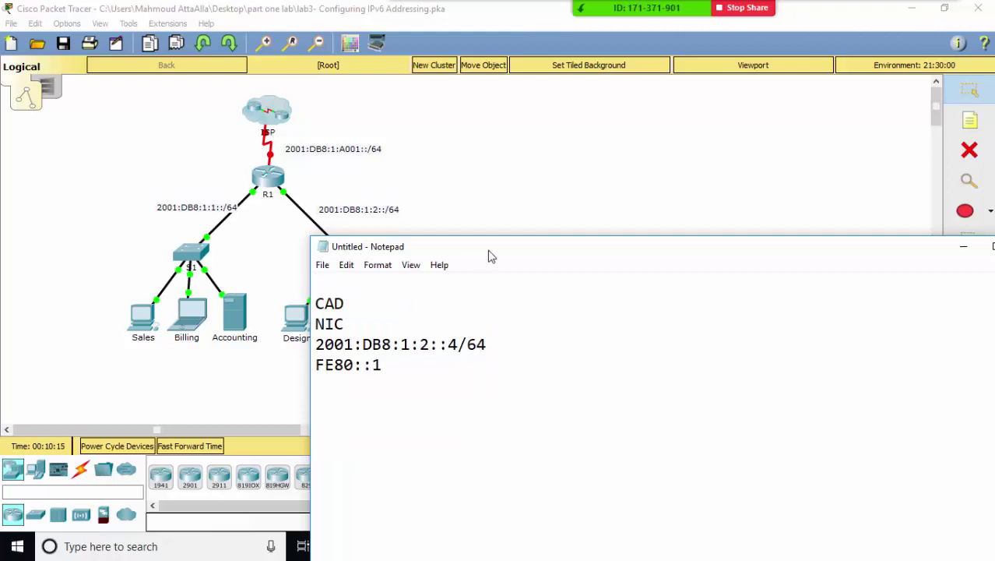
drag(521, 257, 665, 157)
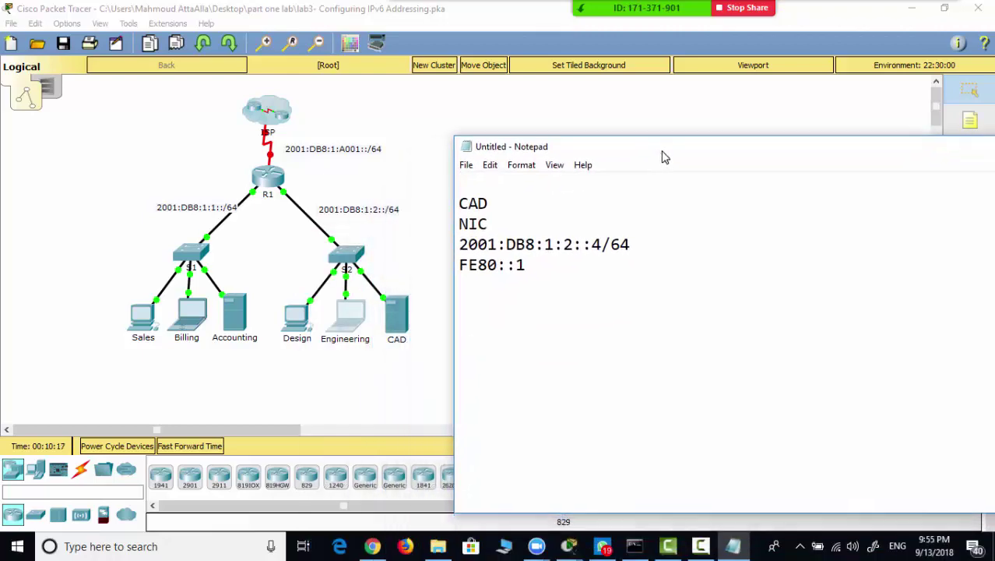
click(398, 317)
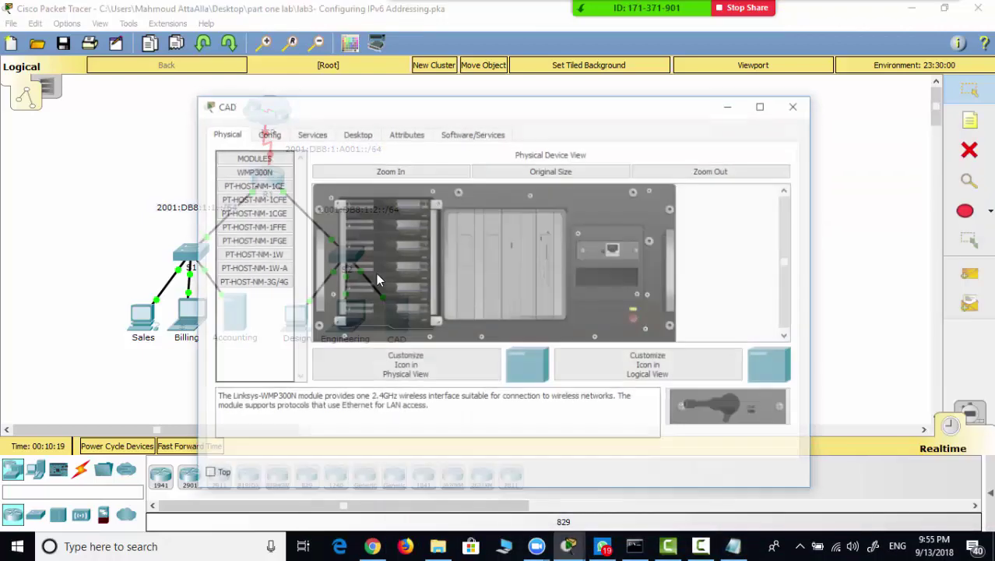
click(356, 133)
click(269, 183)
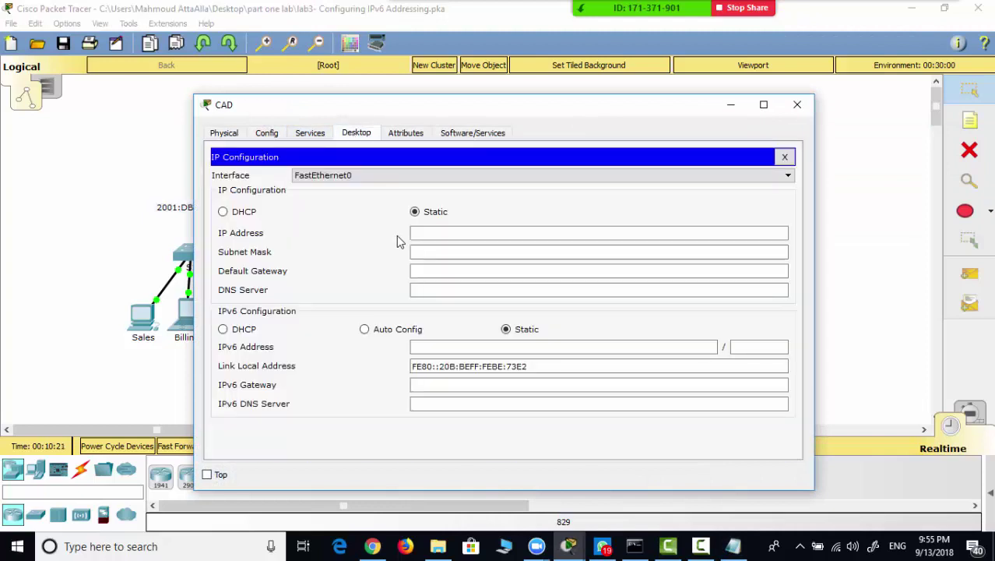
click(436, 347)
- Paste CAD's address 2001:DB8:1:2::4 from the notes into the IPv6 Address field
click(733, 546)
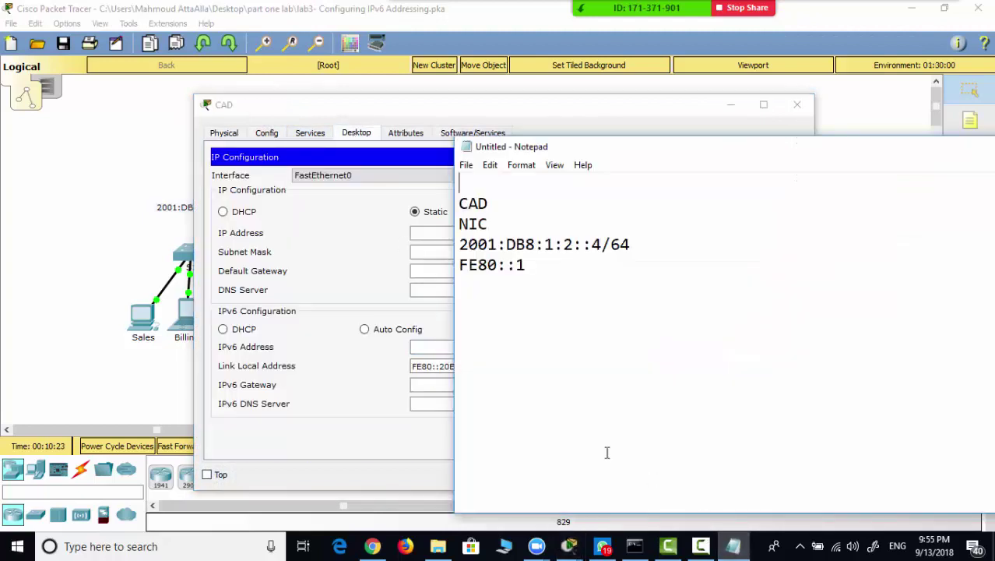
drag(602, 248, 459, 248)
key(ctrl+c)
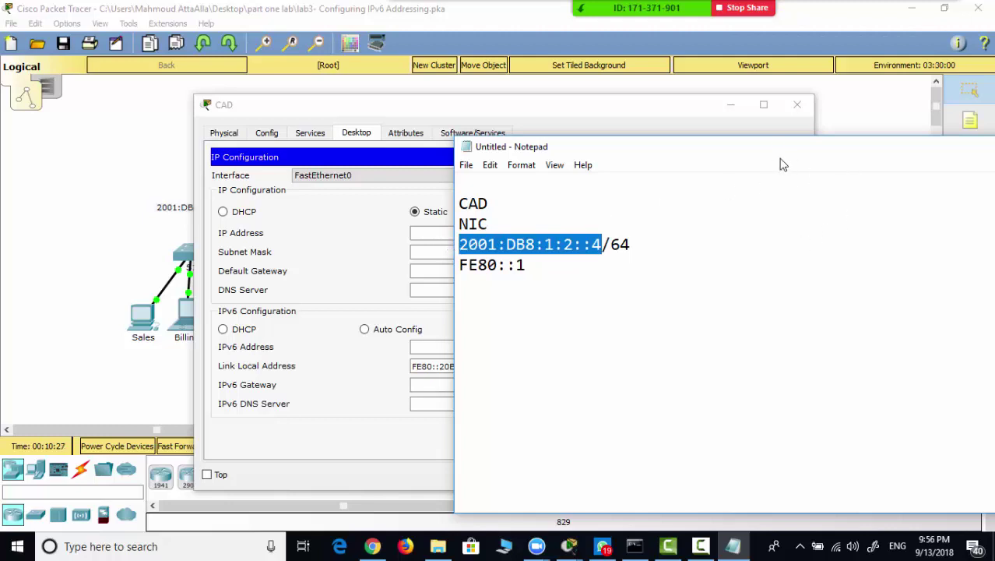
drag(782, 147, 434, 214)
click(760, 215)
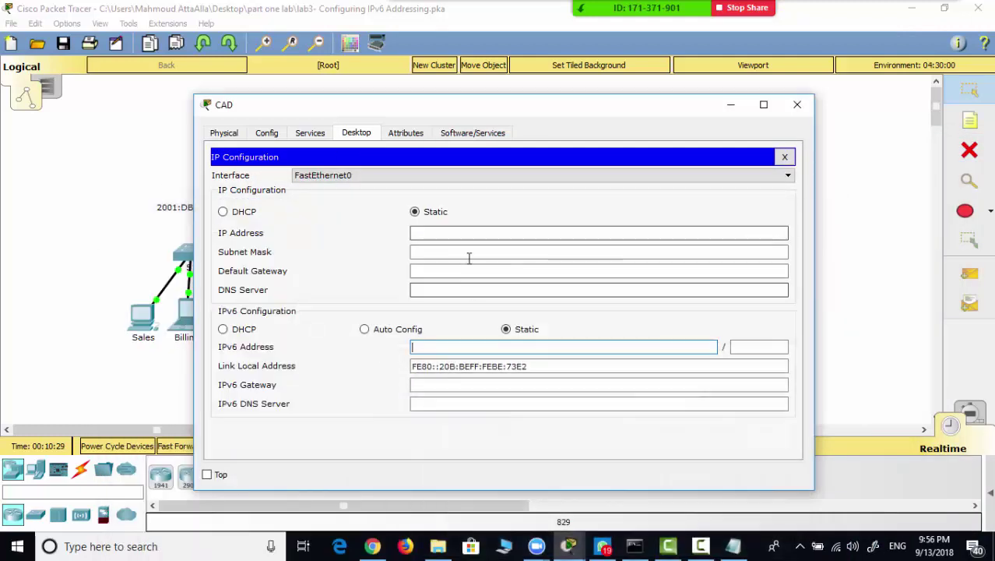
click(460, 347)
key(ctrl+v)
- Set CAD's gateway to fe80::1 and prefix length 64, then close the window
click(452, 386)
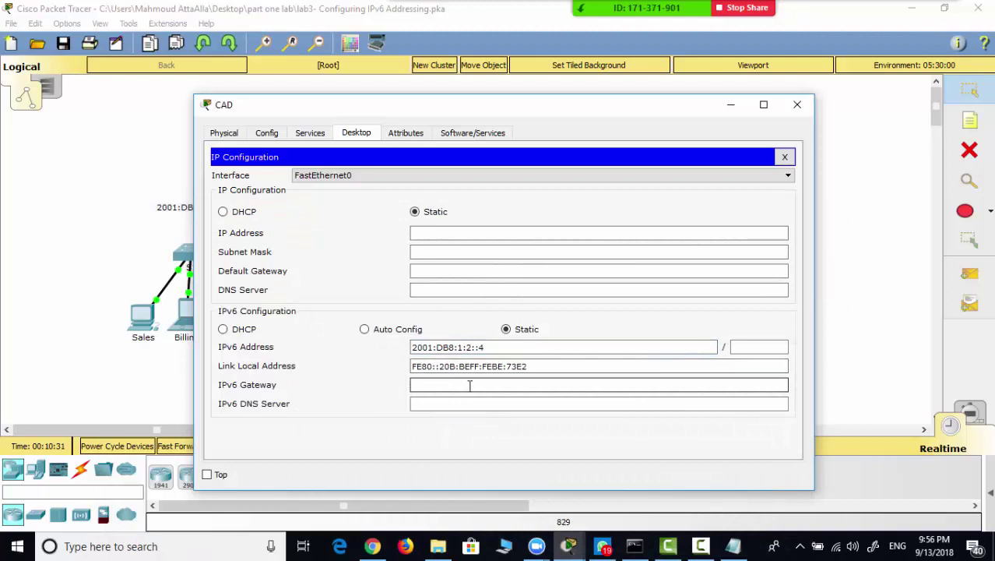
text(fe80::1)
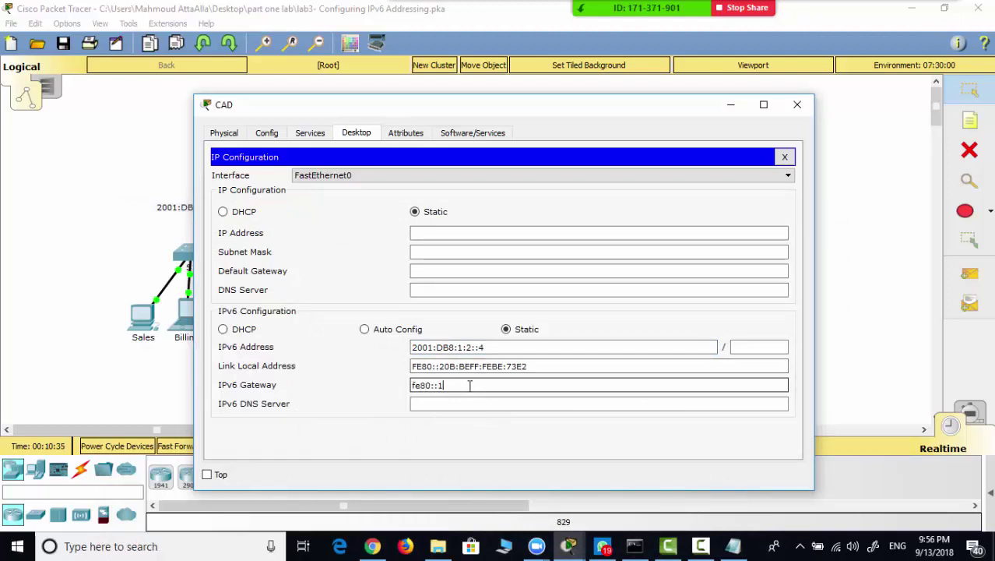
click(760, 347)
text(0)
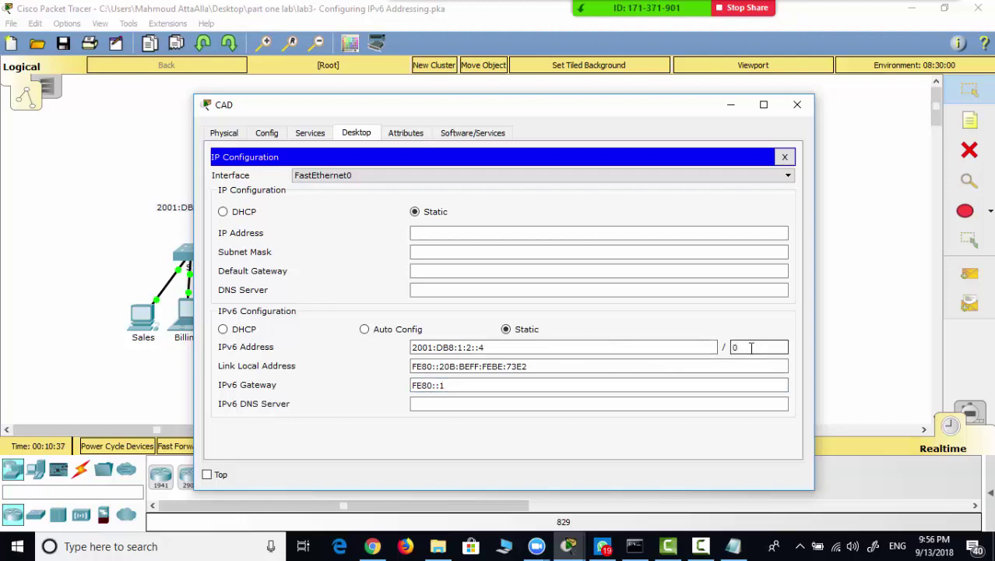
drag(751, 347, 701, 346)
text(64)
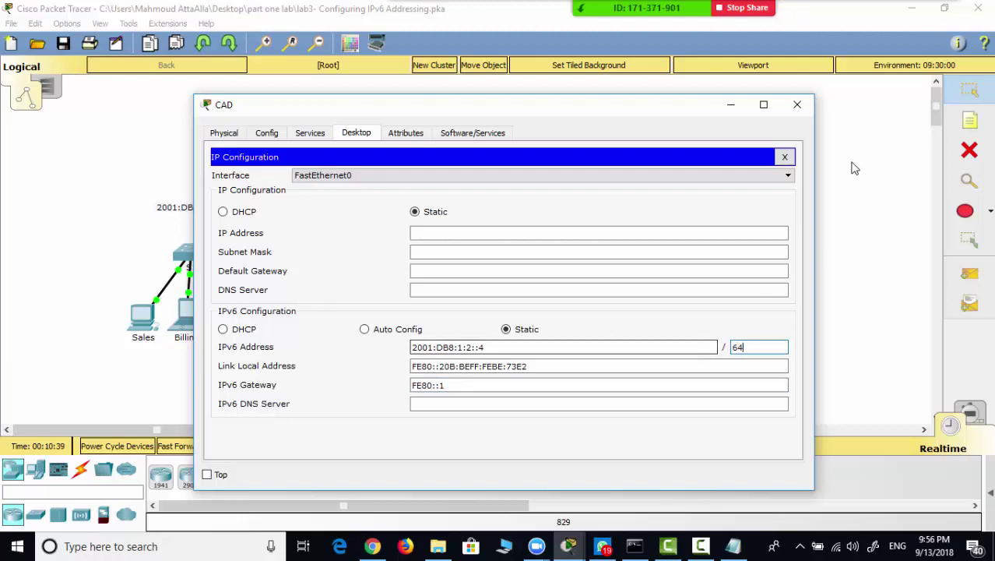
click(797, 104)
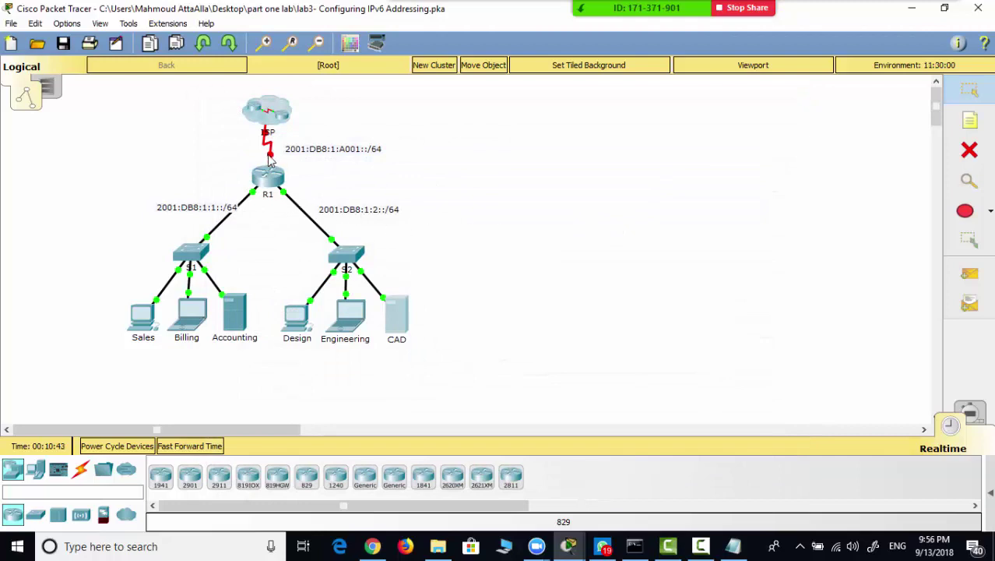
- Open R1's CLI full screen to review the Serial0/0/0 IPv6 address commands
mouse_move(272, 162)
click(275, 182)
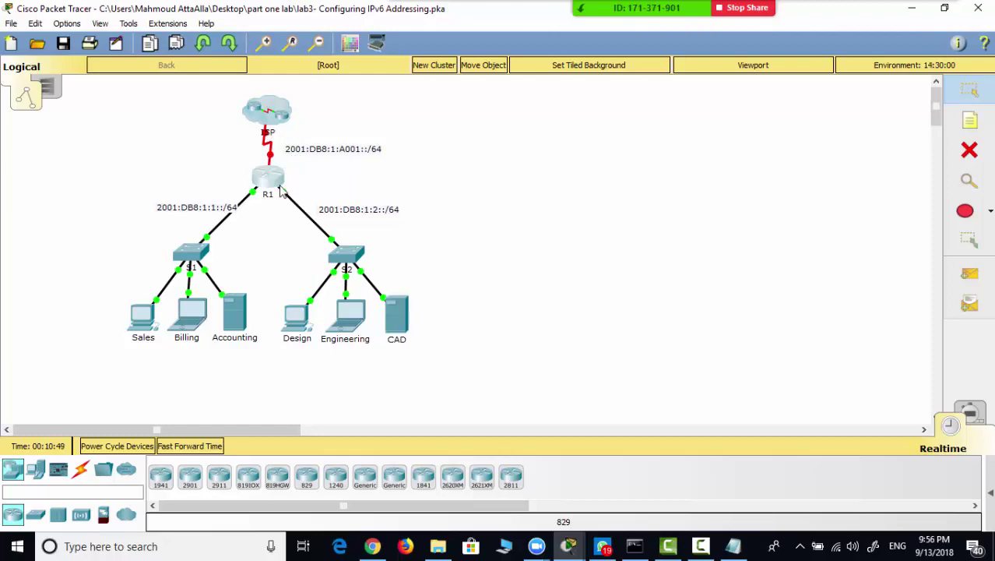
double_click(372, 109)
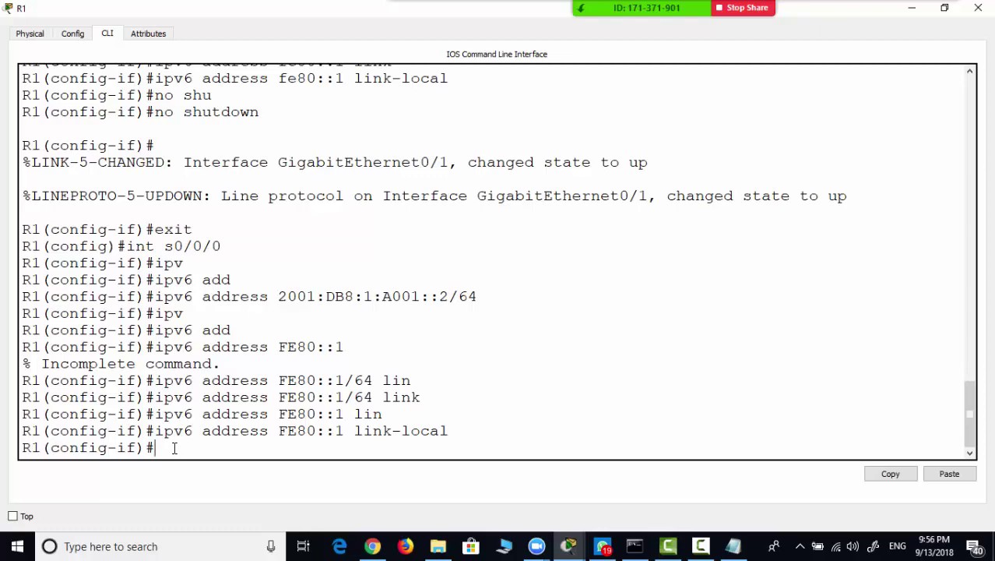
- Exit config mode and page through show running-config to Serial0/0/0's shutdown line
key(ctrl+z)
text(sho)
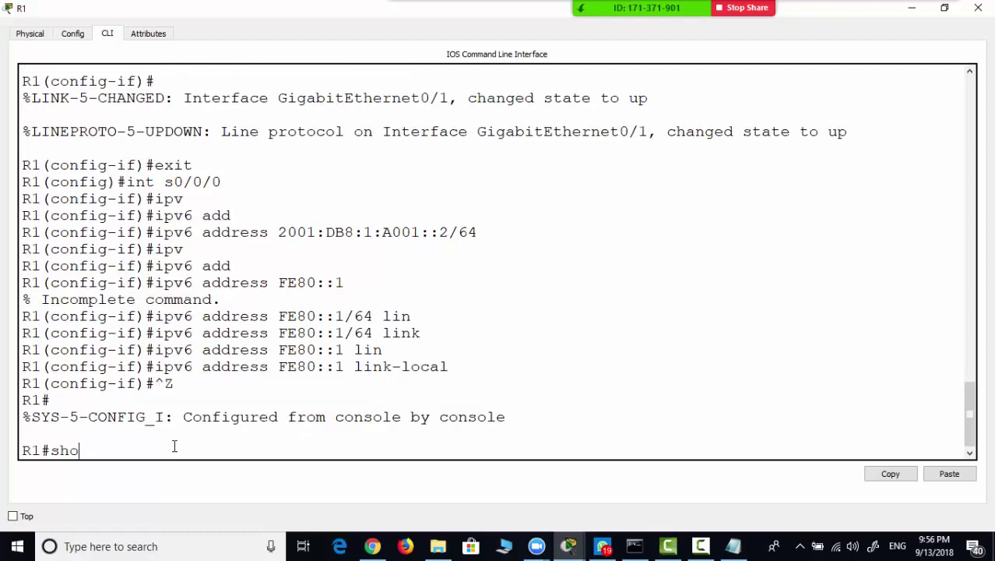
text(w run)
key(Tab)
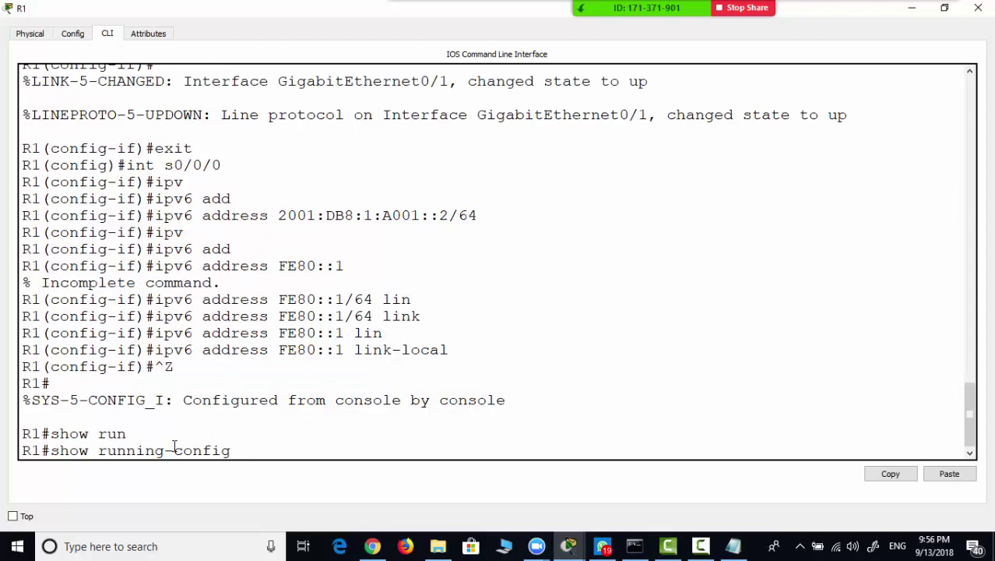
key(Return)
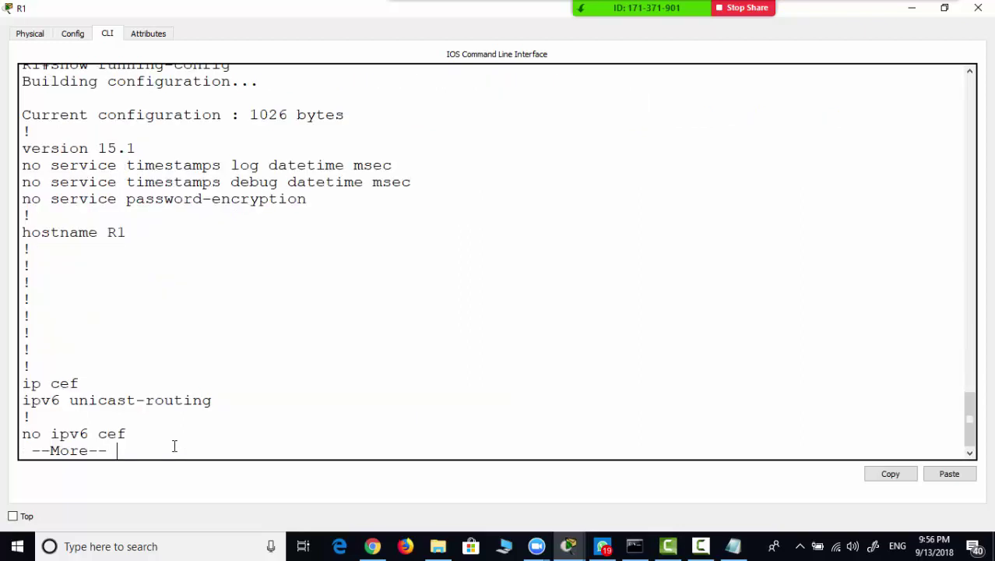
key(space)
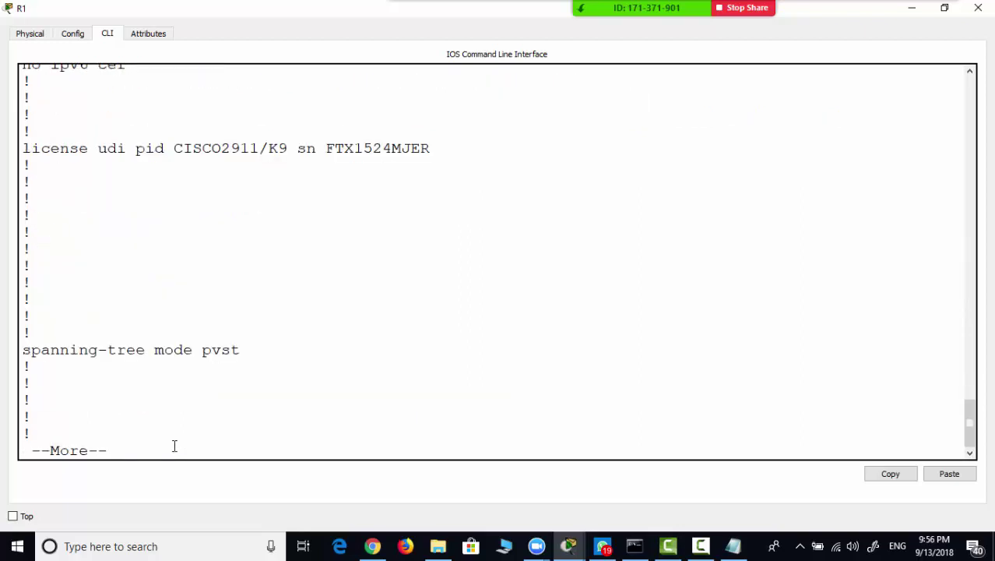
key(space)
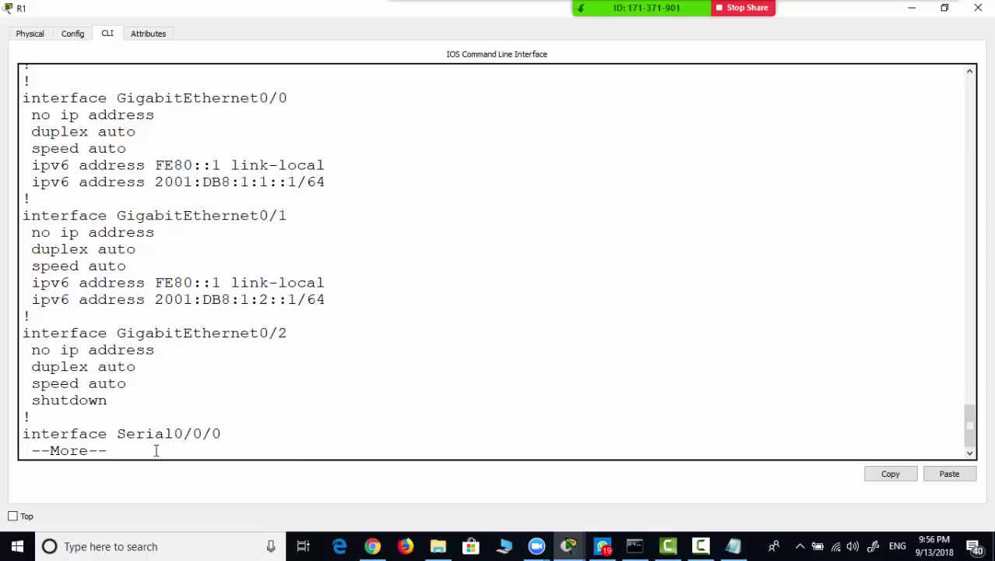
key(space)
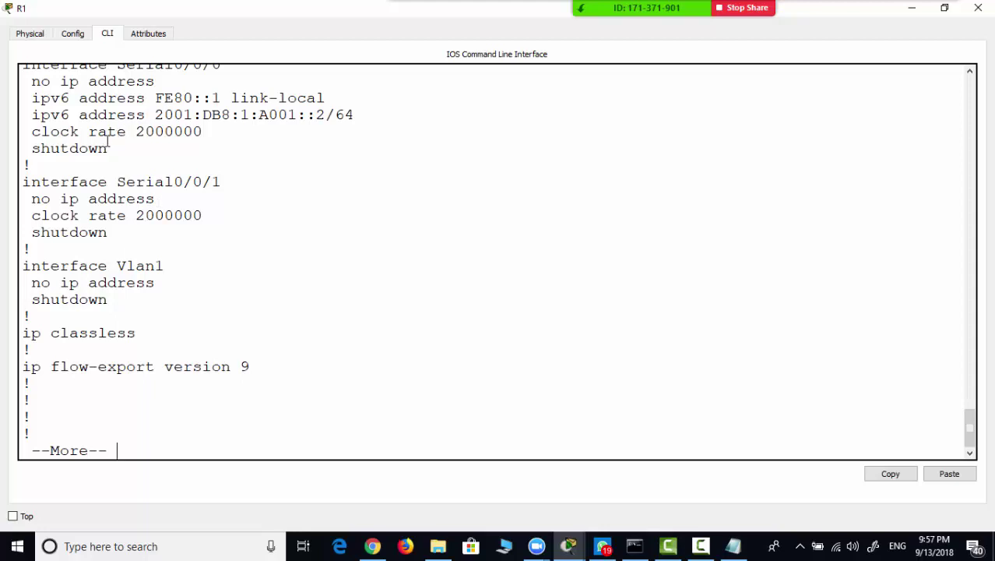
drag(108, 148, 38, 158)
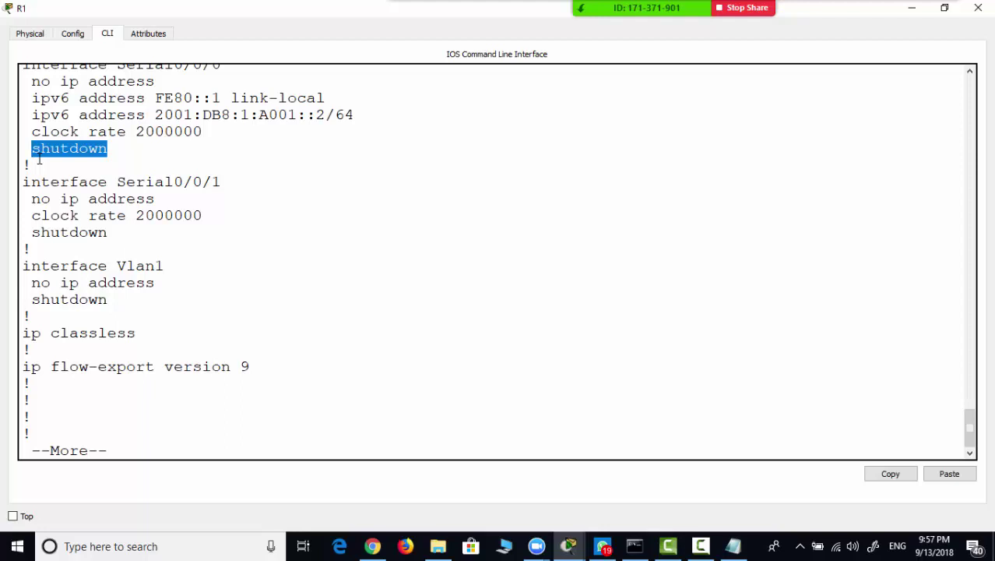
- Abort the config listing, then issue no shutdown on R1's Serial0/0/0 from global configuration mode
key(ctrl+c)
text(conf t)
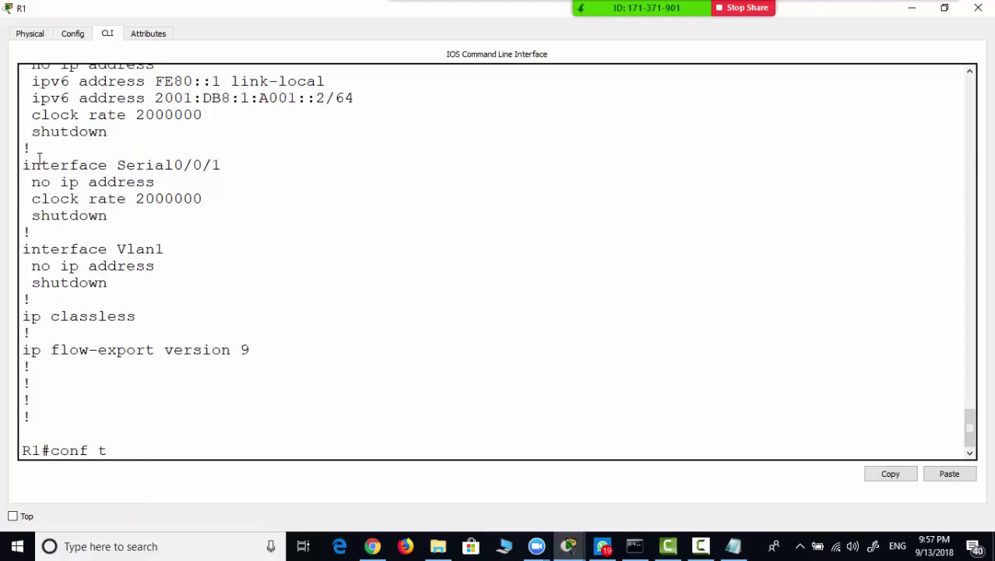
key(Return)
text(int)
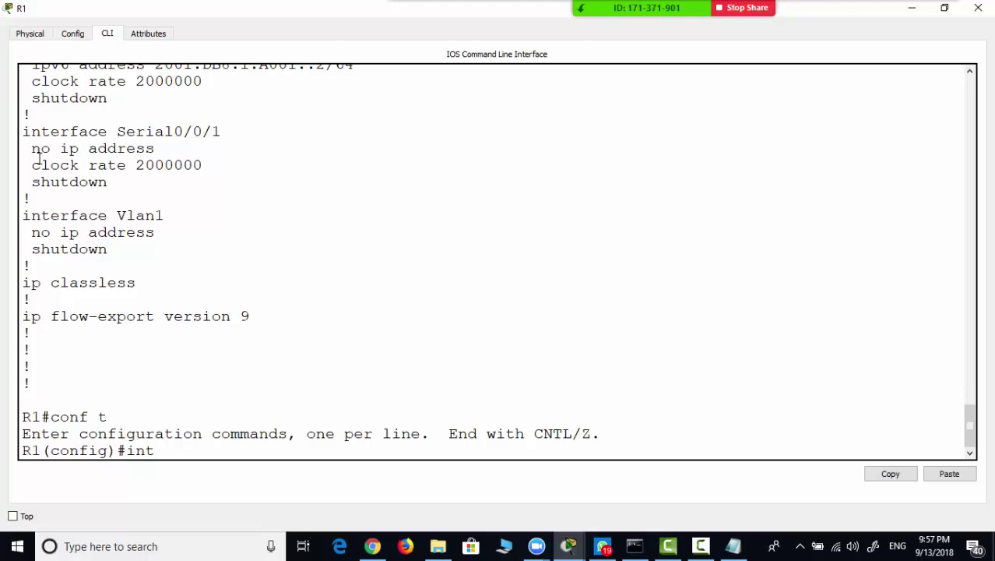
text( s0/0/0)
key(Return)
text(no)
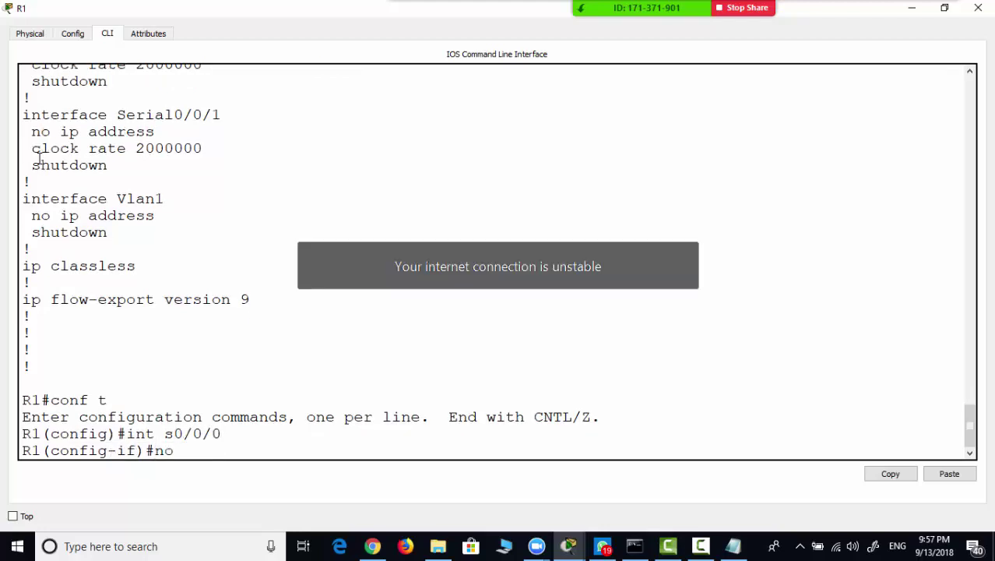
text( shut)
key(Tab)
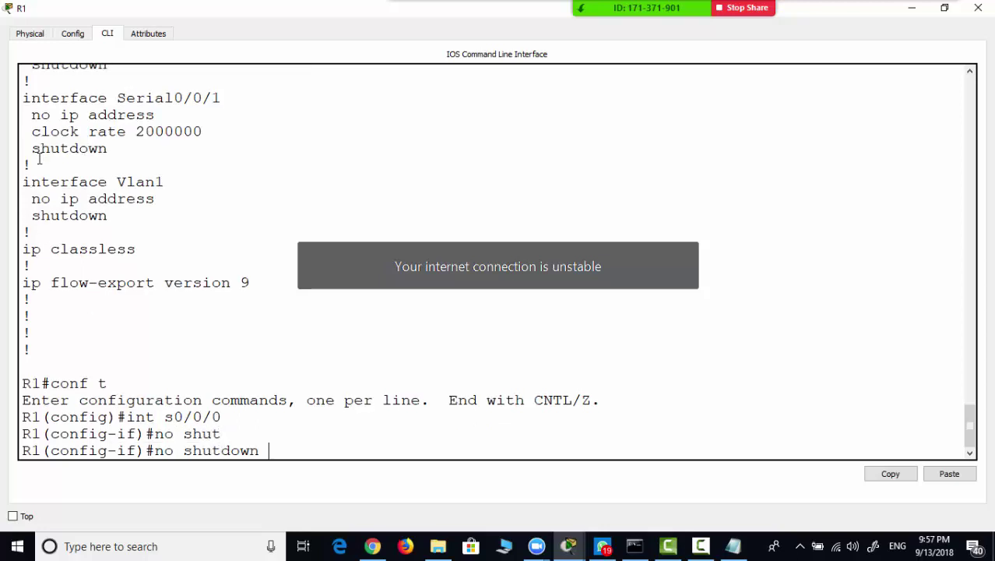
key(Return)
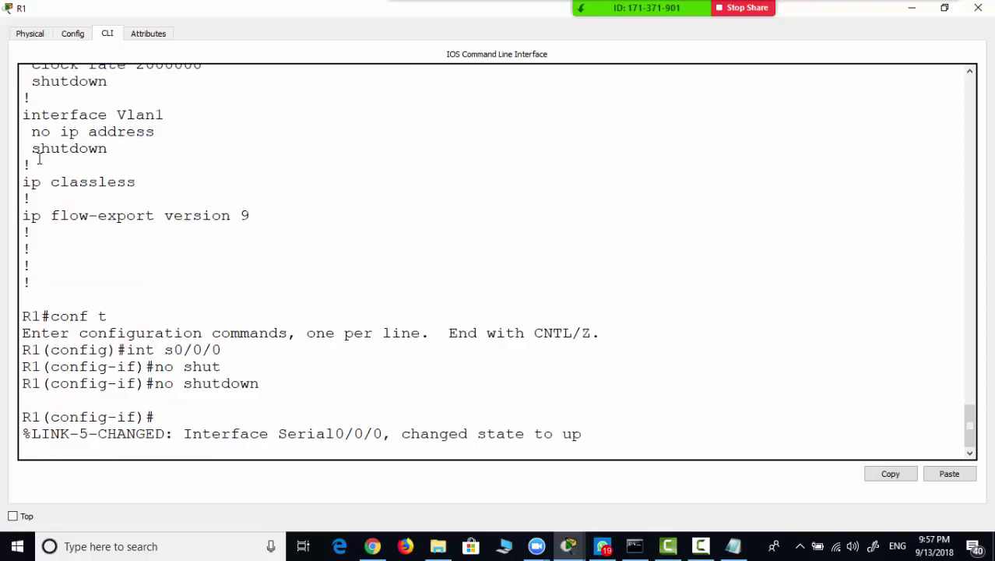